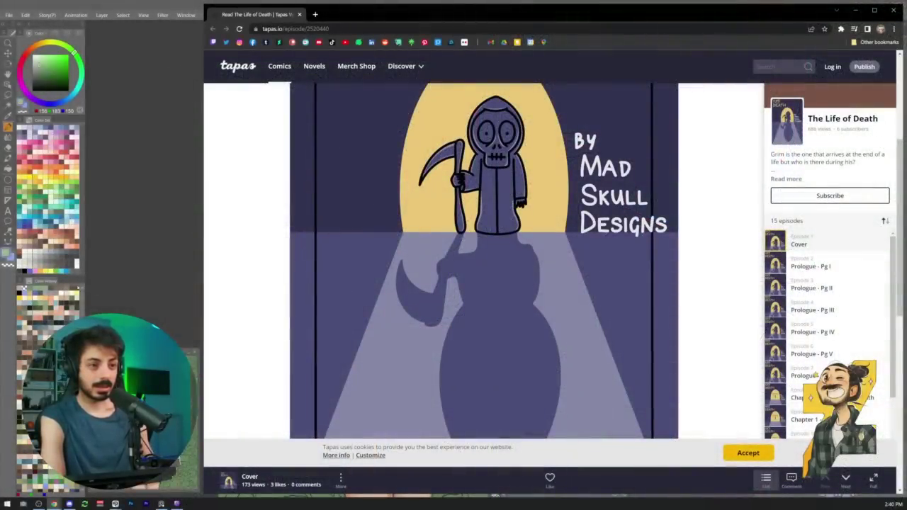
# Examine the cover episode of The Life of Death comic and its description
pyautogui.scroll(3, 522, 287)
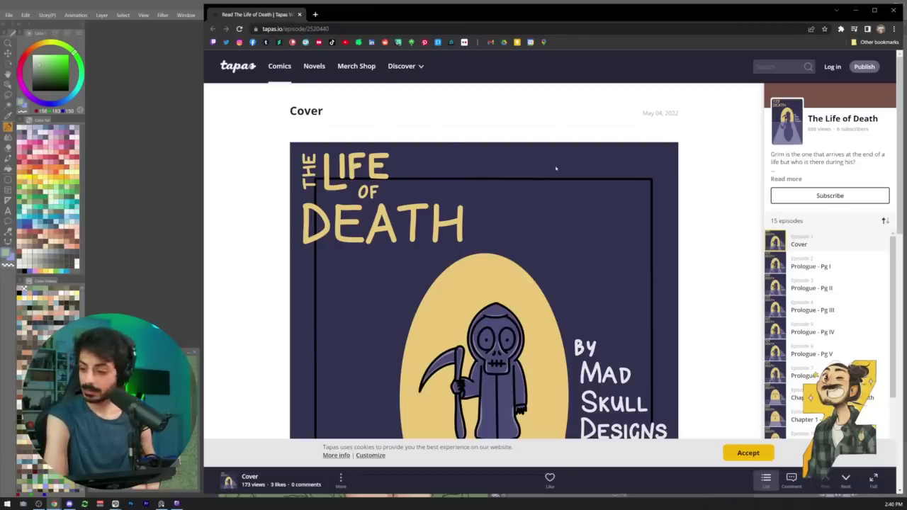
pyautogui.scroll(-3, 557, 168)
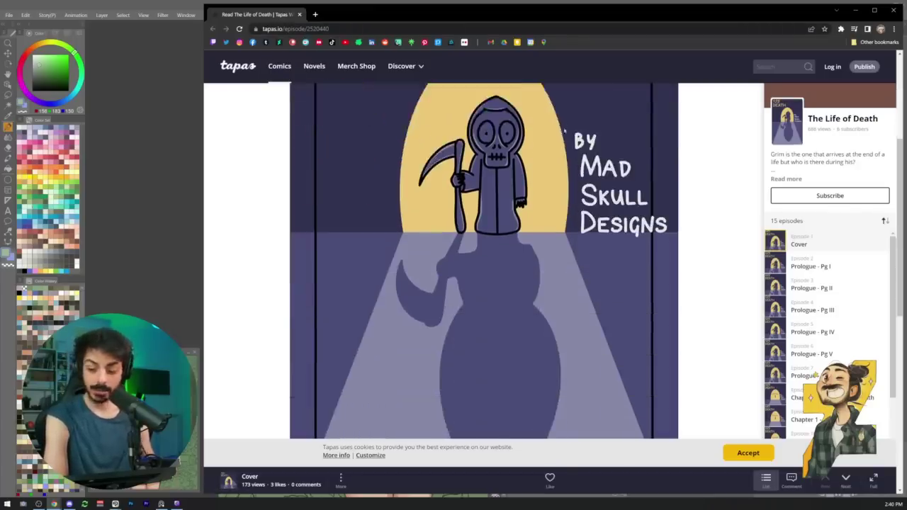
pyautogui.scroll(-5, 543, 189)
pyautogui.scroll(6, 498, 186)
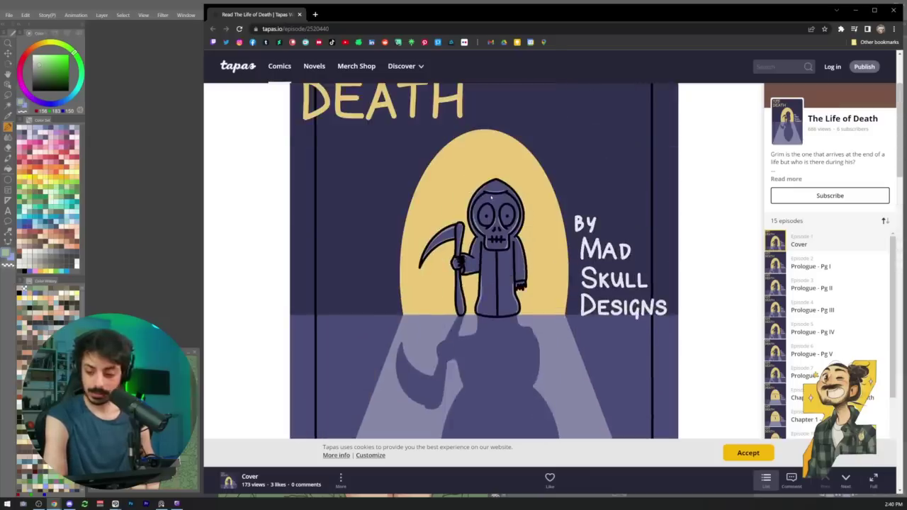
pyautogui.scroll(-8, 492, 193)
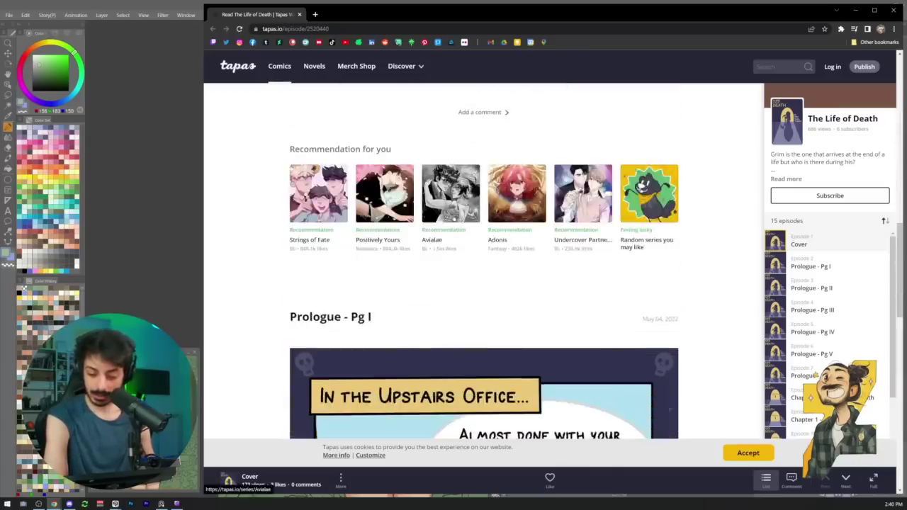
pyautogui.scroll(2, 469, 219)
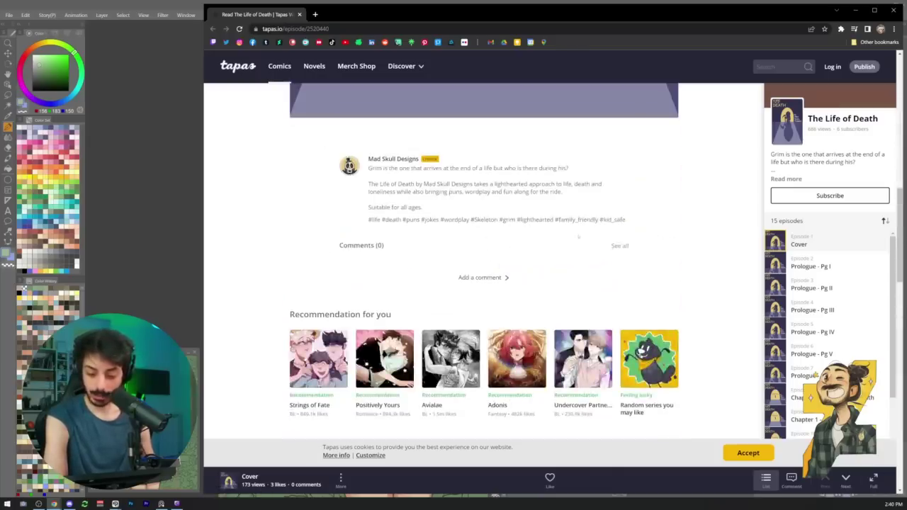
pyautogui.scroll(2, 438, 231)
pyautogui.scroll(3, 438, 231)
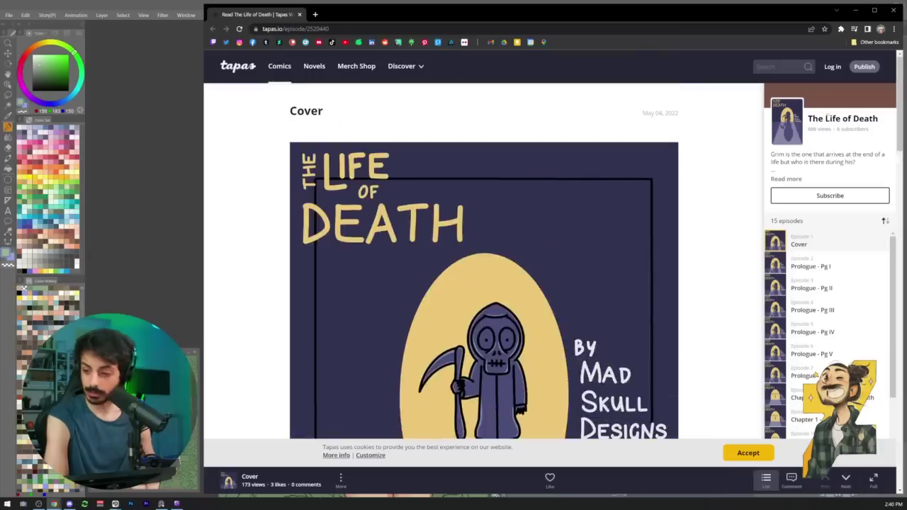
pyautogui.scroll(-10, 644, 151)
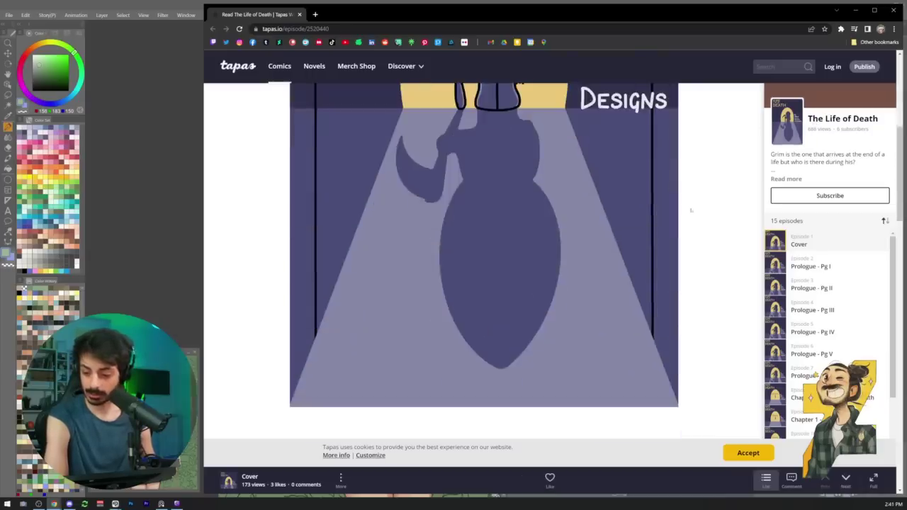
# Read through the comic's Prologue episodes from Pg I to Pg III
pyautogui.scroll(1, 626, 224)
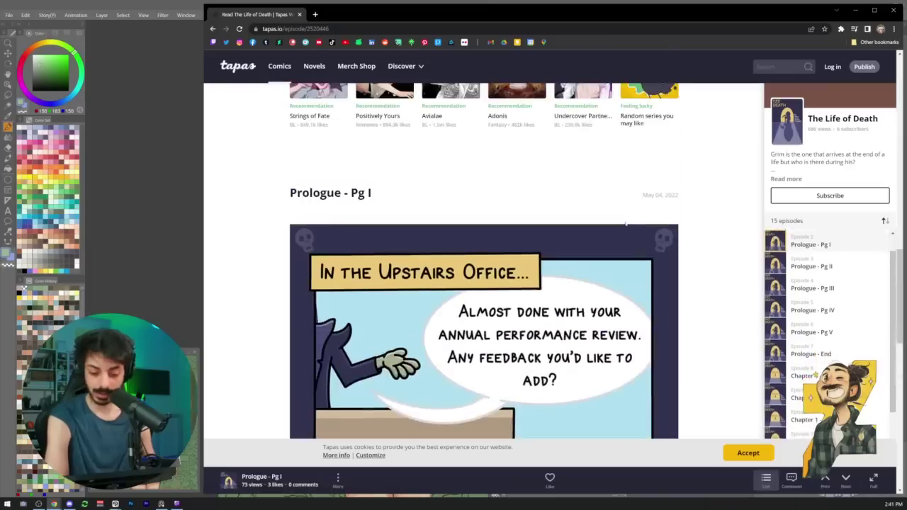
pyautogui.scroll(-6, 408, 184)
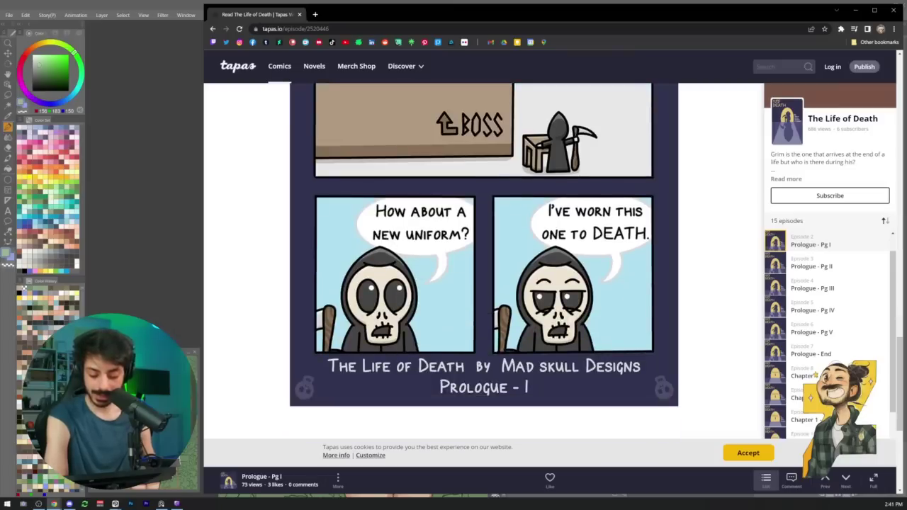
pyautogui.scroll(-4, 484, 245)
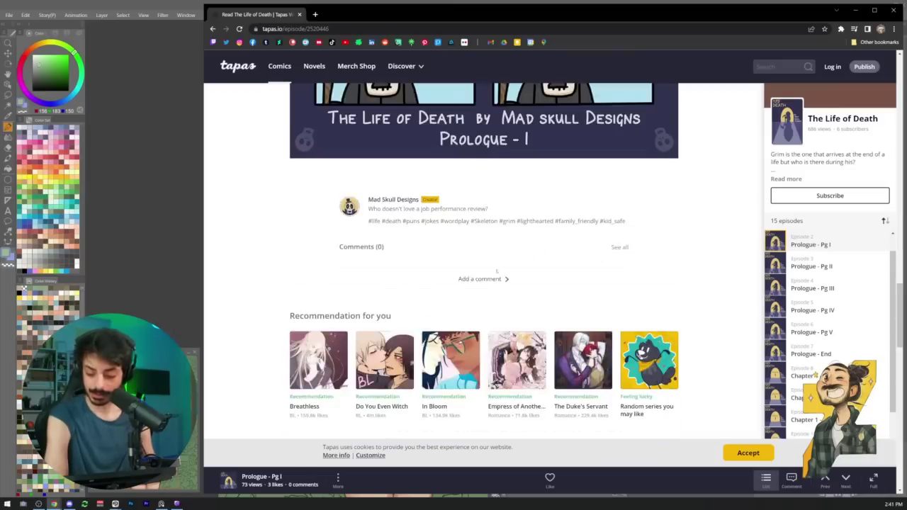
pyautogui.scroll(-7, 586, 247)
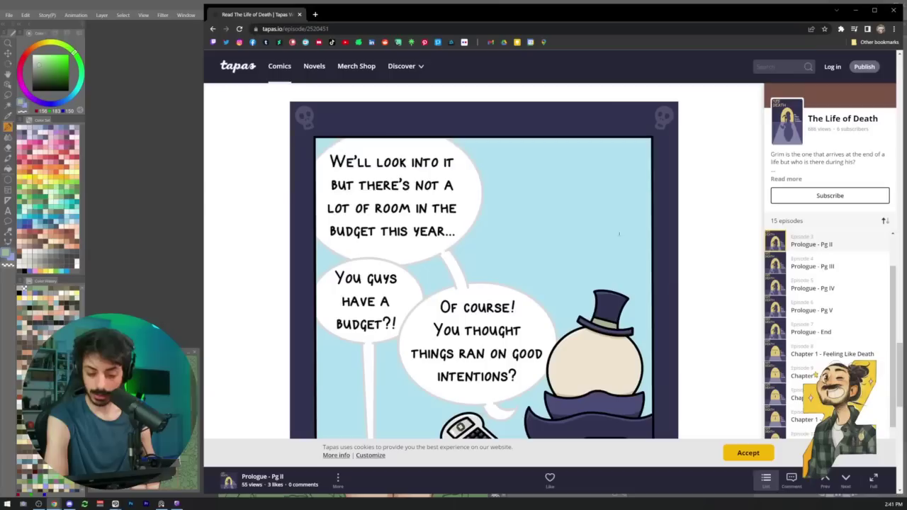
pyautogui.scroll(-3, 612, 226)
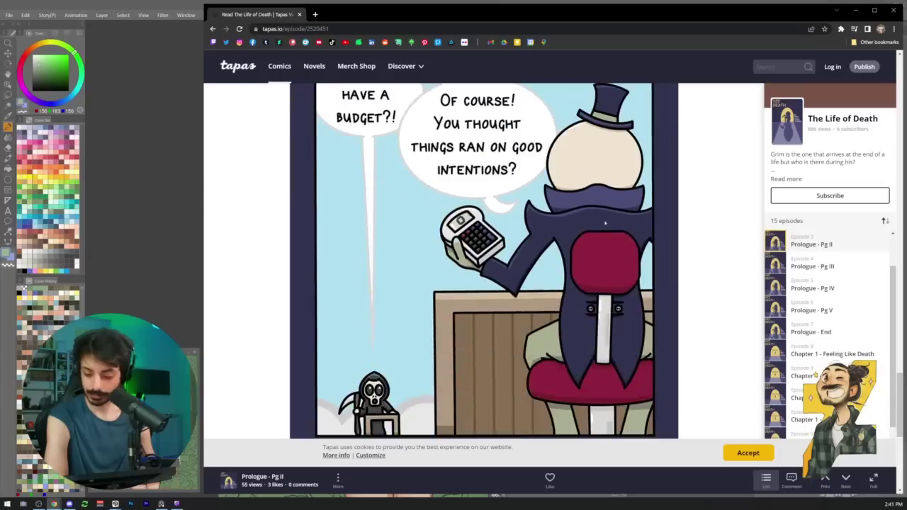
pyautogui.scroll(-2, 604, 223)
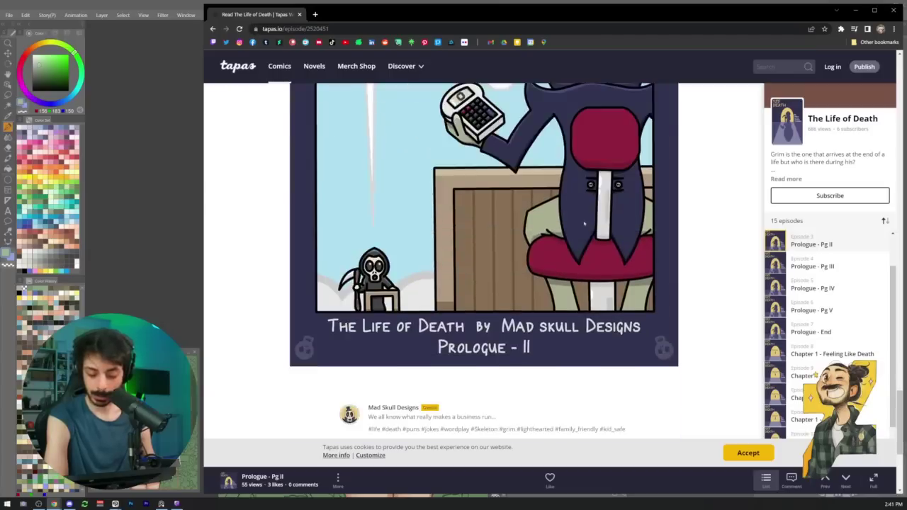
pyautogui.scroll(-10, 585, 224)
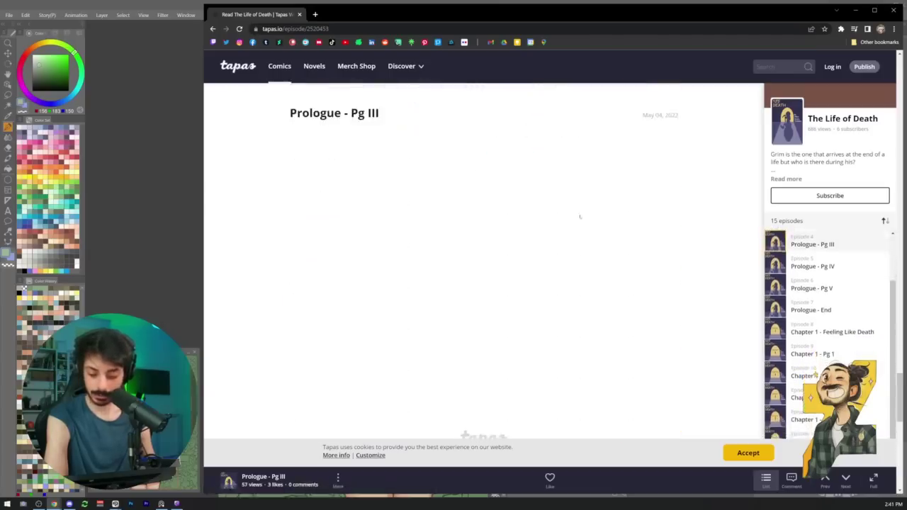
pyautogui.scroll(-3, 580, 217)
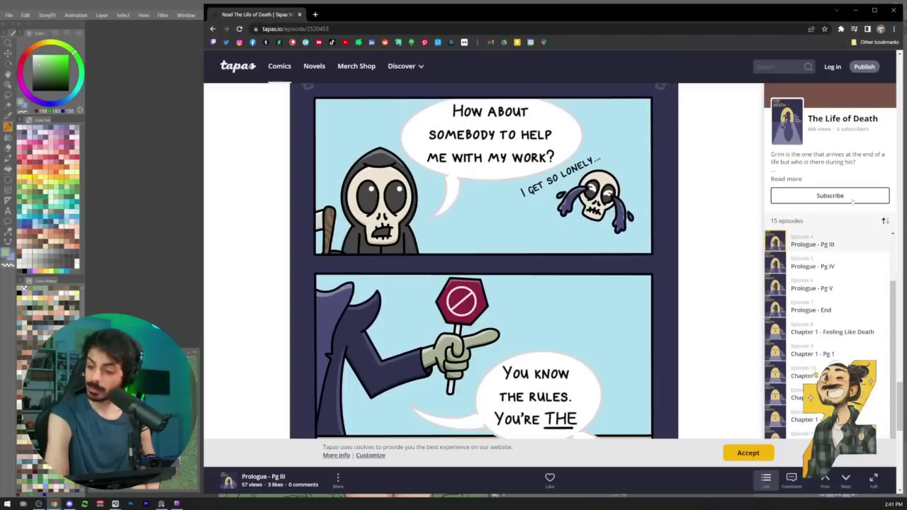
# Accept the site's cookie notice and look through the comic's episode list
pyautogui.scroll(-1, 849, 277)
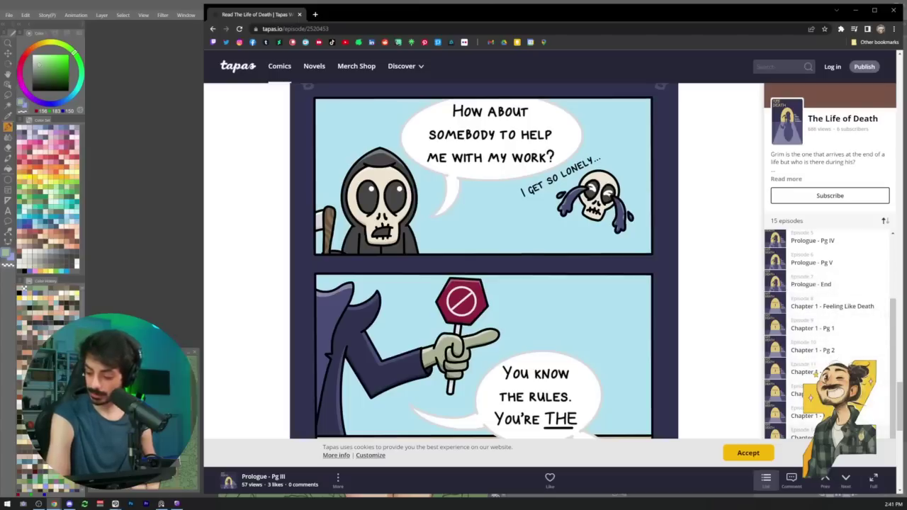
pyautogui.click(749, 453)
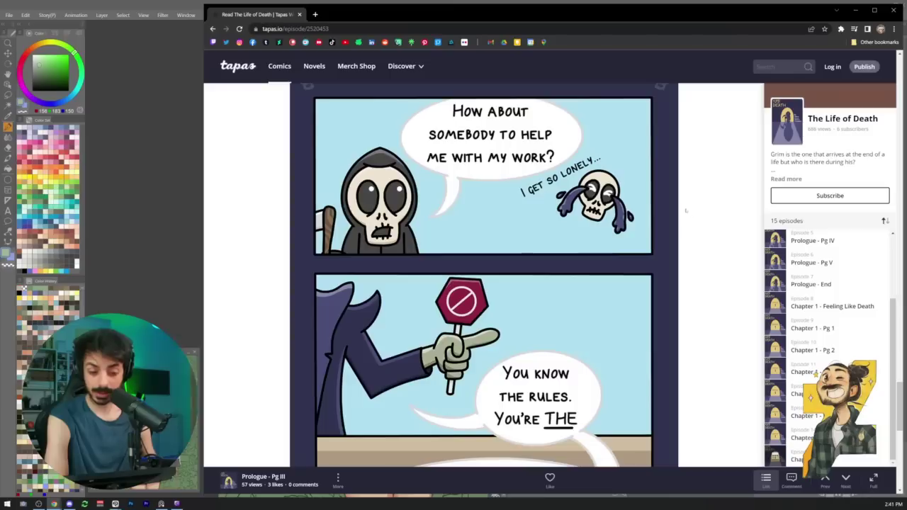
pyautogui.scroll(2, 813, 302)
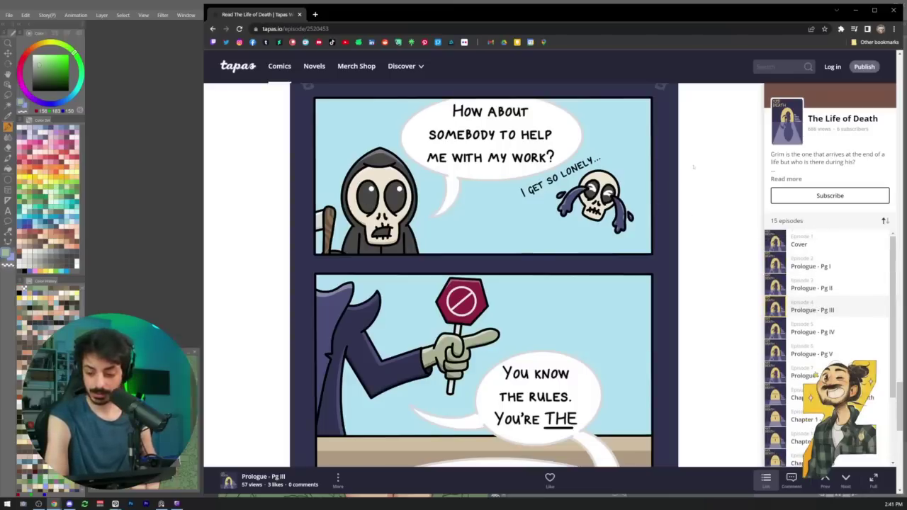
# Switch to Clip Studio Paint and shade the arm below the sleeve on Layer 3 with a sampled orange skin tone, using Wet Blender for blending
pyautogui.hotkey('alt', 'Tab')
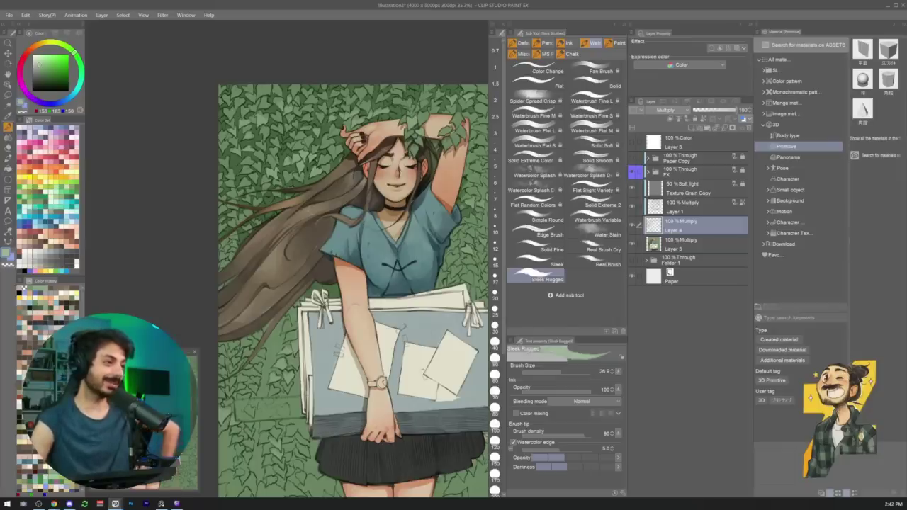
pyautogui.moveTo(332, 225); pyautogui.dragTo(300, 154)
pyautogui.scroll(5, 305, 191)
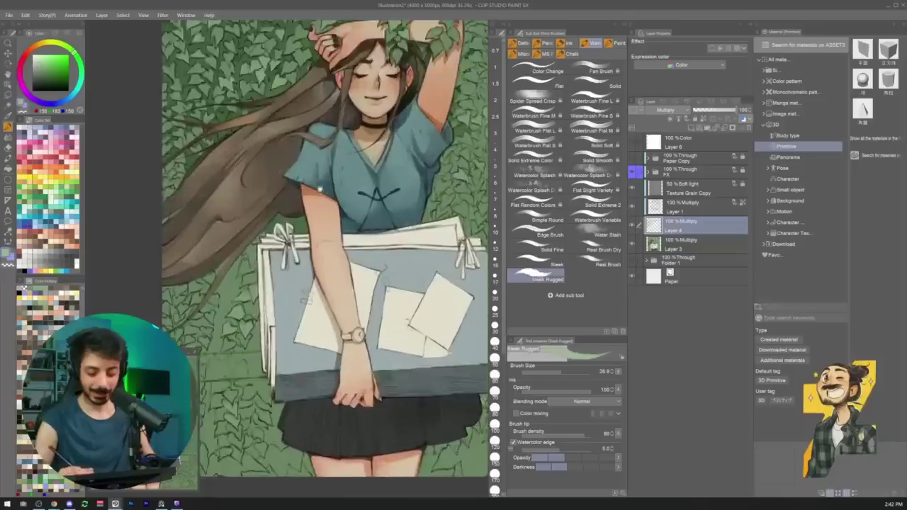
pyautogui.hotkey('alt', '[')
pyautogui.keyDown('alt'); pyautogui.click(303, 188); pyautogui.keyUp('alt')
pyautogui.moveTo(294, 193); pyautogui.dragTo(302, 239)
pyautogui.moveTo(299, 193); pyautogui.dragTo(307, 267)
pyautogui.press('j')
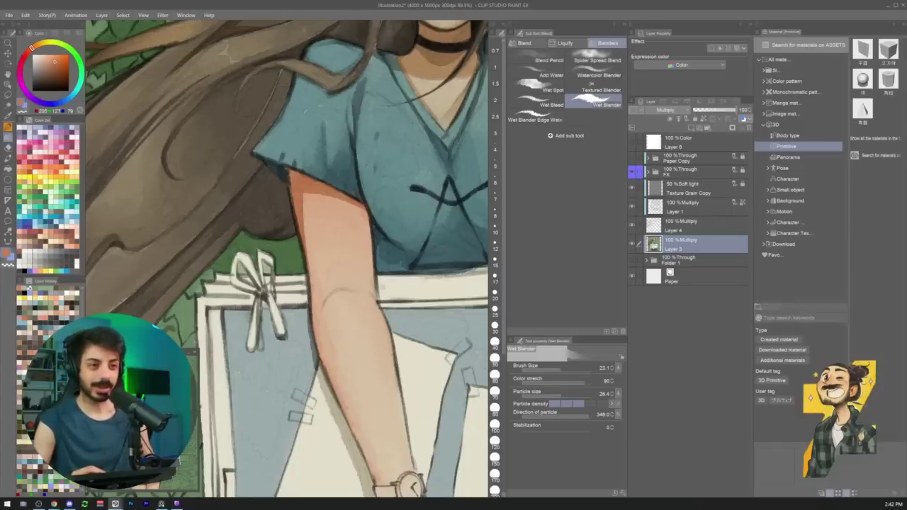
pyautogui.scroll(-6, 301, 203)
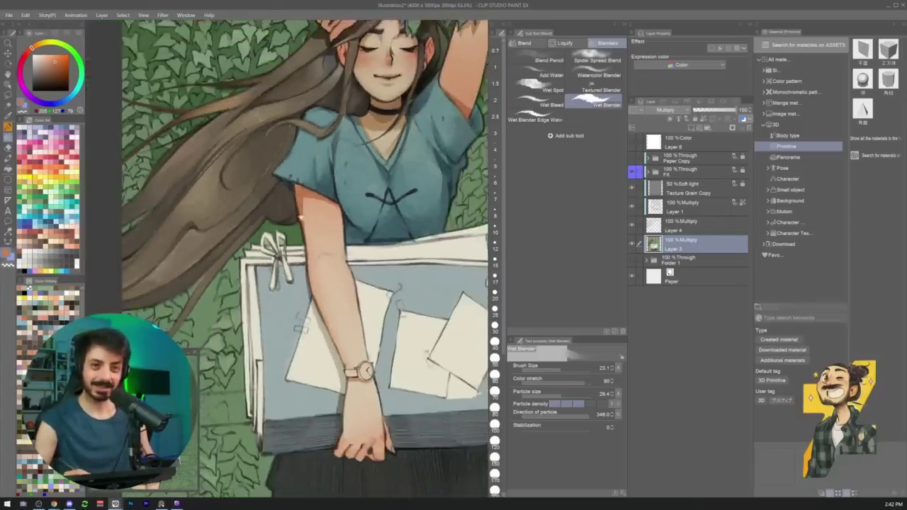
pyautogui.scroll(3, 296, 168)
# Paint a darker green shadow on Layer 4 between the hair and the portfolio's upper corner, using the Sleek Rugged brush and a sampled green
pyautogui.press('b')
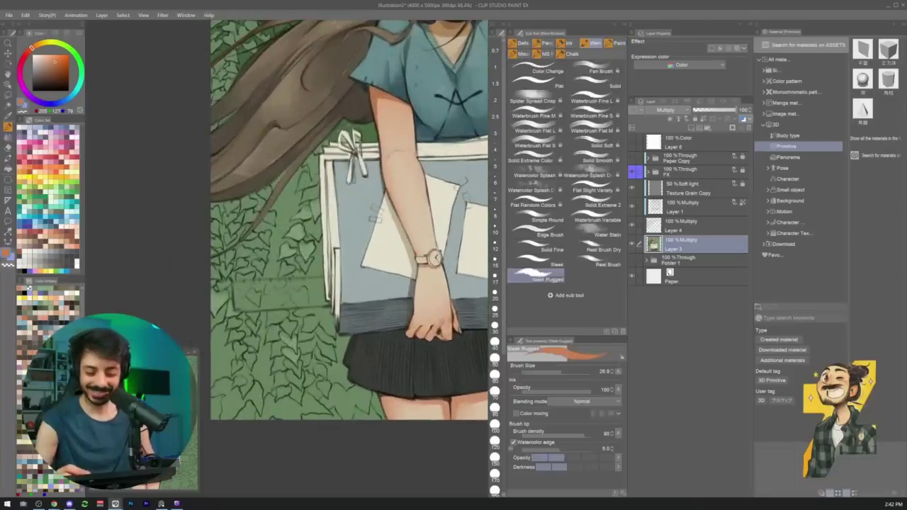
pyautogui.hotkey('alt', ']')
pyautogui.keyDown('alt'); pyautogui.click(336, 132); pyautogui.keyUp('alt')
pyautogui.scroll(3, 336, 134)
pyautogui.moveTo(330, 136)
pyautogui.mouseDown()
pyautogui.moveTo(310, 155)
pyautogui.moveTo(330, 139)
pyautogui.moveTo(333, 147)
pyautogui.mouseUp()
pyautogui.moveTo(312, 175); pyautogui.dragTo(338, 140)
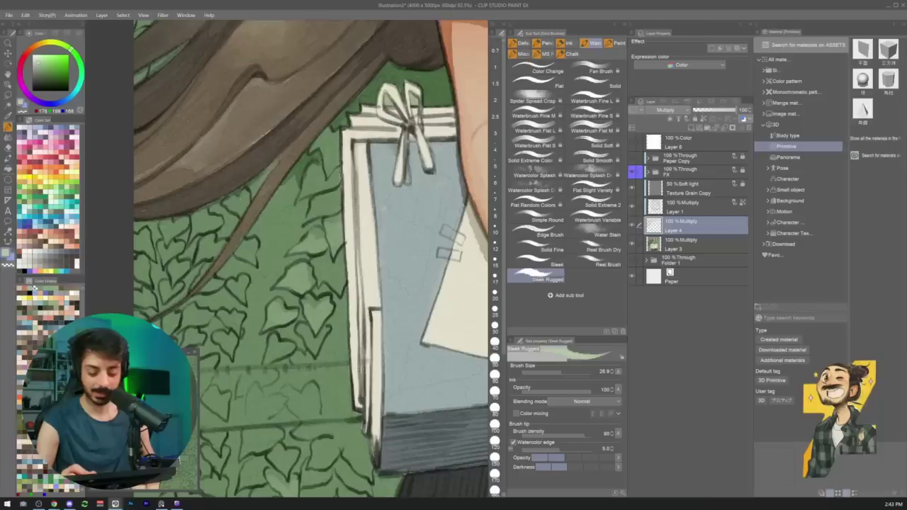
pyautogui.moveTo(320, 161); pyautogui.dragTo(365, 146)
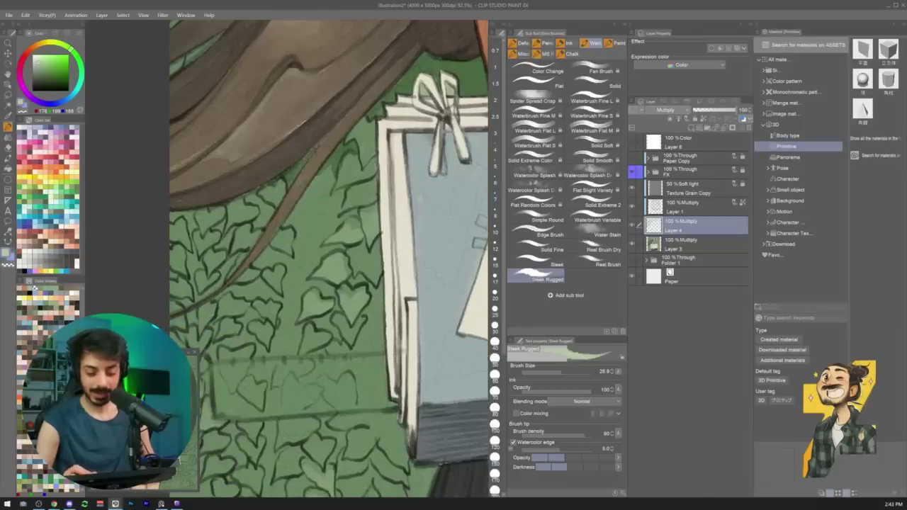
# Enlarge the brush and fill the gap between the loose hair strand and the ivy beside the portfolio with dark green shadow
pyautogui.scroll(-7, 335, 145)
pyautogui.scroll(8, 329, 162)
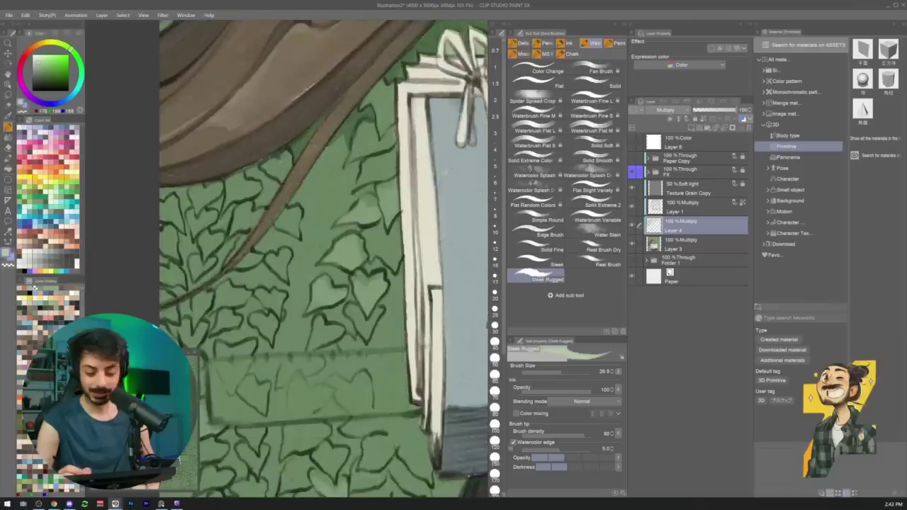
pyautogui.press(']')
pyautogui.press(']')
pyautogui.press(']')
pyautogui.moveTo(332, 146)
pyautogui.mouseDown()
pyautogui.moveTo(292, 204)
pyautogui.moveTo(305, 200)
pyautogui.moveTo(339, 146)
pyautogui.moveTo(353, 177)
pyautogui.moveTo(336, 199)
pyautogui.moveTo(348, 204)
pyautogui.moveTo(369, 186)
pyautogui.mouseUp()
pyautogui.scroll(-1, 369, 186)
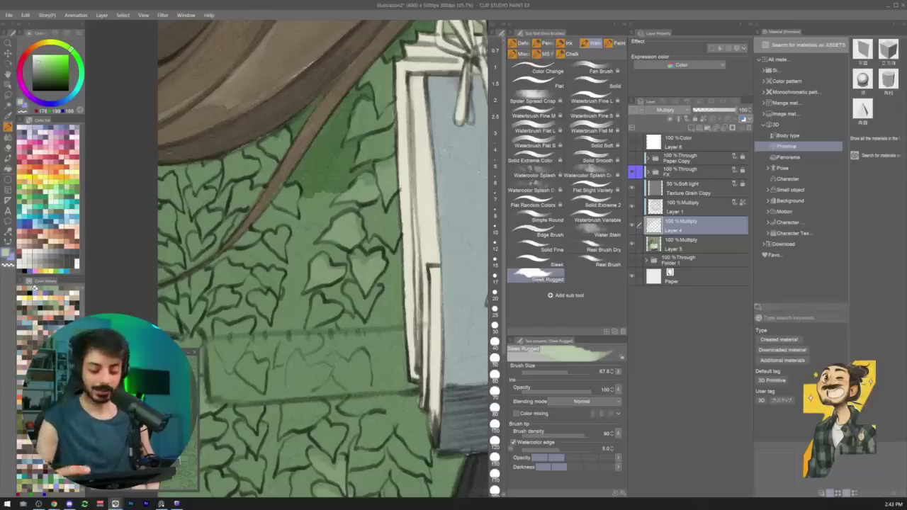
# Extend the dark green ivy shadow downward with a smaller brush and reduce the brush size to 22
pyautogui.press('[')
pyautogui.moveTo(305, 198)
pyautogui.mouseDown()
pyautogui.moveTo(303, 226)
pyautogui.moveTo(323, 195)
pyautogui.moveTo(337, 200)
pyautogui.mouseUp()
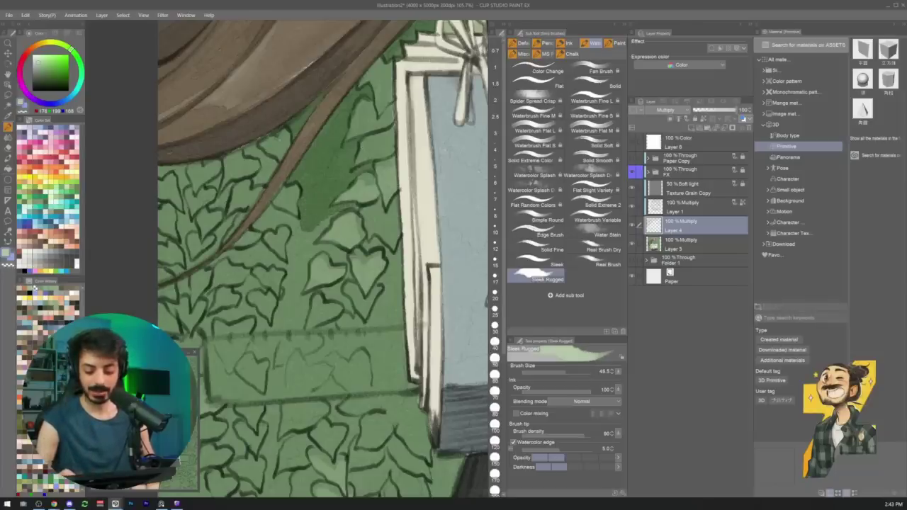
pyautogui.moveTo(334, 218)
pyautogui.mouseDown()
pyautogui.moveTo(346, 176)
pyautogui.moveTo(299, 210)
pyautogui.mouseUp()
pyautogui.press('[')
pyautogui.press('[')
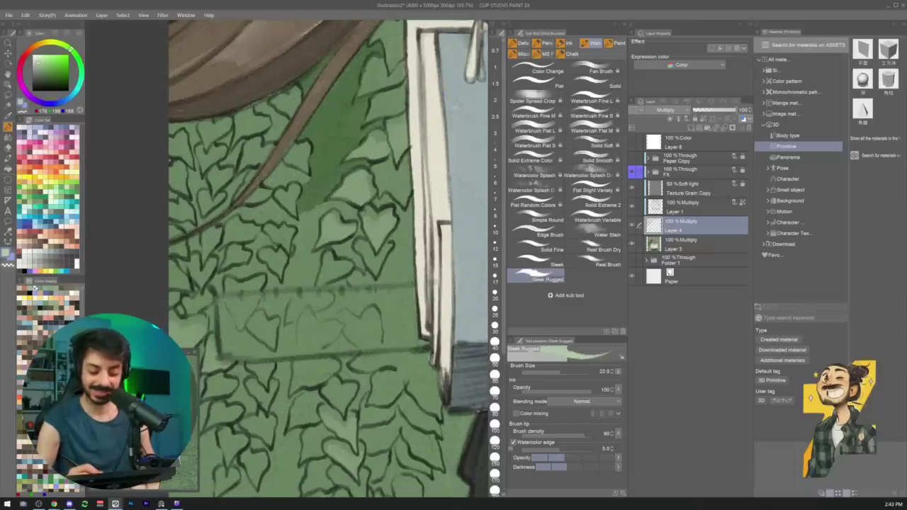
# Continue the dark green shadow down between the heart-shaped leaves to the sketched horizontal band, enlarging the brush to 47 for the wider area
pyautogui.moveTo(265, 184)
pyautogui.mouseDown()
pyautogui.moveTo(281, 169)
pyautogui.moveTo(287, 180)
pyautogui.mouseUp()
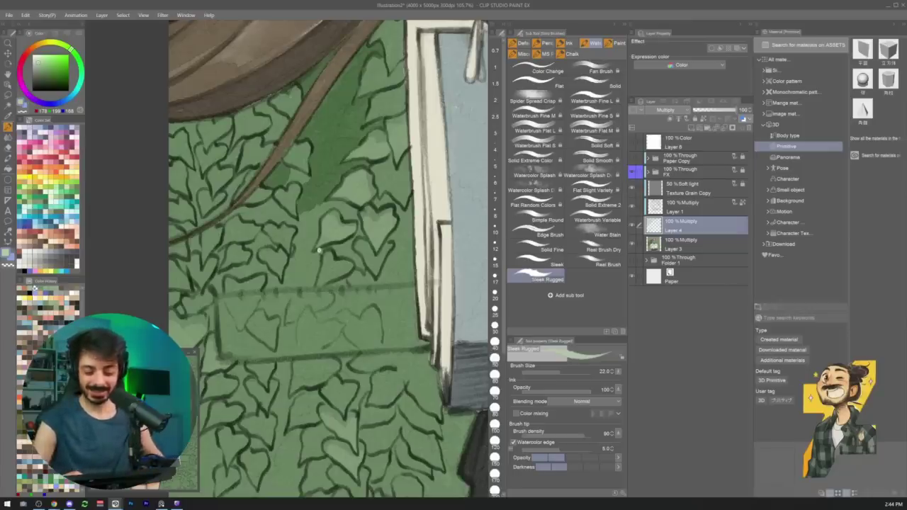
pyautogui.scroll(-3, 319, 250)
pyautogui.moveTo(314, 229); pyautogui.dragTo(315, 244)
pyautogui.scroll(3, 323, 234)
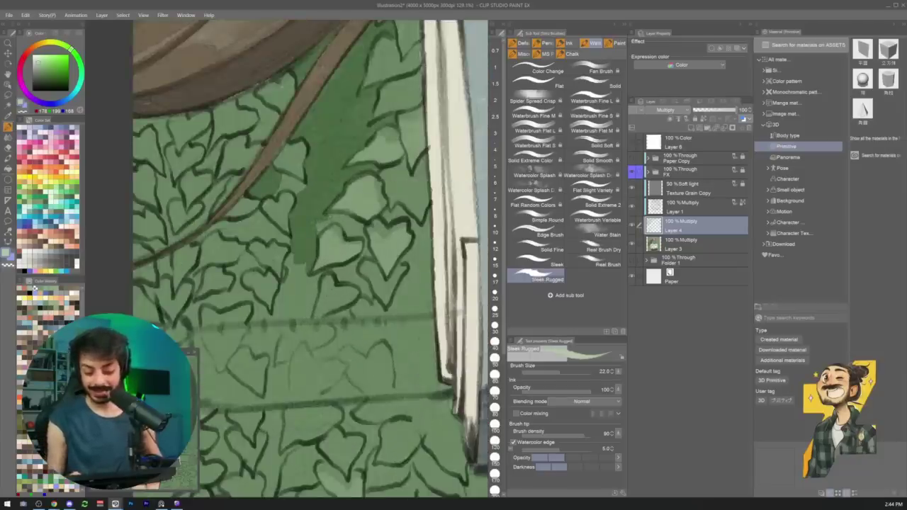
pyautogui.moveTo(335, 212)
pyautogui.mouseDown()
pyautogui.moveTo(371, 257)
pyautogui.moveTo(330, 269)
pyautogui.moveTo(364, 282)
pyautogui.moveTo(369, 296)
pyautogui.mouseUp()
pyautogui.moveTo(315, 259); pyautogui.dragTo(338, 211)
pyautogui.moveTo(312, 202)
pyautogui.mouseDown()
pyautogui.moveTo(299, 266)
pyautogui.moveTo(333, 272)
pyautogui.moveTo(340, 227)
pyautogui.moveTo(327, 268)
pyautogui.mouseUp()
pyautogui.press(']')
pyautogui.moveTo(313, 229)
pyautogui.mouseDown()
pyautogui.moveTo(310, 265)
pyautogui.moveTo(322, 266)
pyautogui.moveTo(334, 233)
pyautogui.mouseUp()
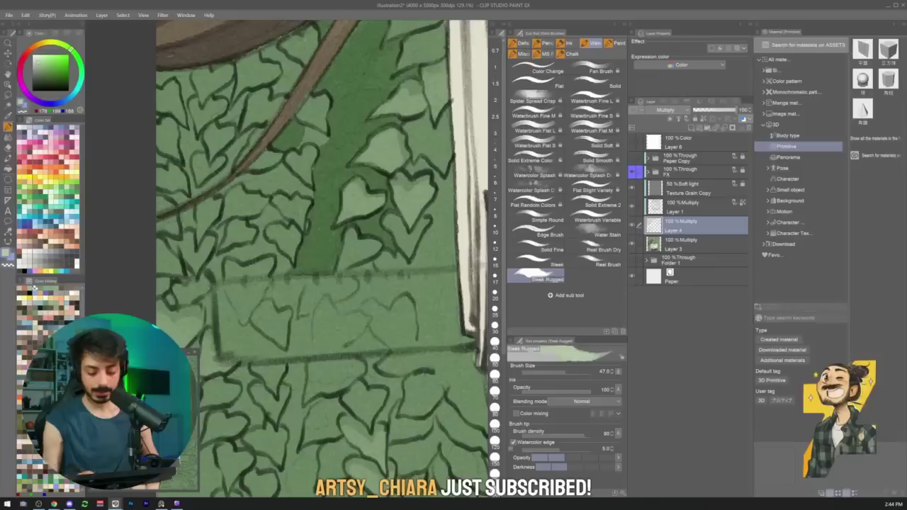
# Set the brush size to 25 and darken the small gaps between the ivy leaves below the loose hair strand
pyautogui.press('[')
pyautogui.press('[')
pyautogui.press('[')
pyautogui.moveTo(220, 234)
pyautogui.mouseDown()
pyautogui.moveTo(222, 224)
pyautogui.moveTo(213, 272)
pyautogui.moveTo(221, 281)
pyautogui.moveTo(239, 251)
pyautogui.moveTo(274, 251)
pyautogui.moveTo(260, 244)
pyautogui.moveTo(261, 225)
pyautogui.mouseUp()
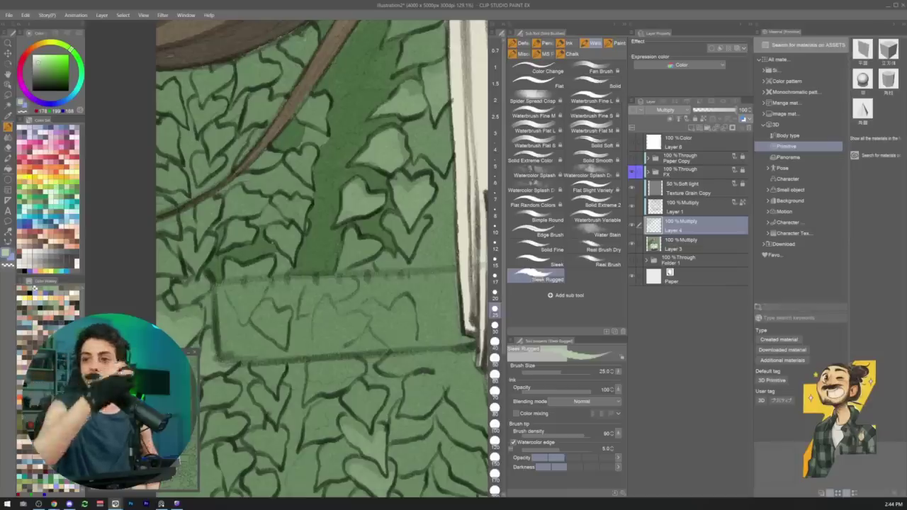
pyautogui.moveTo(251, 223)
pyautogui.mouseDown()
pyautogui.moveTo(274, 217)
pyautogui.moveTo(266, 205)
pyautogui.moveTo(285, 217)
pyautogui.mouseUp()
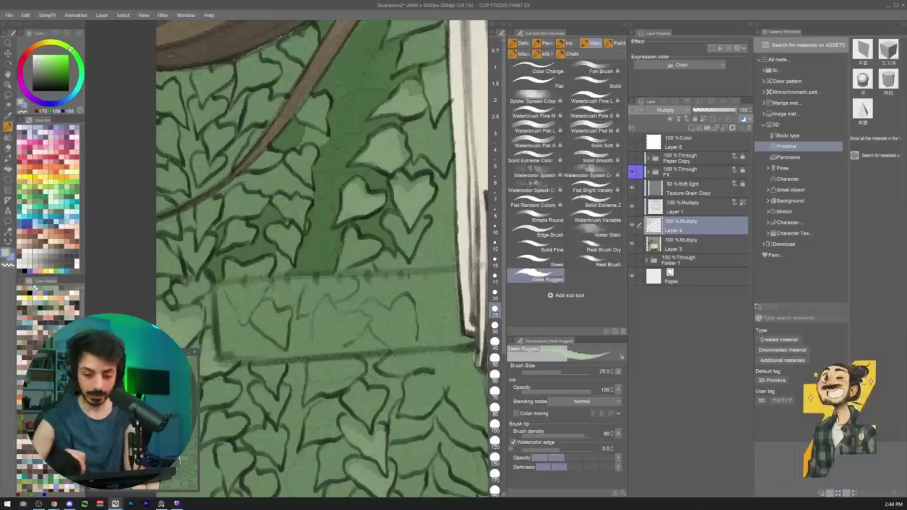
pyautogui.moveTo(217, 194)
pyautogui.mouseDown()
pyautogui.moveTo(243, 177)
pyautogui.moveTo(270, 180)
pyautogui.moveTo(275, 196)
pyautogui.moveTo(268, 173)
pyautogui.moveTo(282, 164)
pyautogui.moveTo(294, 192)
pyautogui.mouseUp()
pyautogui.moveTo(300, 146)
pyautogui.mouseDown()
pyautogui.moveTo(328, 142)
pyautogui.moveTo(299, 189)
pyautogui.moveTo(312, 193)
pyautogui.moveTo(305, 230)
pyautogui.mouseUp()
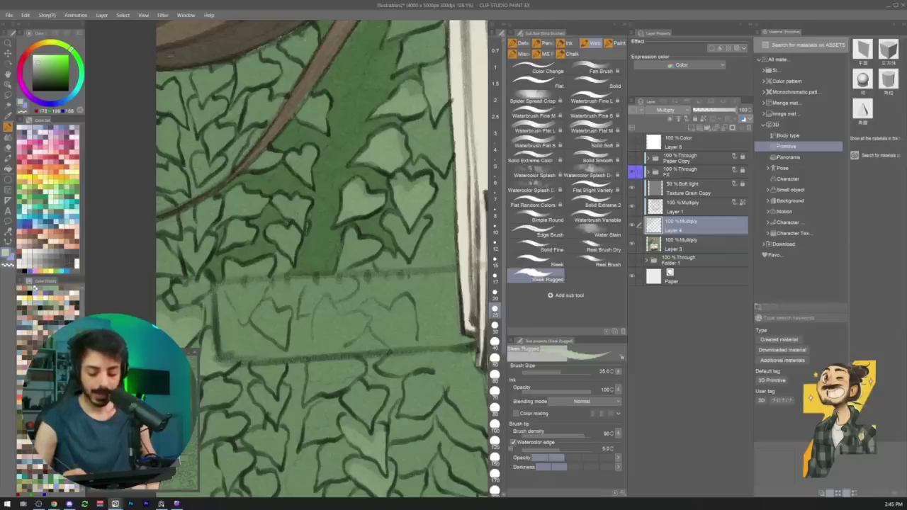
# Darken the small gap between the heart-shaped ivy leaves just above the sketched horizontal band with green shadow
pyautogui.scroll(-3, 320, 208)
pyautogui.scroll(4, 292, 243)
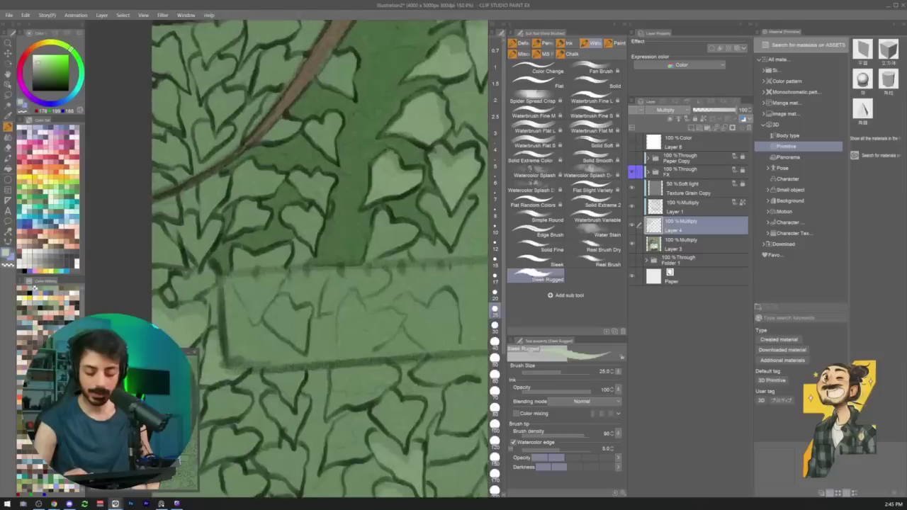
pyautogui.moveTo(298, 240)
pyautogui.mouseDown()
pyautogui.moveTo(294, 265)
pyautogui.moveTo(311, 266)
pyautogui.moveTo(310, 249)
pyautogui.mouseUp()
pyautogui.scroll(-6, 321, 254)
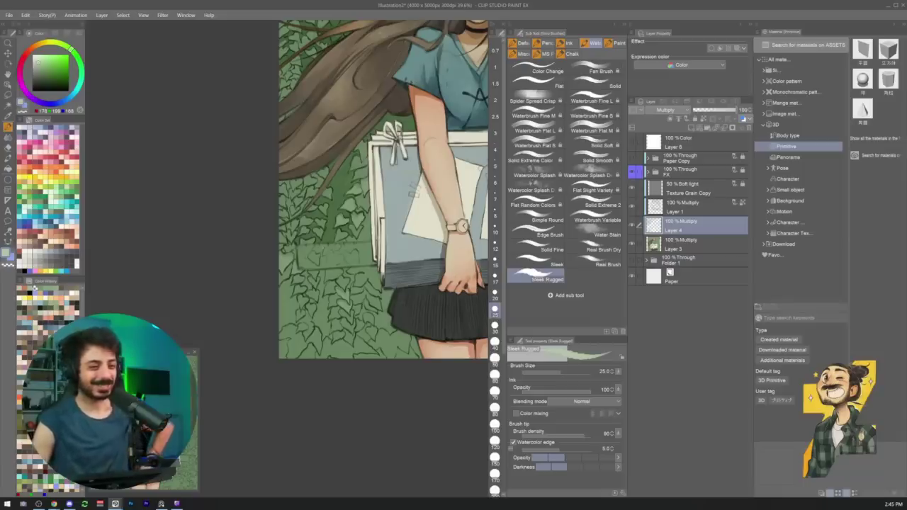
# Fill the gaps between the heart-shaped ivy leaves and the portfolio's outer edge with dark green shadow down to the band
pyautogui.moveTo(323, 248); pyautogui.dragTo(304, 214)
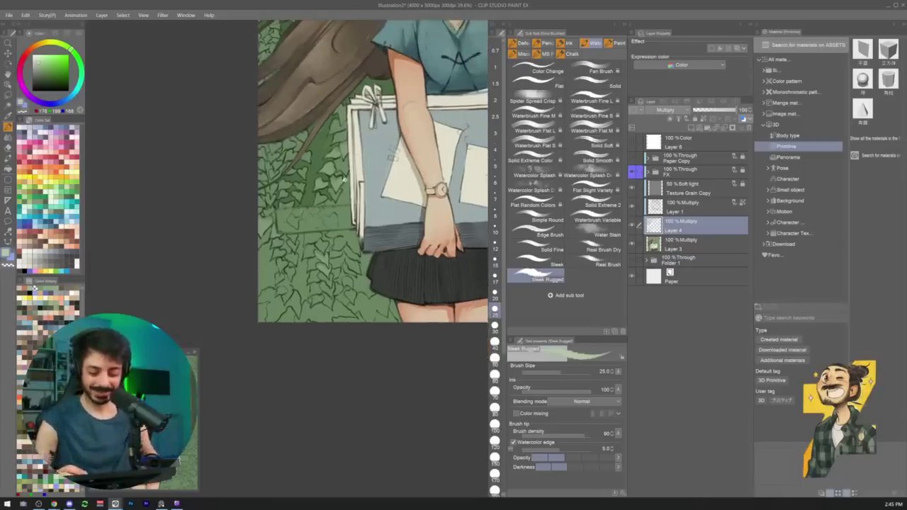
pyautogui.moveTo(347, 180); pyautogui.dragTo(419, 177)
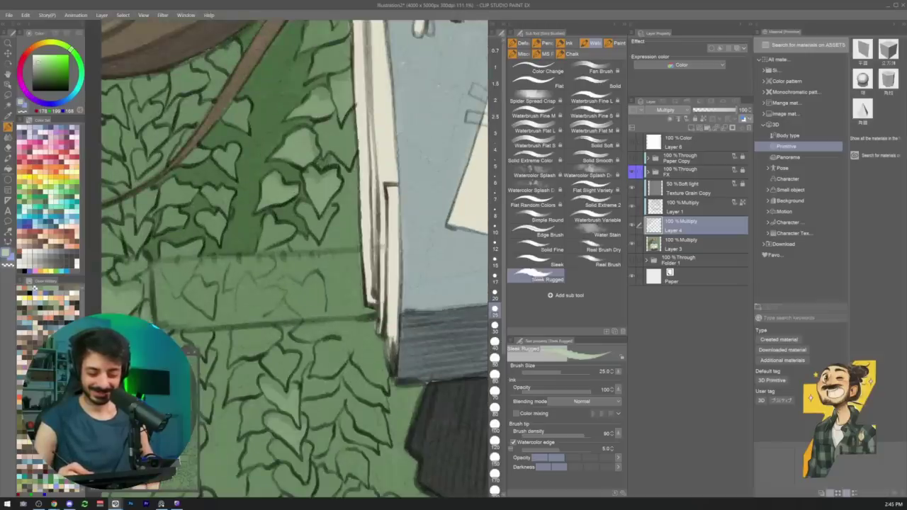
pyautogui.moveTo(341, 165)
pyautogui.mouseDown()
pyautogui.moveTo(350, 181)
pyautogui.moveTo(354, 170)
pyautogui.moveTo(353, 204)
pyautogui.moveTo(341, 193)
pyautogui.moveTo(334, 202)
pyautogui.moveTo(352, 217)
pyautogui.moveTo(357, 190)
pyautogui.moveTo(358, 225)
pyautogui.moveTo(328, 235)
pyautogui.moveTo(321, 250)
pyautogui.moveTo(359, 247)
pyautogui.moveTo(355, 226)
pyautogui.moveTo(350, 239)
pyautogui.moveTo(340, 235)
pyautogui.moveTo(346, 245)
pyautogui.moveTo(340, 229)
pyautogui.mouseUp()
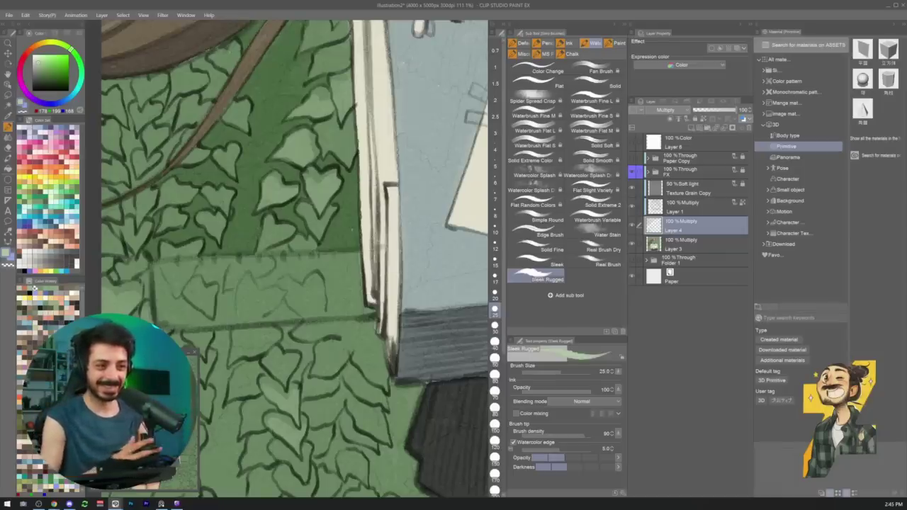
pyautogui.moveTo(320, 210)
pyautogui.mouseDown()
pyautogui.moveTo(340, 174)
pyautogui.moveTo(300, 285)
pyautogui.mouseUp()
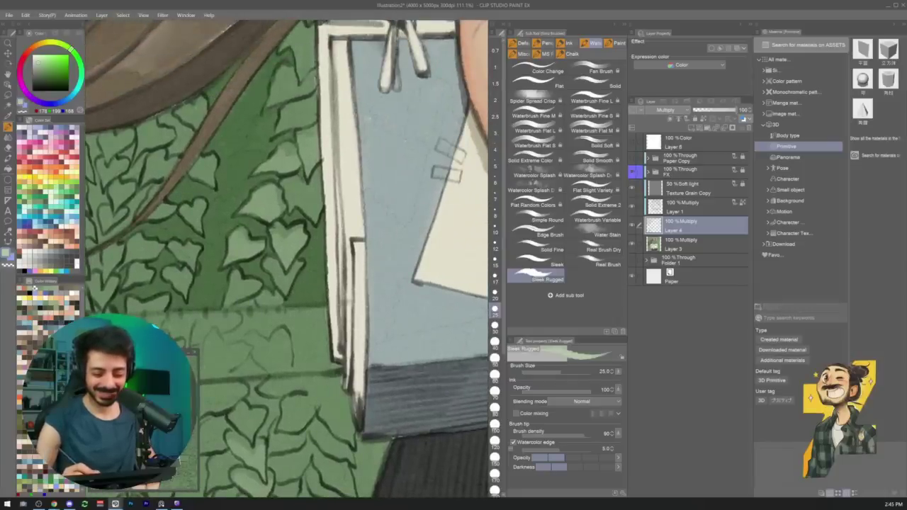
pyautogui.moveTo(309, 188); pyautogui.dragTo(318, 167)
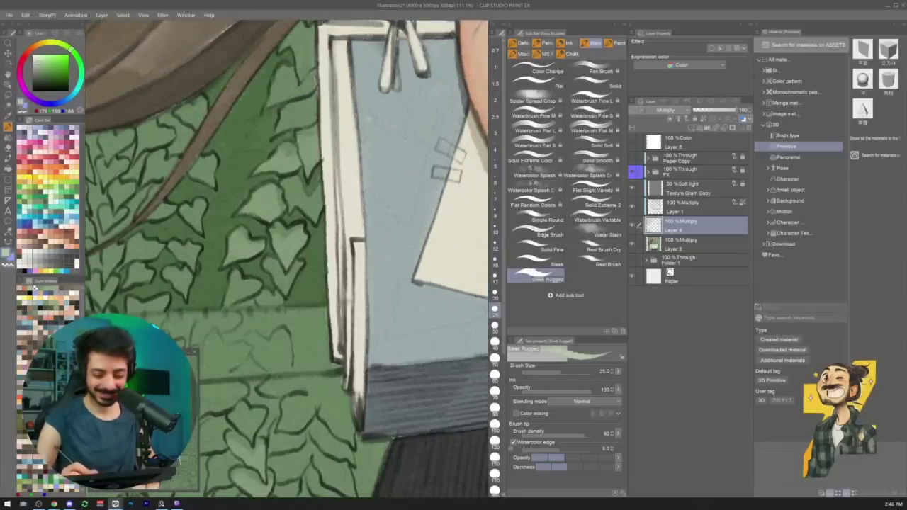
# Paint dark green shadow between the uppermost ivy leaves directly below the sketched horizontal band
pyautogui.scroll(-5, 316, 160)
pyautogui.scroll(4, 305, 194)
pyautogui.moveTo(292, 219); pyautogui.dragTo(299, 196)
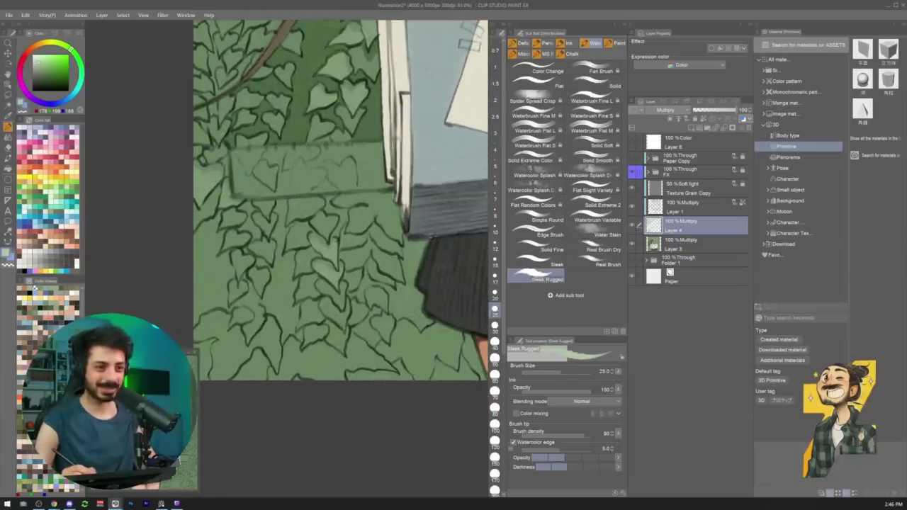
pyautogui.moveTo(286, 204); pyautogui.dragTo(452, 157)
pyautogui.moveTo(255, 183)
pyautogui.mouseDown()
pyautogui.moveTo(277, 187)
pyautogui.moveTo(273, 199)
pyautogui.moveTo(292, 193)
pyautogui.moveTo(252, 229)
pyautogui.mouseUp()
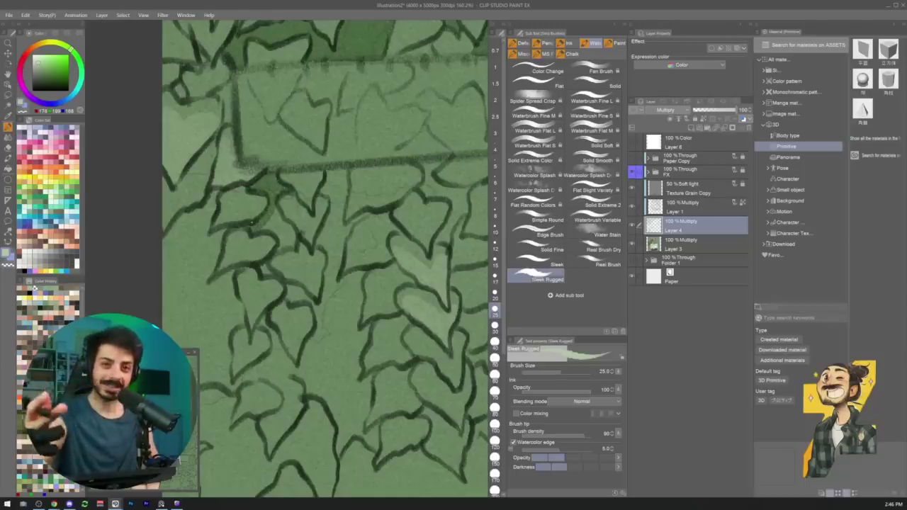
pyautogui.moveTo(262, 231)
pyautogui.mouseDown()
pyautogui.moveTo(278, 211)
pyautogui.moveTo(296, 243)
pyautogui.moveTo(282, 250)
pyautogui.moveTo(280, 236)
pyautogui.mouseUp()
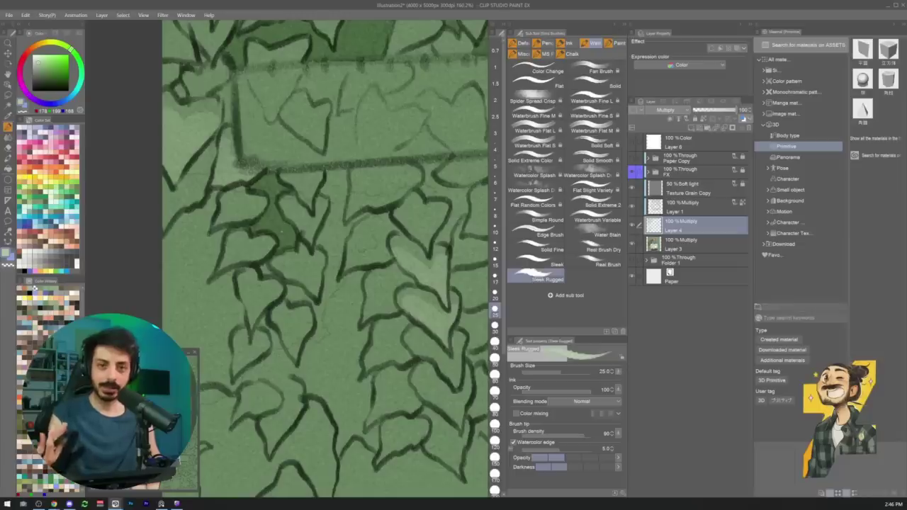
pyautogui.moveTo(262, 264); pyautogui.dragTo(272, 274)
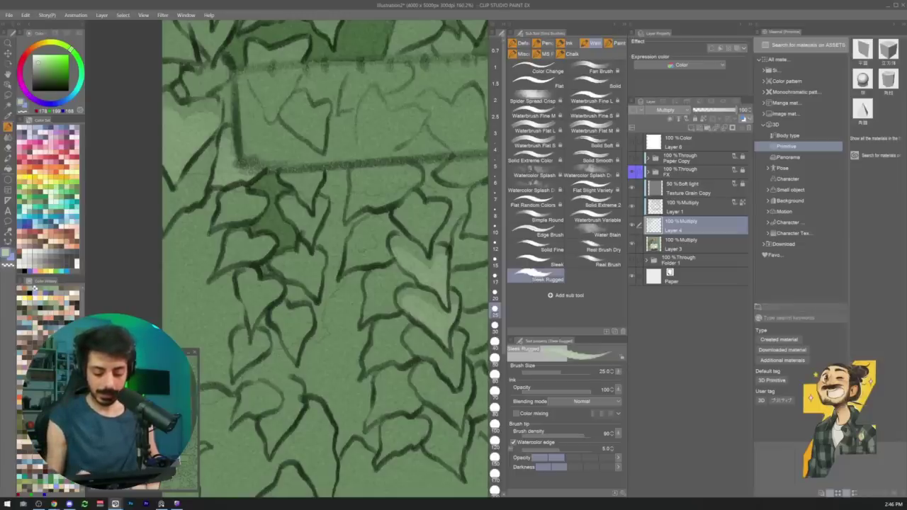
# Enlarge the brush to about 76 and fill the open ivy area along the canvas edge below the band with dark green shadow
pyautogui.press(']')
pyautogui.press(']')
pyautogui.moveTo(187, 215)
pyautogui.mouseDown()
pyautogui.moveTo(164, 238)
pyautogui.moveTo(177, 215)
pyautogui.mouseUp()
pyautogui.moveTo(181, 177)
pyautogui.mouseDown()
pyautogui.moveTo(165, 222)
pyautogui.moveTo(216, 135)
pyautogui.moveTo(200, 193)
pyautogui.moveTo(190, 190)
pyautogui.moveTo(192, 200)
pyautogui.moveTo(215, 194)
pyautogui.moveTo(210, 214)
pyautogui.moveTo(164, 280)
pyautogui.moveTo(205, 245)
pyautogui.mouseUp()
pyautogui.moveTo(197, 277); pyautogui.dragTo(224, 232)
pyautogui.moveTo(217, 247)
pyautogui.mouseDown()
pyautogui.moveTo(206, 280)
pyautogui.moveTo(167, 312)
pyautogui.mouseUp()
pyautogui.moveTo(204, 277); pyautogui.dragTo(245, 187)
pyautogui.press(']')
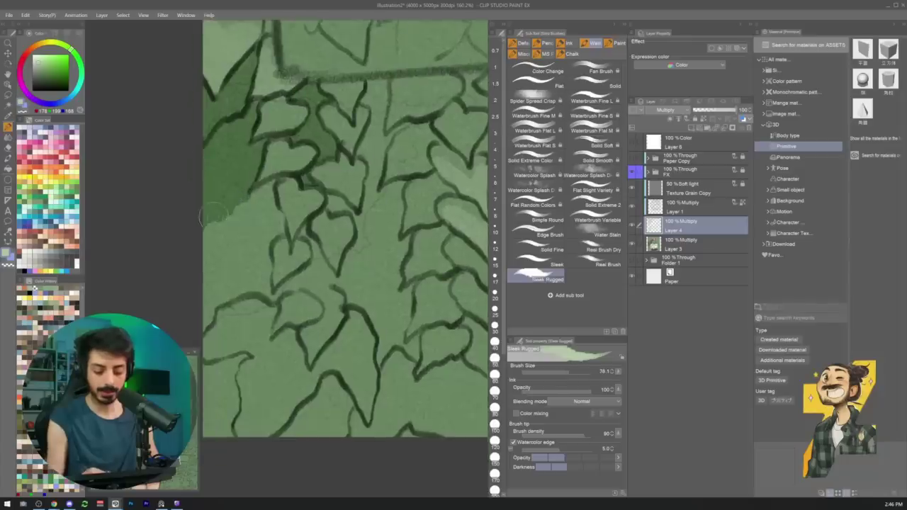
pyautogui.moveTo(214, 219)
pyautogui.mouseDown()
pyautogui.moveTo(234, 247)
pyautogui.moveTo(232, 275)
pyautogui.moveTo(211, 292)
pyautogui.moveTo(207, 323)
pyautogui.moveTo(238, 292)
pyautogui.moveTo(271, 290)
pyautogui.moveTo(267, 259)
pyautogui.moveTo(282, 231)
pyautogui.moveTo(272, 183)
pyautogui.moveTo(252, 197)
pyautogui.moveTo(267, 237)
pyautogui.moveTo(241, 280)
pyautogui.moveTo(255, 266)
pyautogui.moveTo(261, 282)
pyautogui.mouseUp()
pyautogui.press('[')
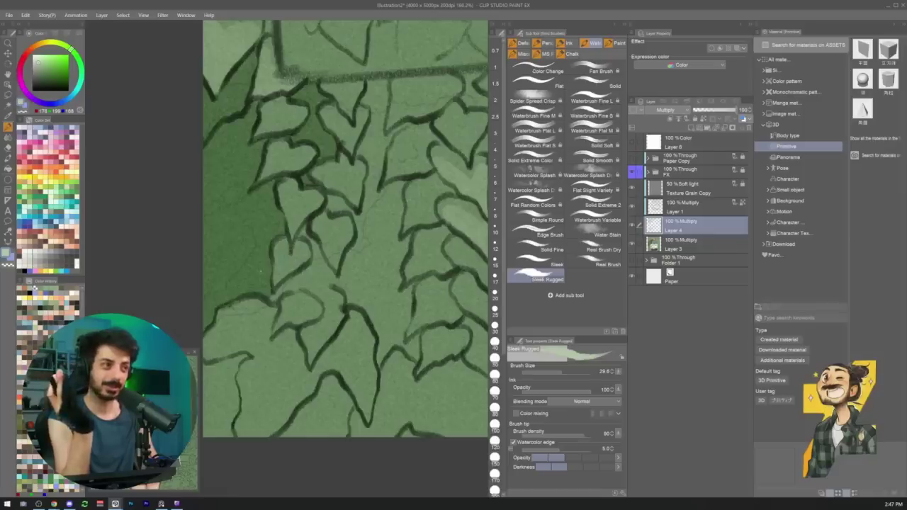
# On Layer 3, paint over the stray cream paper corner below the overlapping sheets with the portfolio's sampled blue
pyautogui.scroll(-5, 340, 193)
pyautogui.moveTo(406, 232); pyautogui.dragTo(217, 284)
pyautogui.scroll(5, 354, 170)
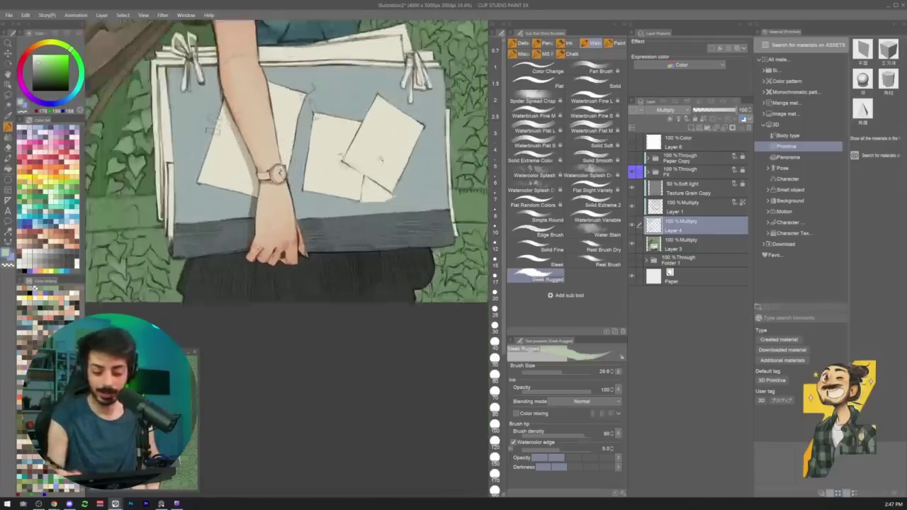
pyautogui.hotkey('alt', '[')
pyautogui.keyDown('alt'); pyautogui.click(376, 269); pyautogui.keyUp('alt')
pyautogui.moveTo(369, 193); pyautogui.dragTo(364, 258)
pyautogui.press('r')
pyautogui.moveTo(354, 177); pyautogui.dragTo(386, 222)
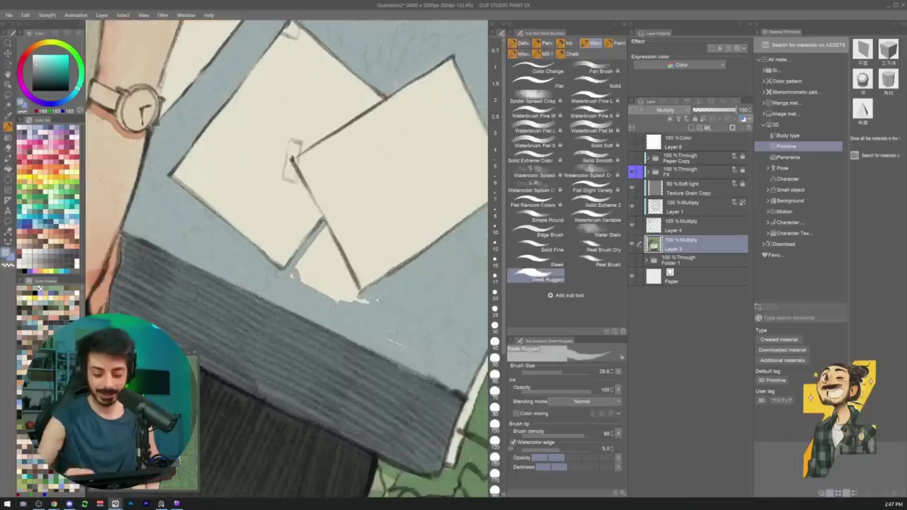
pyautogui.moveTo(298, 283)
pyautogui.mouseDown()
pyautogui.moveTo(302, 263)
pyautogui.moveTo(314, 283)
pyautogui.moveTo(326, 234)
pyautogui.moveTo(363, 297)
pyautogui.moveTo(338, 272)
pyautogui.moveTo(353, 300)
pyautogui.mouseUp()
pyautogui.press('j')
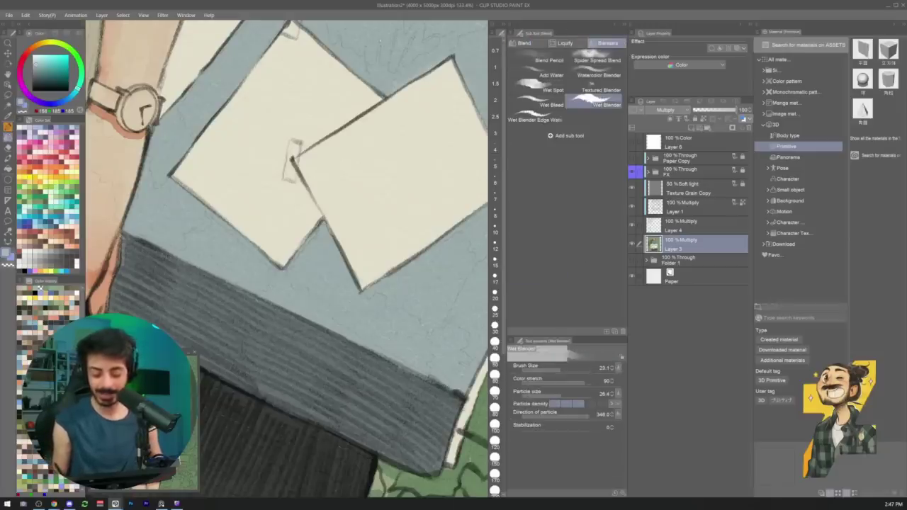
pyautogui.scroll(-3, 409, 324)
pyautogui.moveTo(411, 319); pyautogui.dragTo(329, 295)
pyautogui.moveTo(283, 314)
pyautogui.keyDown('shift'); pyautogui.mouseDown()
pyautogui.moveTo(318, 309)
pyautogui.moveTo(325, 338)
pyautogui.moveTo(324, 295)
pyautogui.moveTo(430, 177)
pyautogui.mouseUp(); pyautogui.keyUp('shift')
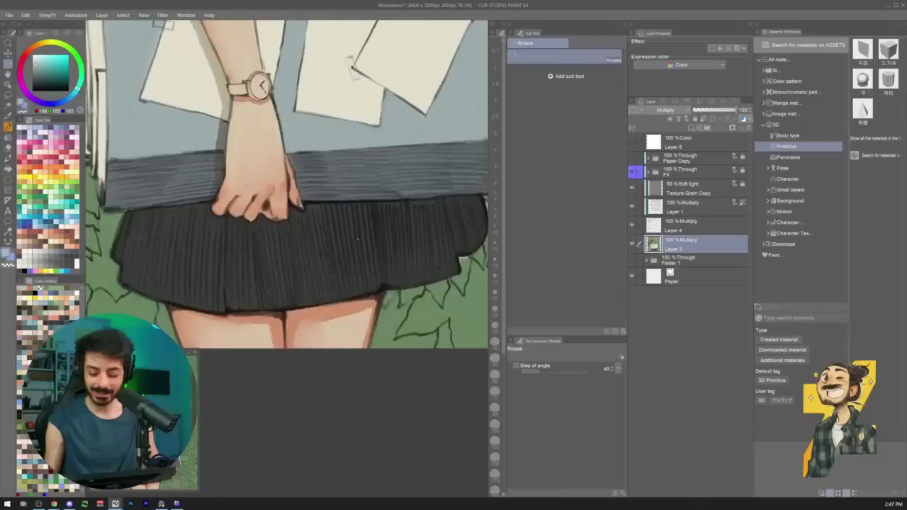
pyautogui.keyDown('alt'); pyautogui.click(470, 267); pyautogui.keyUp('alt')
pyautogui.moveTo(148, 323); pyautogui.dragTo(429, 341)
pyautogui.hotkey('ctrl', 'z')
# Return to Layer 4 and paint the dark green shadow strip down between the two ivy leaf columns below the band
pyautogui.click(682, 226)
pyautogui.keyDown('alt'); pyautogui.click(204, 255); pyautogui.keyUp('alt')
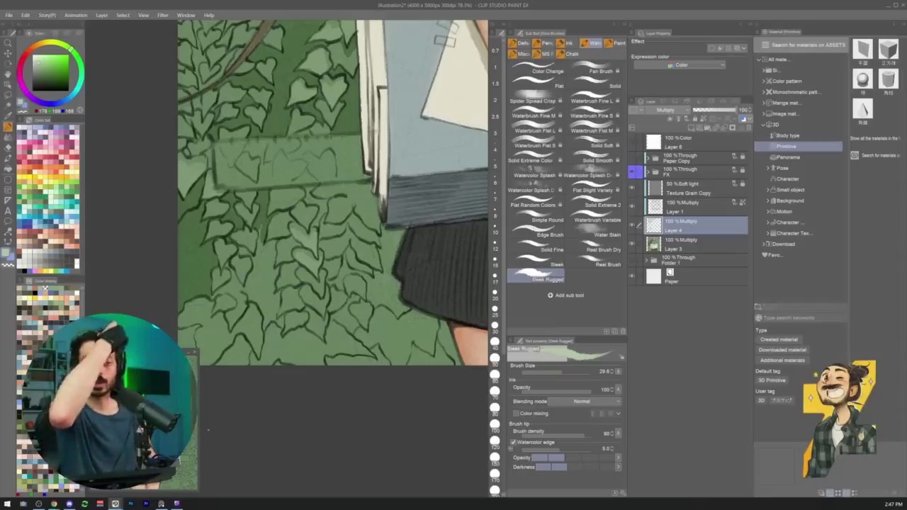
pyautogui.moveTo(274, 338); pyautogui.dragTo(275, 317)
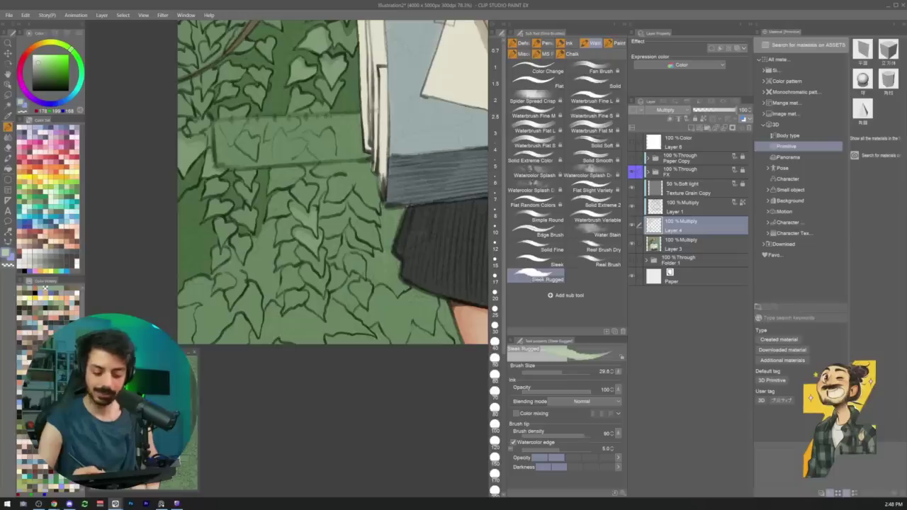
pyautogui.moveTo(255, 240)
pyautogui.mouseDown()
pyautogui.moveTo(255, 253)
pyautogui.moveTo(277, 218)
pyautogui.moveTo(273, 244)
pyautogui.moveTo(261, 269)
pyautogui.moveTo(246, 268)
pyautogui.moveTo(250, 277)
pyautogui.mouseUp()
pyautogui.press('c')
pyautogui.press('c')
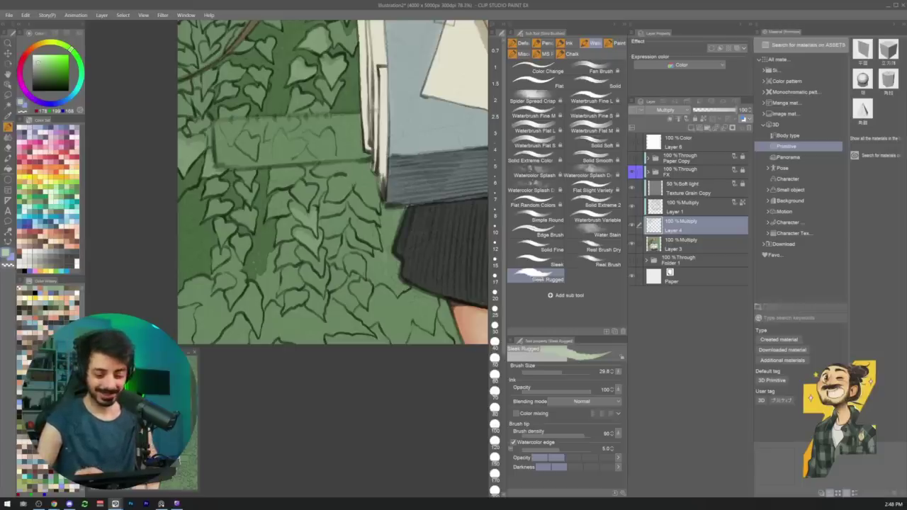
pyautogui.moveTo(256, 273)
pyautogui.mouseDown()
pyautogui.moveTo(262, 288)
pyautogui.moveTo(274, 235)
pyautogui.mouseUp()
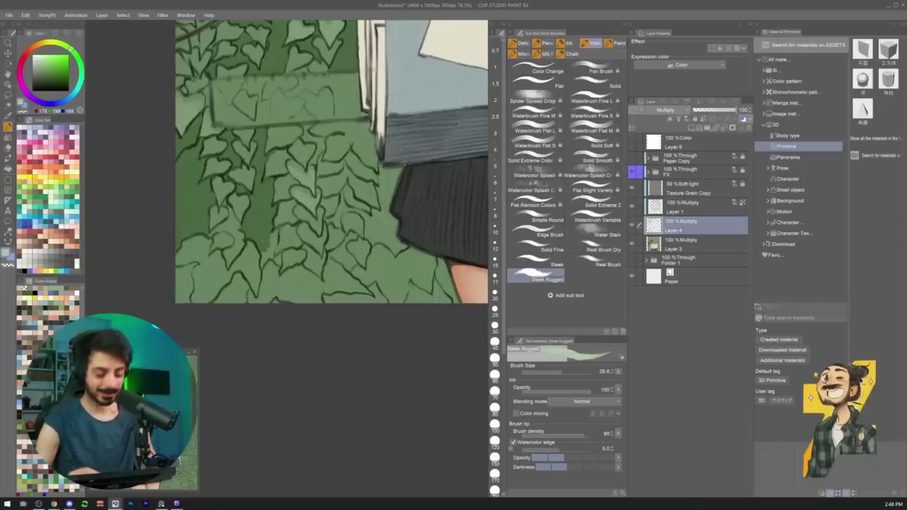
pyautogui.moveTo(263, 244)
pyautogui.mouseDown()
pyautogui.moveTo(262, 266)
pyautogui.moveTo(277, 230)
pyautogui.moveTo(276, 267)
pyautogui.moveTo(323, 264)
pyautogui.mouseUp()
pyautogui.moveTo(264, 227)
pyautogui.mouseDown()
pyautogui.moveTo(284, 217)
pyautogui.moveTo(278, 226)
pyautogui.moveTo(283, 206)
pyautogui.moveTo(293, 217)
pyautogui.moveTo(284, 226)
pyautogui.moveTo(264, 221)
pyautogui.mouseUp()
pyautogui.scroll(-4, 304, 220)
pyautogui.scroll(2, 220, 239)
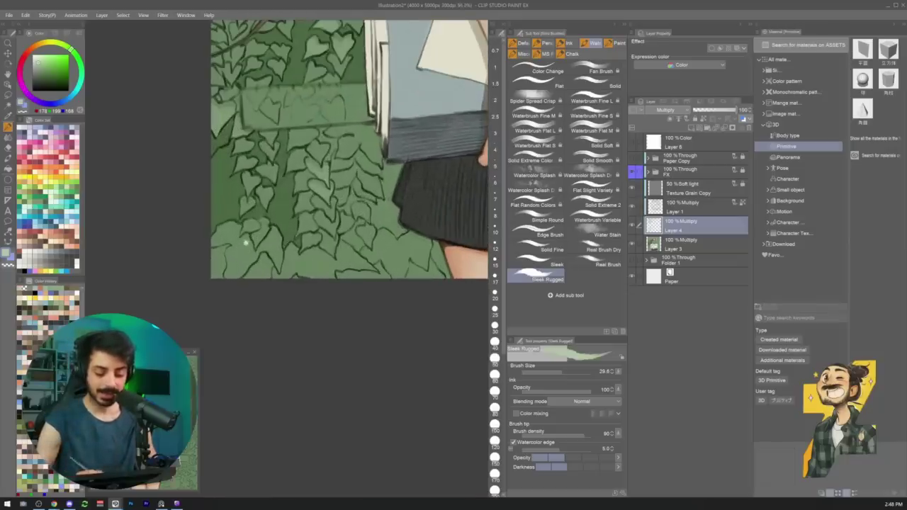
# Set the brush size to about 47 and darken the gaps between the ivy leaves in the canvas's lower corner
pyautogui.press(']')
pyautogui.moveTo(215, 233)
pyautogui.mouseDown()
pyautogui.moveTo(217, 248)
pyautogui.moveTo(239, 224)
pyautogui.moveTo(238, 239)
pyautogui.mouseUp()
pyautogui.press('[')
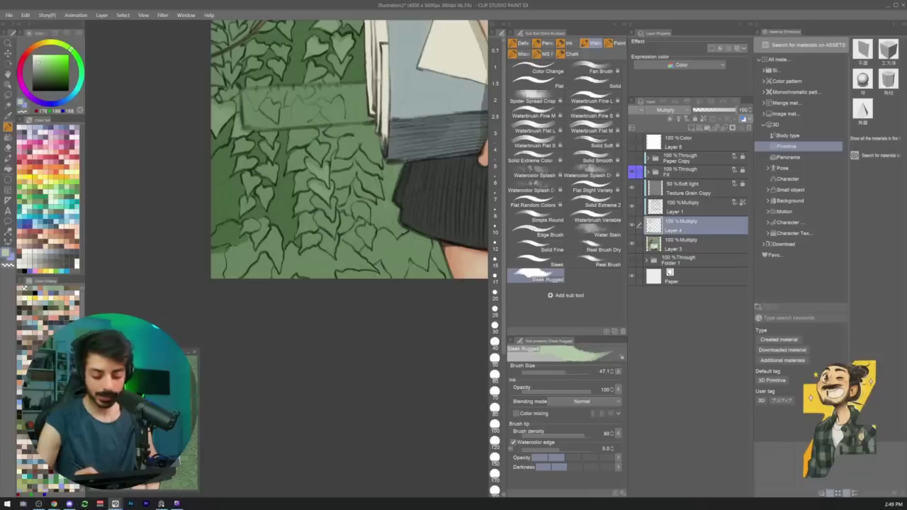
pyautogui.moveTo(258, 253)
pyautogui.mouseDown()
pyautogui.moveTo(274, 227)
pyautogui.moveTo(261, 257)
pyautogui.moveTo(282, 262)
pyautogui.moveTo(295, 248)
pyautogui.moveTo(298, 257)
pyautogui.moveTo(291, 275)
pyautogui.moveTo(260, 265)
pyautogui.moveTo(243, 247)
pyautogui.moveTo(216, 262)
pyautogui.moveTo(218, 277)
pyautogui.moveTo(237, 256)
pyautogui.moveTo(242, 275)
pyautogui.mouseUp()
pyautogui.moveTo(297, 262)
pyautogui.mouseDown()
pyautogui.moveTo(315, 249)
pyautogui.moveTo(274, 270)
pyautogui.mouseUp()
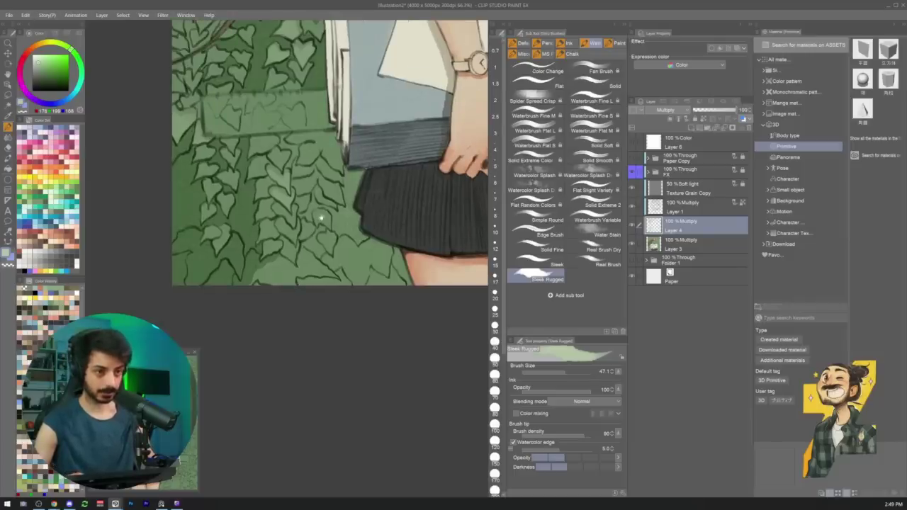
# Darken the gaps between the ivy leaves beside the skirt on a rotated canvas, reducing the brush size for narrow spots
pyautogui.moveTo(291, 301)
pyautogui.mouseDown()
pyautogui.moveTo(268, 341)
pyautogui.moveTo(273, 367)
pyautogui.moveTo(397, 242)
pyautogui.mouseUp()
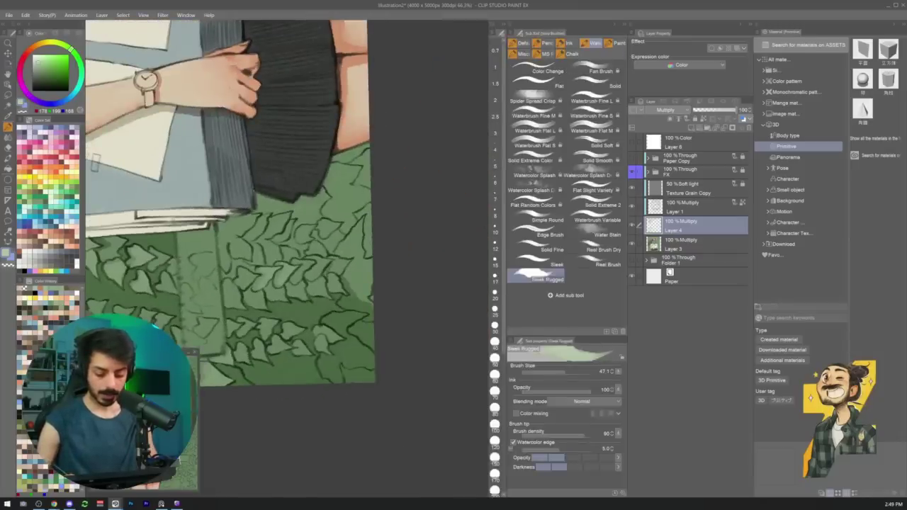
pyautogui.moveTo(332, 268)
pyautogui.mouseDown()
pyautogui.moveTo(368, 289)
pyautogui.moveTo(373, 305)
pyautogui.moveTo(338, 257)
pyautogui.moveTo(345, 224)
pyautogui.moveTo(333, 241)
pyautogui.moveTo(315, 231)
pyautogui.mouseUp()
pyautogui.moveTo(319, 225)
pyautogui.mouseDown()
pyautogui.moveTo(290, 241)
pyautogui.moveTo(332, 241)
pyautogui.moveTo(336, 221)
pyautogui.mouseUp()
pyautogui.press('[')
pyautogui.press('[')
pyautogui.press('[')
pyautogui.press('[')
pyautogui.press('[')
pyautogui.press('[')
pyautogui.moveTo(299, 192)
pyautogui.mouseDown()
pyautogui.moveTo(306, 176)
pyautogui.moveTo(338, 162)
pyautogui.moveTo(308, 184)
pyautogui.moveTo(334, 201)
pyautogui.moveTo(301, 226)
pyautogui.moveTo(333, 287)
pyautogui.moveTo(312, 308)
pyautogui.moveTo(253, 297)
pyautogui.mouseUp()
pyautogui.press('r')
pyautogui.scroll(-6, 312, 270)
pyautogui.moveTo(253, 298); pyautogui.dragTo(351, 272)
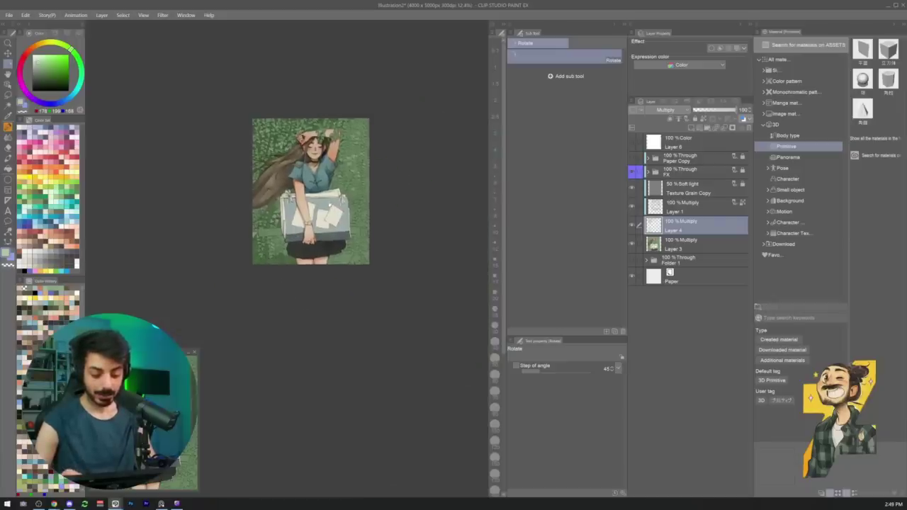
# Set the brush size to about 20 and darken the small gaps between the ivy leaves enclosed by the flowing hair strands
pyautogui.scroll(5, 269, 204)
pyautogui.moveTo(269, 205); pyautogui.dragTo(291, 214)
pyautogui.scroll(5, 259, 125)
pyautogui.press('b')
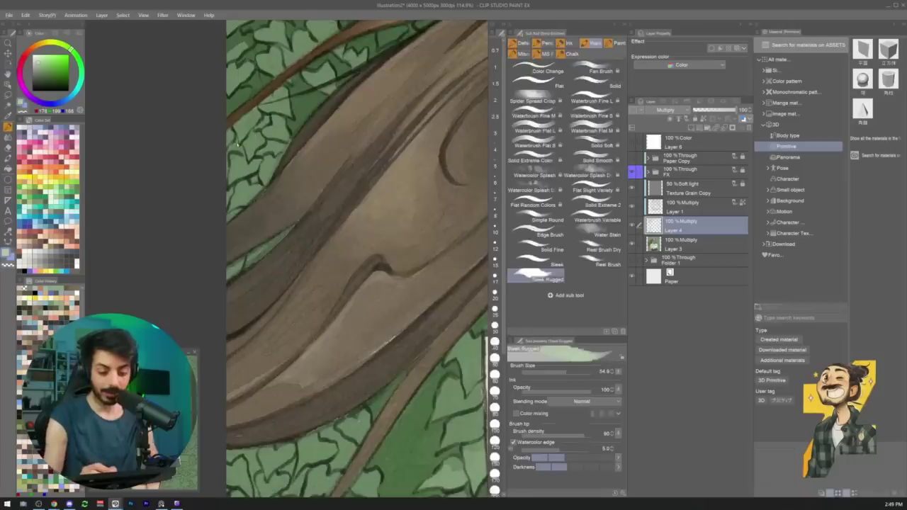
pyautogui.press(']')
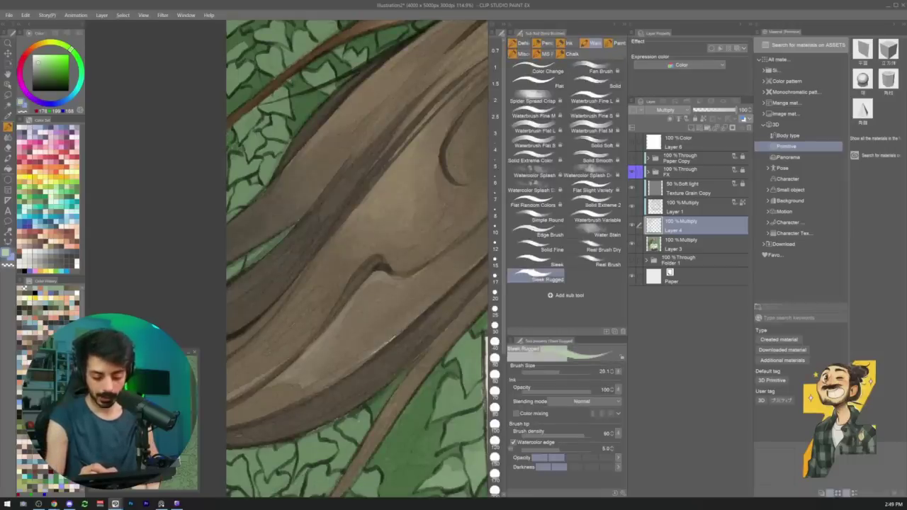
pyautogui.moveTo(258, 151)
pyautogui.mouseDown()
pyautogui.moveTo(286, 148)
pyautogui.moveTo(261, 126)
pyautogui.moveTo(271, 118)
pyautogui.mouseUp()
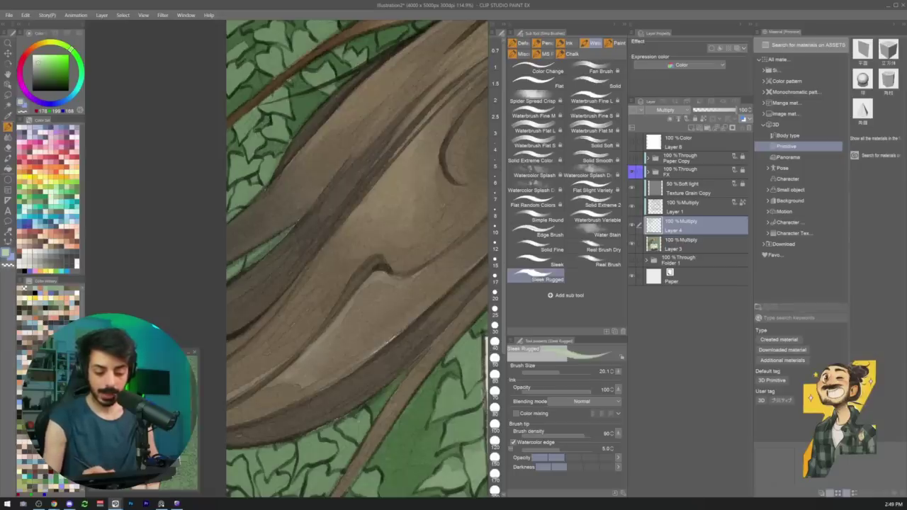
pyautogui.moveTo(228, 192)
pyautogui.mouseDown()
pyautogui.moveTo(234, 186)
pyautogui.moveTo(227, 202)
pyautogui.moveTo(259, 182)
pyautogui.mouseUp()
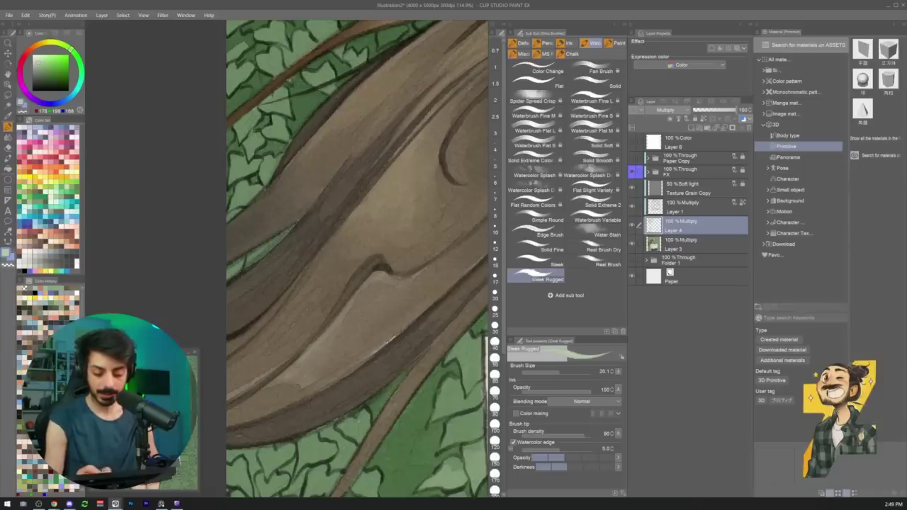
pyautogui.moveTo(228, 217); pyautogui.dragTo(242, 206)
pyautogui.moveTo(236, 215); pyautogui.dragTo(228, 219)
# Enlarge the brush to about 52 and examine the ivy shadows around the hair and head and across the whole illustration
pyautogui.moveTo(273, 202); pyautogui.dragTo(154, 170)
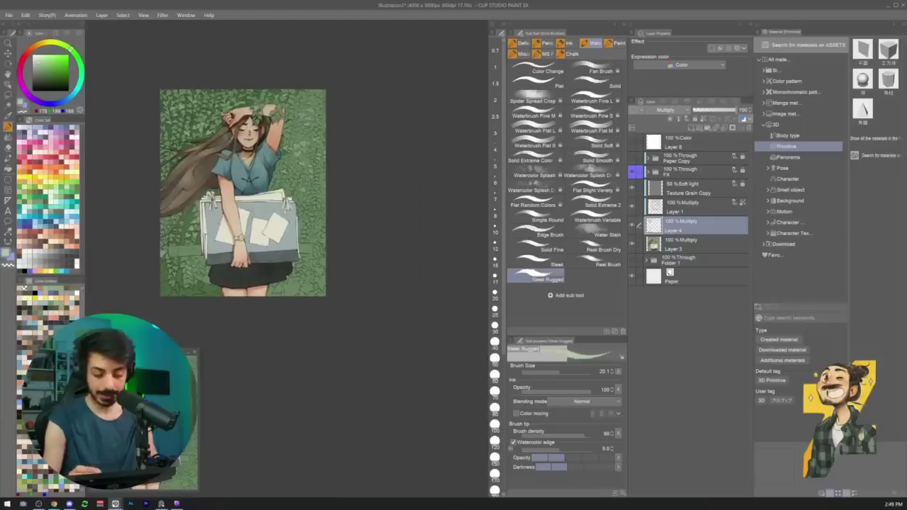
pyautogui.moveTo(193, 227)
pyautogui.mouseDown()
pyautogui.moveTo(234, 227)
pyautogui.moveTo(260, 210)
pyautogui.moveTo(274, 217)
pyautogui.moveTo(266, 233)
pyautogui.moveTo(235, 233)
pyautogui.mouseUp()
pyautogui.scroll(3, 290, 212)
pyautogui.press(']')
pyautogui.scroll(-5, 269, 232)
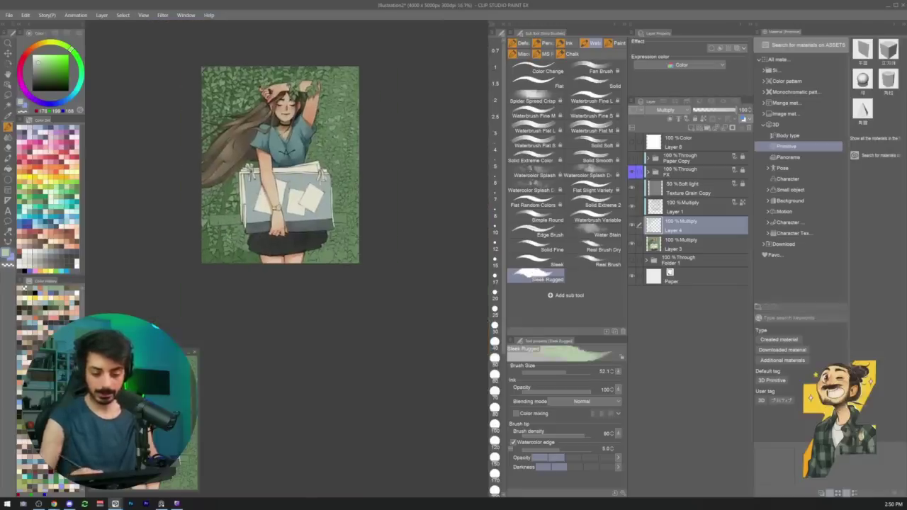
pyautogui.moveTo(245, 213); pyautogui.dragTo(290, 171)
pyautogui.moveTo(245, 85); pyautogui.dragTo(241, 319)
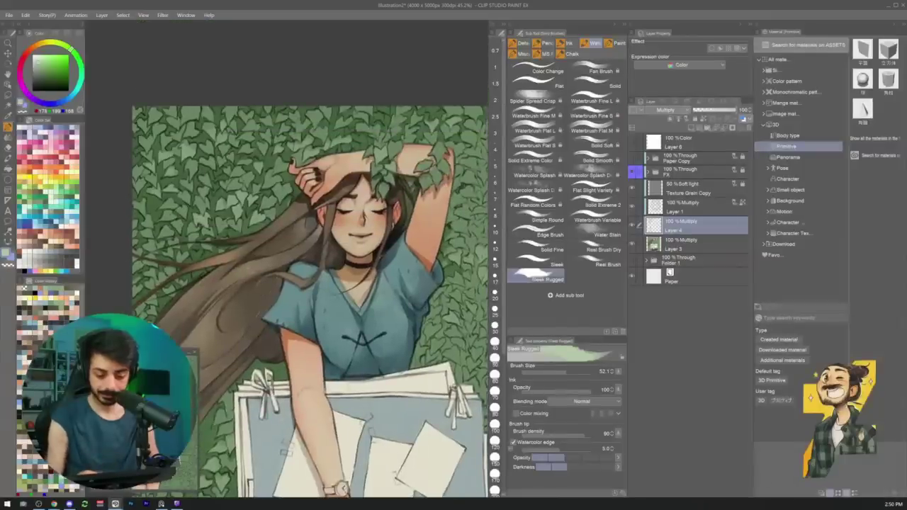
pyautogui.moveTo(248, 212); pyautogui.dragTo(272, 212)
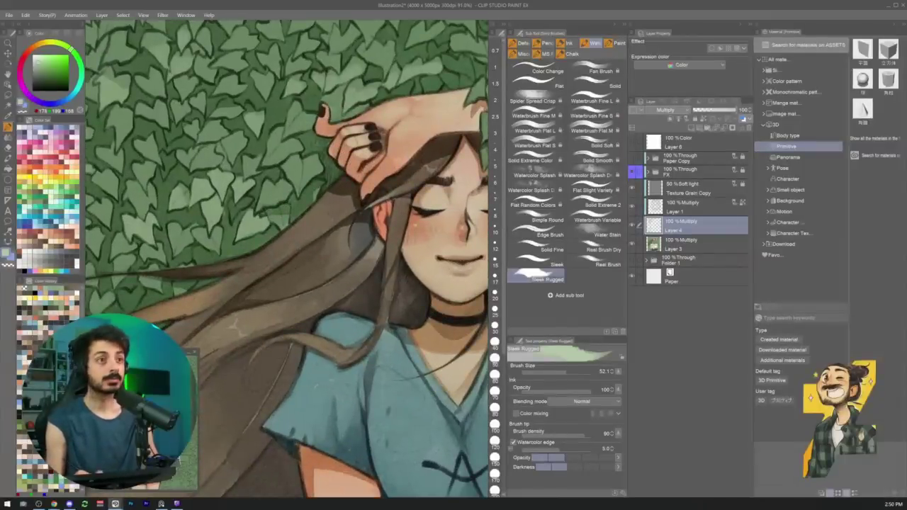
pyautogui.scroll(-5, 280, 211)
pyautogui.moveTo(259, 209); pyautogui.dragTo(254, 206)
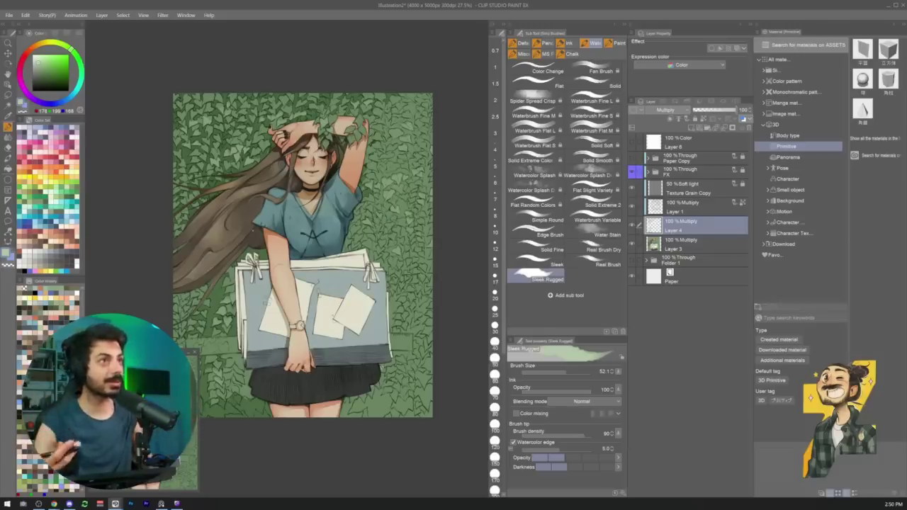
# Reduce the brush size to about 29 and darken the narrow gaps between the ivy leaves around the raised elbow
pyautogui.moveTo(266, 269); pyautogui.dragTo(340, 259)
pyautogui.moveTo(405, 182)
pyautogui.mouseDown()
pyautogui.moveTo(250, 191)
pyautogui.moveTo(241, 200)
pyautogui.moveTo(247, 210)
pyautogui.moveTo(263, 192)
pyautogui.moveTo(275, 199)
pyautogui.moveTo(297, 156)
pyautogui.moveTo(276, 184)
pyautogui.moveTo(283, 203)
pyautogui.mouseUp()
pyautogui.press('[')
pyautogui.press('[')
pyautogui.press('[')
pyautogui.press('[')
pyautogui.press('[')
pyautogui.press('[')
pyautogui.scroll(3, 241, 199)
pyautogui.scroll(-6, 301, 190)
pyautogui.moveTo(282, 202); pyautogui.dragTo(324, 245)
pyautogui.scroll(6, 255, 221)
pyautogui.moveTo(426, 245)
pyautogui.mouseDown()
pyautogui.moveTo(314, 155)
pyautogui.moveTo(310, 140)
pyautogui.mouseUp()
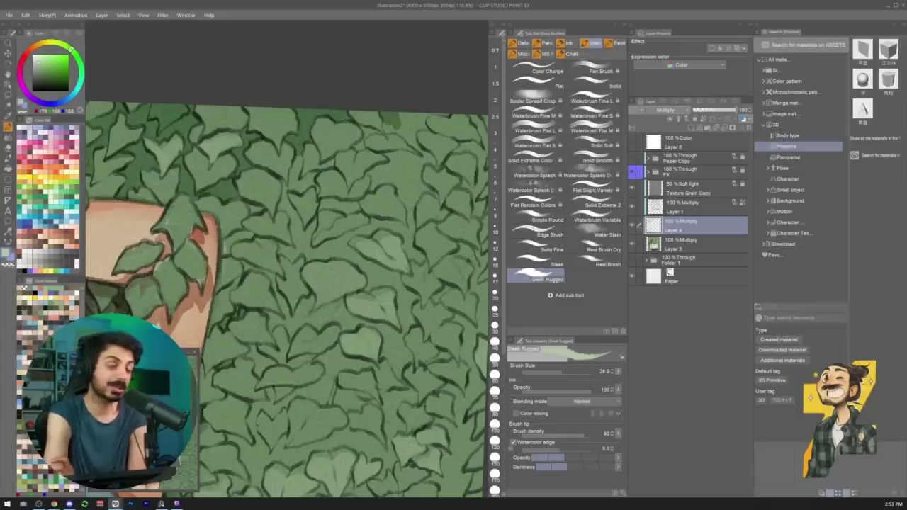
pyautogui.moveTo(295, 161)
pyautogui.mouseDown()
pyautogui.moveTo(291, 189)
pyautogui.moveTo(314, 174)
pyautogui.moveTo(316, 193)
pyautogui.mouseUp()
pyautogui.moveTo(287, 188)
pyautogui.mouseDown()
pyautogui.moveTo(277, 211)
pyautogui.moveTo(253, 211)
pyautogui.moveTo(265, 212)
pyautogui.mouseUp()
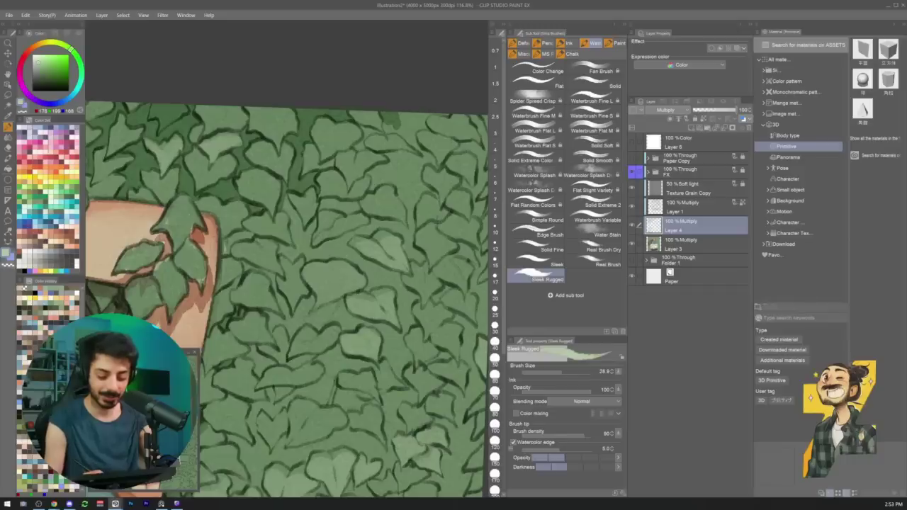
pyautogui.moveTo(223, 251); pyautogui.dragTo(251, 237)
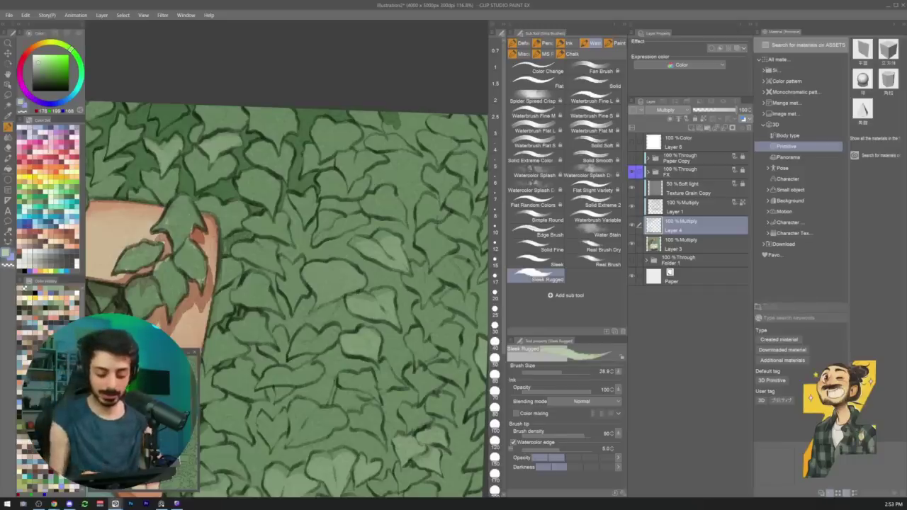
# Paint a dark green shadow into the ivy along the outer edge of the raised arm
pyautogui.moveTo(240, 272)
pyautogui.mouseDown()
pyautogui.moveTo(246, 263)
pyautogui.moveTo(267, 274)
pyautogui.moveTo(218, 296)
pyautogui.moveTo(213, 320)
pyautogui.moveTo(229, 298)
pyautogui.moveTo(231, 310)
pyautogui.moveTo(207, 340)
pyautogui.mouseUp()
pyautogui.moveTo(241, 289); pyautogui.dragTo(250, 229)
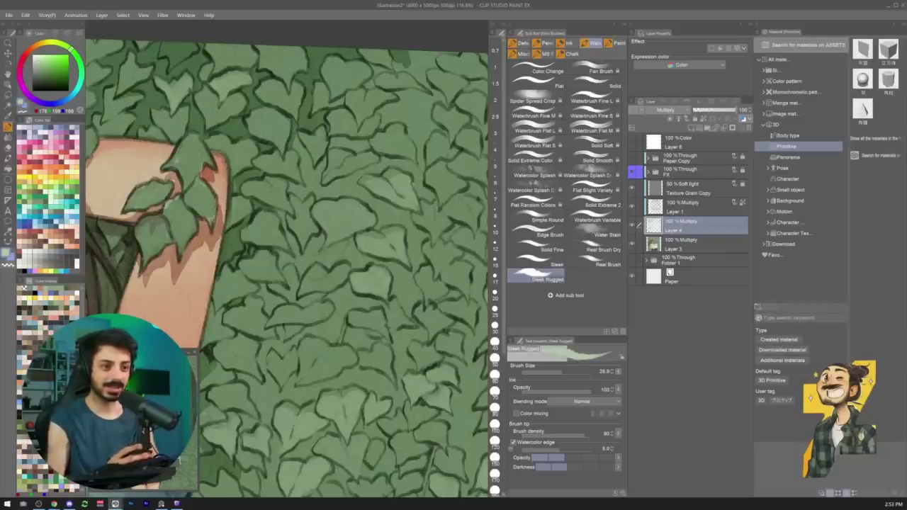
pyautogui.moveTo(204, 282)
pyautogui.mouseDown()
pyautogui.moveTo(216, 201)
pyautogui.moveTo(238, 192)
pyautogui.moveTo(227, 213)
pyautogui.mouseUp()
pyautogui.moveTo(241, 189); pyautogui.dragTo(217, 261)
pyautogui.moveTo(240, 220)
pyautogui.mouseDown()
pyautogui.moveTo(222, 259)
pyautogui.moveTo(237, 248)
pyautogui.mouseUp()
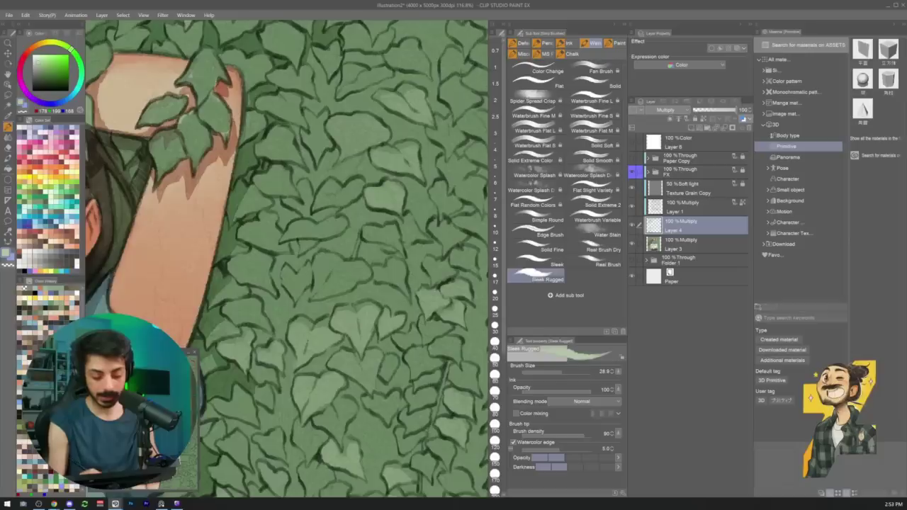
# Darken the small gaps under the ivy leaves just beside the middle of the raised arm
pyautogui.scroll(-5, 274, 215)
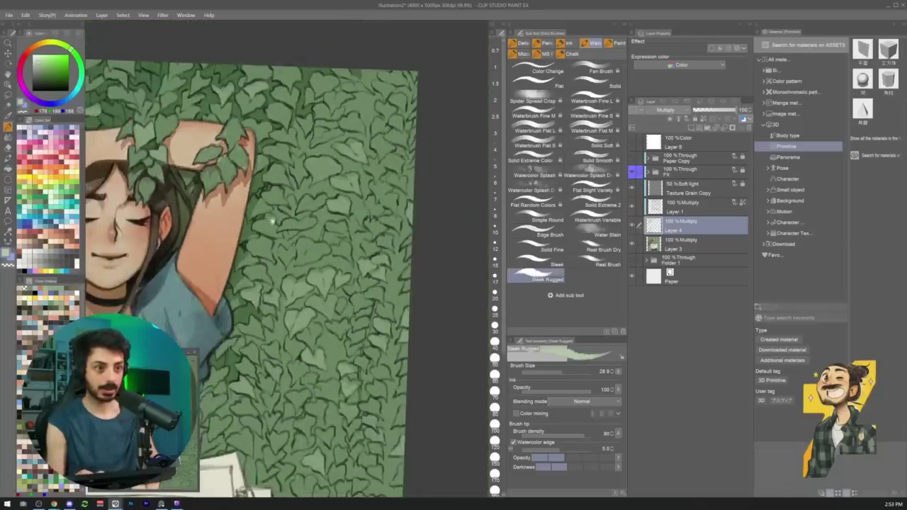
pyautogui.moveTo(274, 214); pyautogui.dragTo(262, 199)
pyautogui.press('r')
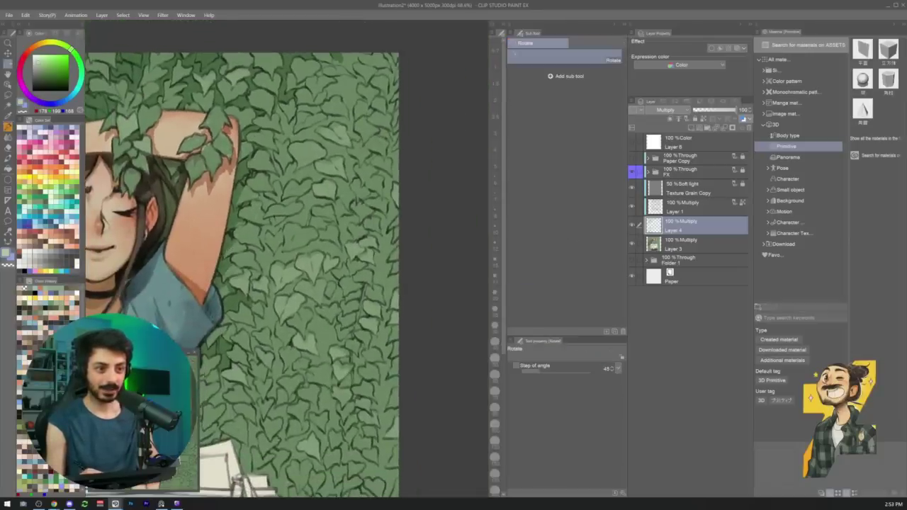
pyautogui.scroll(5, 244, 220)
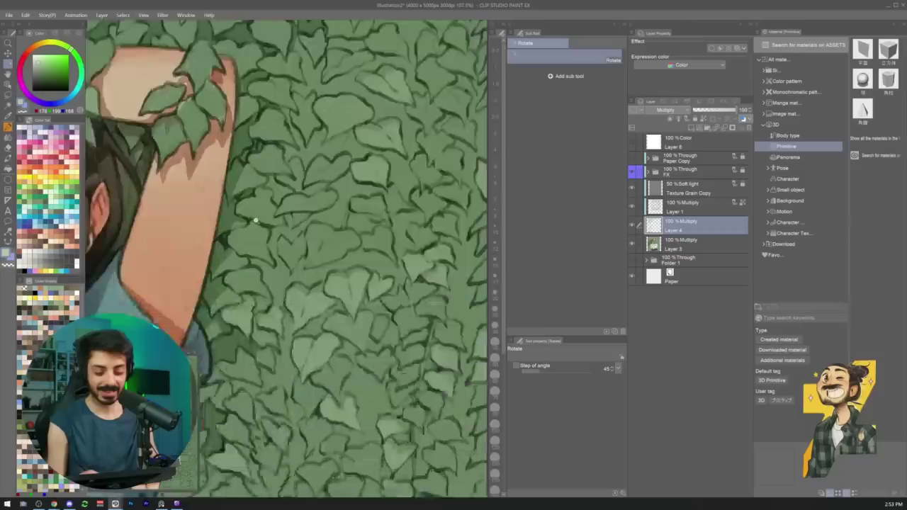
pyautogui.press('b')
pyautogui.moveTo(217, 214)
pyautogui.mouseDown()
pyautogui.moveTo(240, 219)
pyautogui.moveTo(242, 235)
pyautogui.mouseUp()
pyautogui.moveTo(247, 166)
pyautogui.mouseDown()
pyautogui.moveTo(244, 183)
pyautogui.moveTo(257, 183)
pyautogui.moveTo(259, 206)
pyautogui.moveTo(286, 190)
pyautogui.moveTo(263, 225)
pyautogui.moveTo(265, 172)
pyautogui.mouseUp()
pyautogui.moveTo(266, 164); pyautogui.dragTo(280, 178)
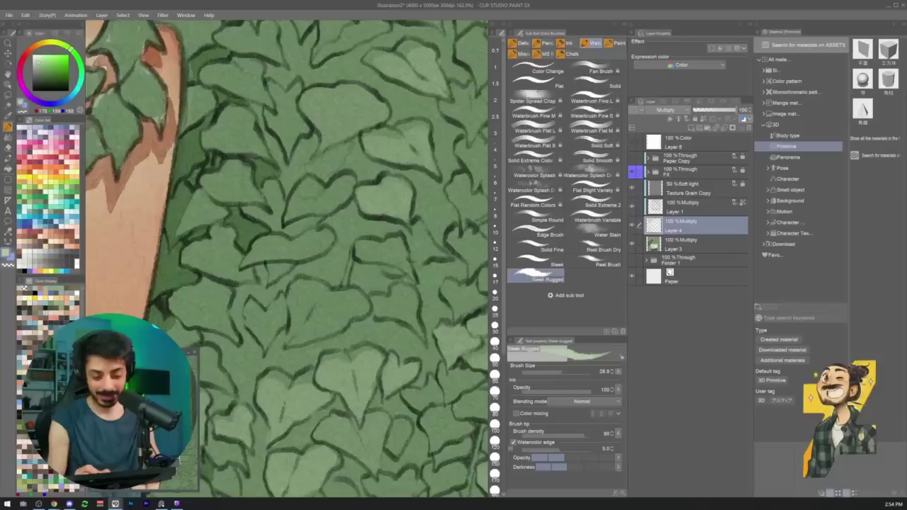
# Darken the broad gap beneath the large ivy leaf beside the raised arm, extending the shadow outward under the neighboring light leaves
pyautogui.moveTo(246, 104)
pyautogui.mouseDown()
pyautogui.moveTo(262, 111)
pyautogui.moveTo(273, 141)
pyautogui.mouseUp()
pyautogui.moveTo(268, 139); pyautogui.dragTo(282, 157)
pyautogui.moveTo(276, 161); pyautogui.dragTo(289, 200)
pyautogui.moveTo(292, 173)
pyautogui.mouseDown()
pyautogui.moveTo(292, 185)
pyautogui.moveTo(301, 140)
pyautogui.moveTo(320, 131)
pyautogui.moveTo(302, 165)
pyautogui.moveTo(367, 139)
pyautogui.mouseUp()
pyautogui.moveTo(332, 164)
pyautogui.mouseDown()
pyautogui.moveTo(363, 149)
pyautogui.moveTo(330, 174)
pyautogui.moveTo(319, 172)
pyautogui.mouseUp()
pyautogui.moveTo(299, 175)
pyautogui.mouseDown()
pyautogui.moveTo(309, 168)
pyautogui.moveTo(293, 188)
pyautogui.mouseUp()
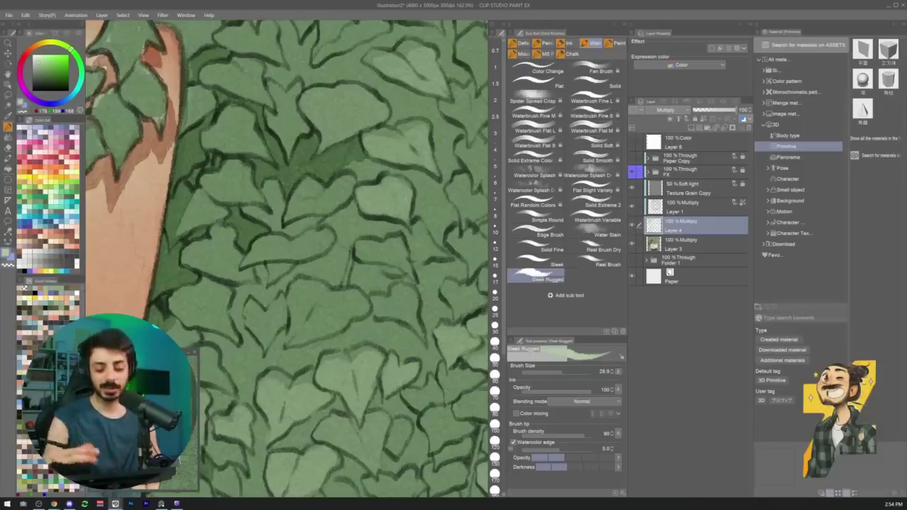
pyautogui.moveTo(343, 171)
pyautogui.mouseDown()
pyautogui.moveTo(365, 162)
pyautogui.moveTo(365, 180)
pyautogui.moveTo(385, 167)
pyautogui.mouseUp()
pyautogui.moveTo(360, 170)
pyautogui.mouseDown()
pyautogui.moveTo(377, 158)
pyautogui.moveTo(397, 166)
pyautogui.mouseUp()
pyautogui.moveTo(390, 179); pyautogui.dragTo(405, 170)
pyautogui.moveTo(335, 189); pyautogui.dragTo(334, 149)
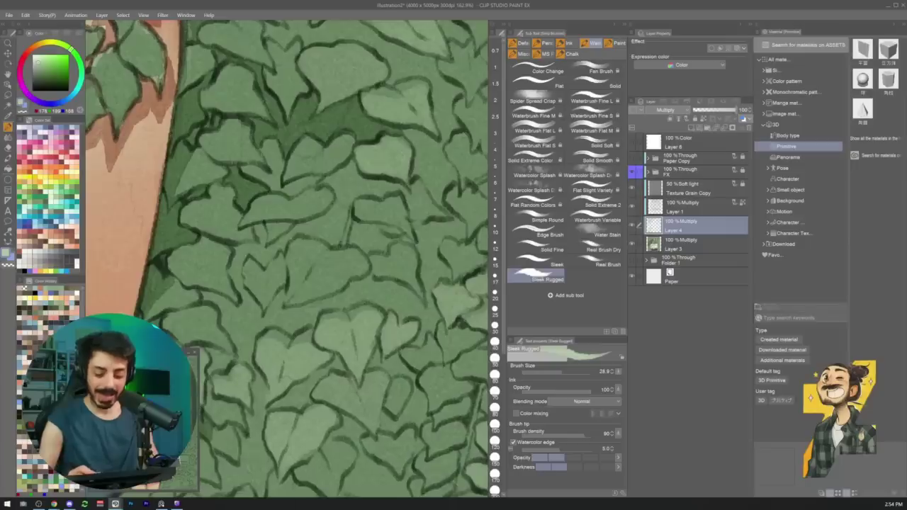
# Darken the gaps around the wide ivy leaf beneath that shadow and between the leaves close to the arm
pyautogui.moveTo(272, 188); pyautogui.dragTo(281, 177)
pyautogui.moveTo(273, 191); pyautogui.dragTo(322, 174)
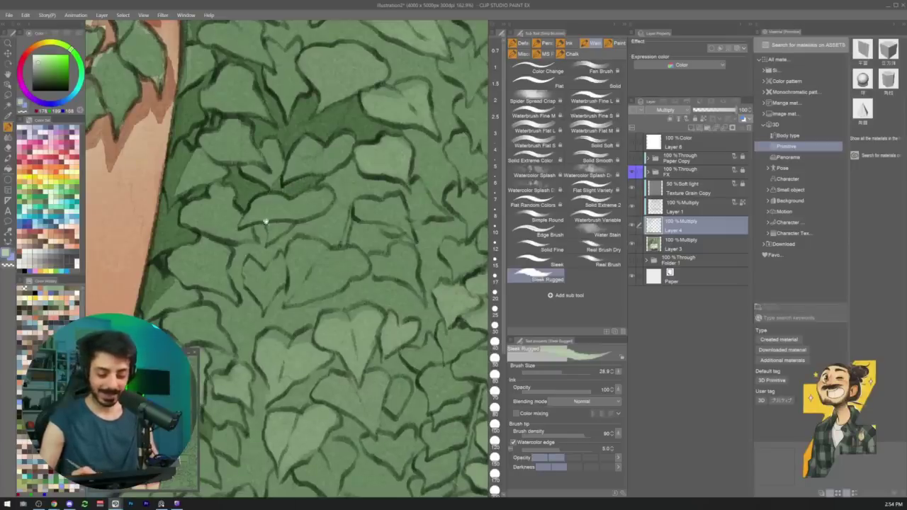
pyautogui.moveTo(266, 222); pyautogui.dragTo(272, 196)
pyautogui.moveTo(273, 194); pyautogui.dragTo(272, 216)
pyautogui.moveTo(272, 196); pyautogui.dragTo(277, 219)
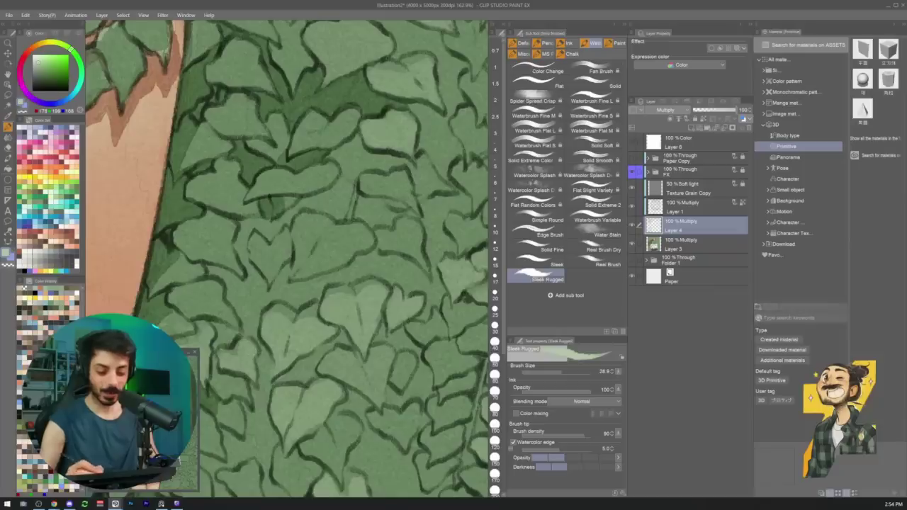
pyautogui.moveTo(248, 141)
pyautogui.mouseDown()
pyautogui.moveTo(265, 154)
pyautogui.moveTo(273, 143)
pyautogui.mouseUp()
pyautogui.moveTo(248, 139)
pyautogui.mouseDown()
pyautogui.moveTo(267, 142)
pyautogui.moveTo(279, 161)
pyautogui.moveTo(288, 139)
pyautogui.moveTo(276, 116)
pyautogui.moveTo(280, 127)
pyautogui.mouseUp()
pyautogui.moveTo(271, 133); pyautogui.dragTo(288, 115)
pyautogui.moveTo(287, 146)
pyautogui.mouseDown()
pyautogui.moveTo(292, 136)
pyautogui.moveTo(324, 205)
pyautogui.moveTo(321, 222)
pyautogui.mouseUp()
pyautogui.scroll(-5, 348, 141)
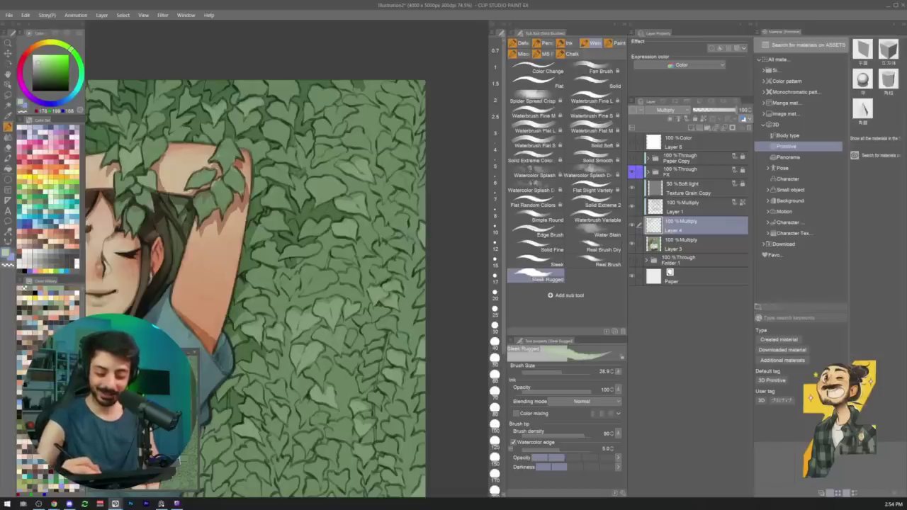
# Darken the gaps between the ivy leaves diagonally outward from the raised elbow on a tilted canvas
pyautogui.moveTo(297, 144); pyautogui.dragTo(304, 172)
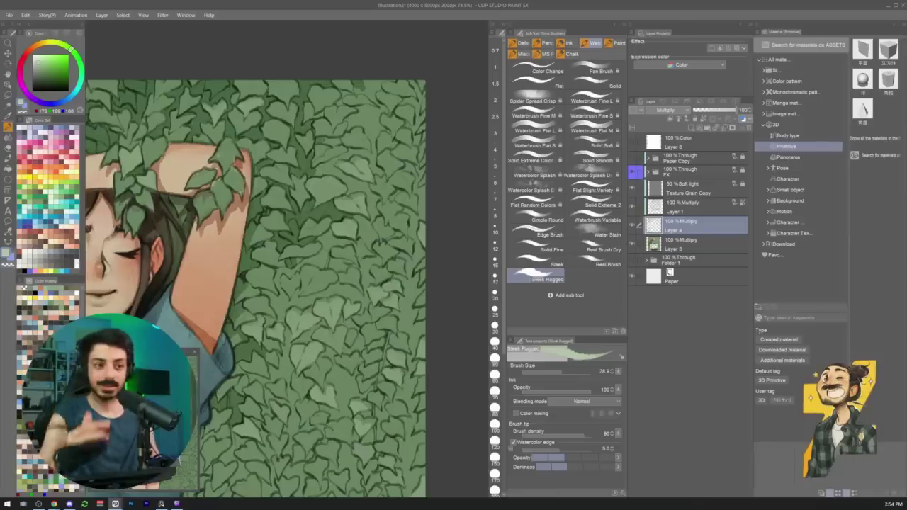
pyautogui.scroll(3, 320, 161)
pyautogui.press('r')
pyautogui.moveTo(321, 162); pyautogui.dragTo(284, 319)
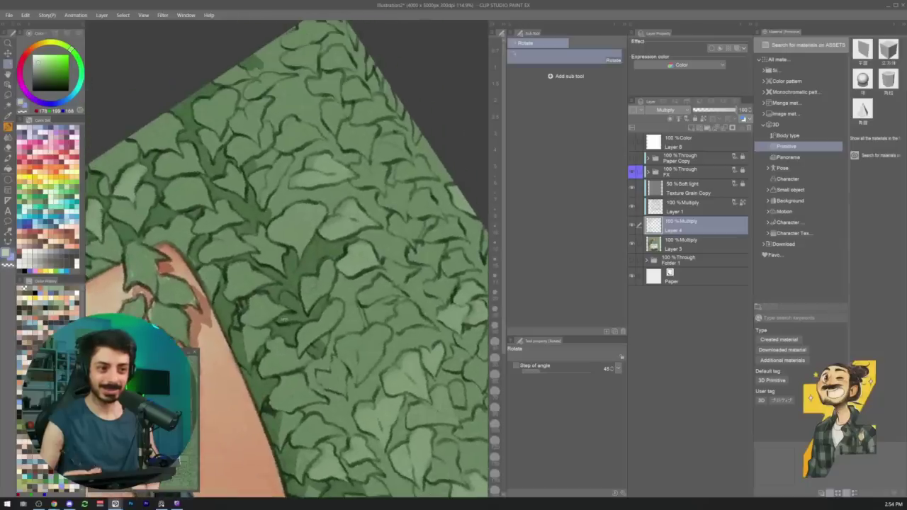
pyautogui.moveTo(284, 230); pyautogui.dragTo(321, 198)
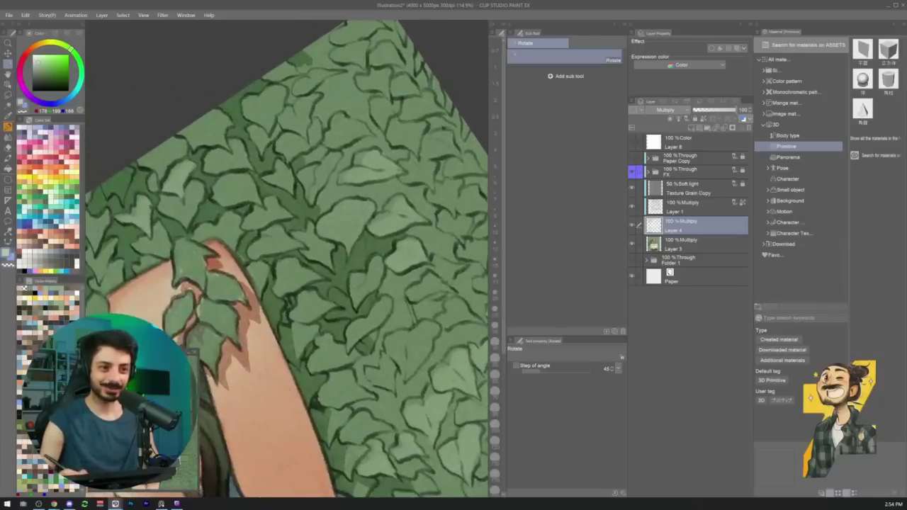
pyautogui.press('b')
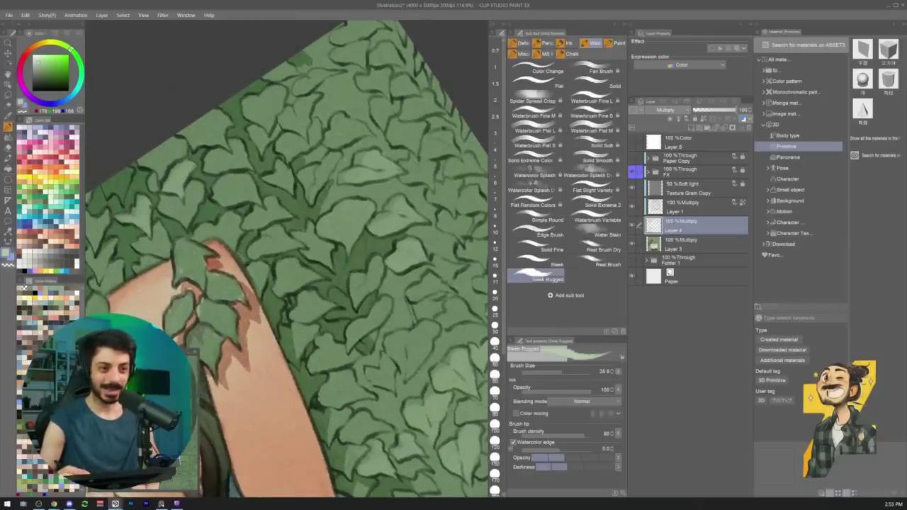
pyautogui.moveTo(329, 179)
pyautogui.mouseDown()
pyautogui.moveTo(341, 166)
pyautogui.moveTo(307, 157)
pyautogui.moveTo(324, 146)
pyautogui.moveTo(315, 173)
pyautogui.moveTo(323, 191)
pyautogui.moveTo(310, 163)
pyautogui.moveTo(345, 149)
pyautogui.mouseUp()
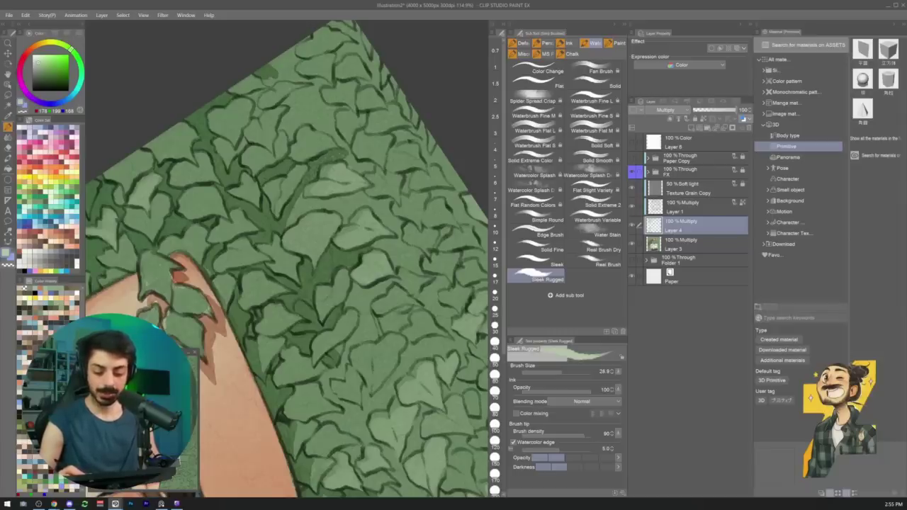
# Paint a broad dark gap between the ivy leaves near the illustration's upper-right corner
pyautogui.press('r')
pyautogui.moveTo(342, 261)
pyautogui.mouseDown()
pyautogui.moveTo(310, 281)
pyautogui.moveTo(284, 279)
pyautogui.mouseUp()
pyautogui.moveTo(290, 179)
pyautogui.mouseDown()
pyautogui.moveTo(337, 192)
pyautogui.moveTo(355, 177)
pyautogui.moveTo(356, 227)
pyautogui.moveTo(329, 267)
pyautogui.moveTo(333, 253)
pyautogui.mouseUp()
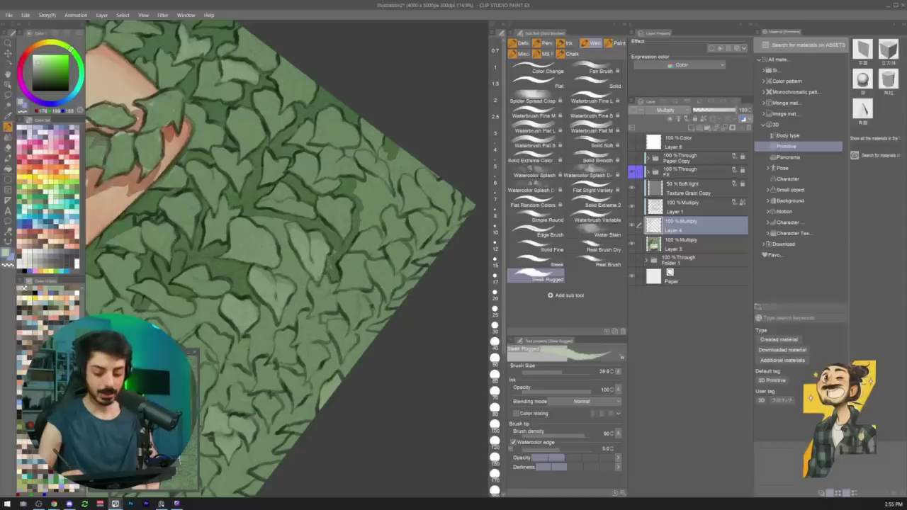
pyautogui.moveTo(360, 217)
pyautogui.mouseDown()
pyautogui.moveTo(365, 210)
pyautogui.moveTo(378, 228)
pyautogui.moveTo(358, 179)
pyautogui.mouseUp()
pyautogui.moveTo(371, 198); pyautogui.dragTo(363, 171)
pyautogui.moveTo(386, 190)
pyautogui.mouseDown()
pyautogui.moveTo(373, 176)
pyautogui.moveTo(393, 203)
pyautogui.moveTo(353, 200)
pyautogui.moveTo(343, 211)
pyautogui.mouseUp()
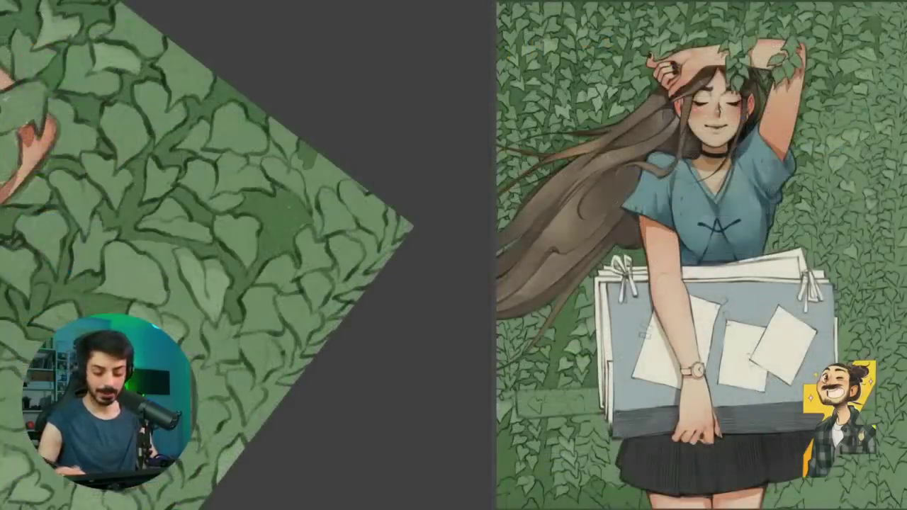
# Deepen the shadows between the leaves surrounding the broad dark gap near the illustration's upper-right corner
pyautogui.moveTo(312, 174); pyautogui.dragTo(275, 193)
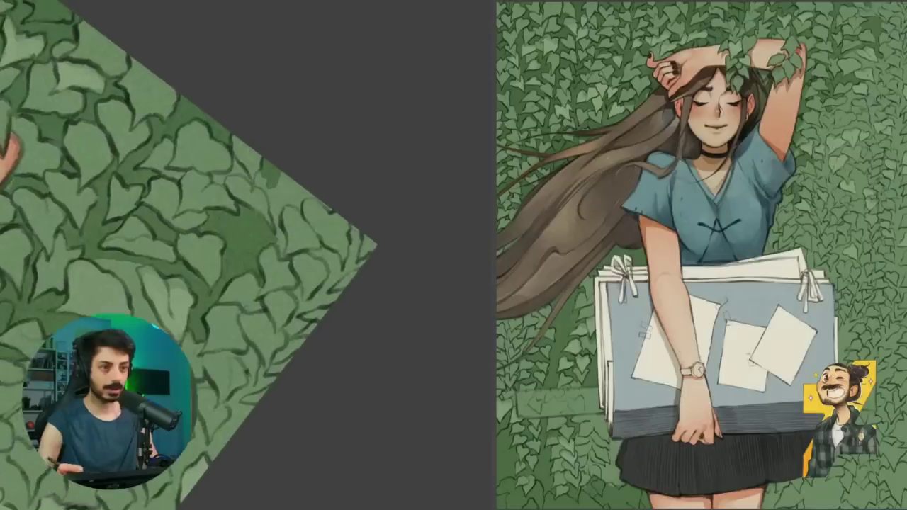
pyautogui.moveTo(243, 295); pyautogui.dragTo(274, 319)
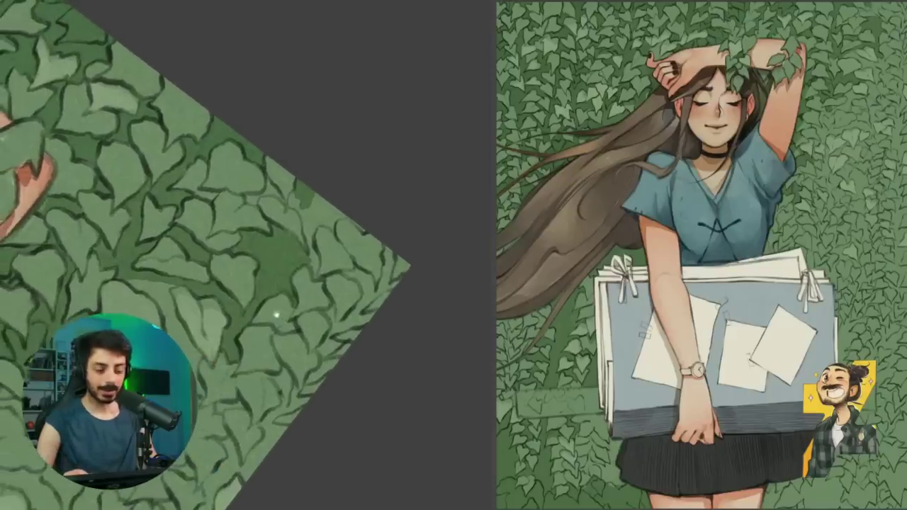
pyautogui.moveTo(317, 269)
pyautogui.mouseDown()
pyautogui.moveTo(291, 200)
pyautogui.moveTo(305, 236)
pyautogui.moveTo(313, 213)
pyautogui.moveTo(328, 225)
pyautogui.moveTo(350, 219)
pyautogui.moveTo(361, 229)
pyautogui.moveTo(314, 210)
pyautogui.moveTo(322, 236)
pyautogui.moveTo(283, 170)
pyautogui.mouseUp()
pyautogui.moveTo(269, 224); pyautogui.dragTo(277, 229)
pyautogui.moveTo(195, 236)
pyautogui.mouseDown()
pyautogui.moveTo(214, 245)
pyautogui.moveTo(201, 266)
pyautogui.moveTo(211, 271)
pyautogui.mouseUp()
pyautogui.scroll(-5, 249, 255)
pyautogui.moveTo(321, 208); pyautogui.dragTo(288, 173)
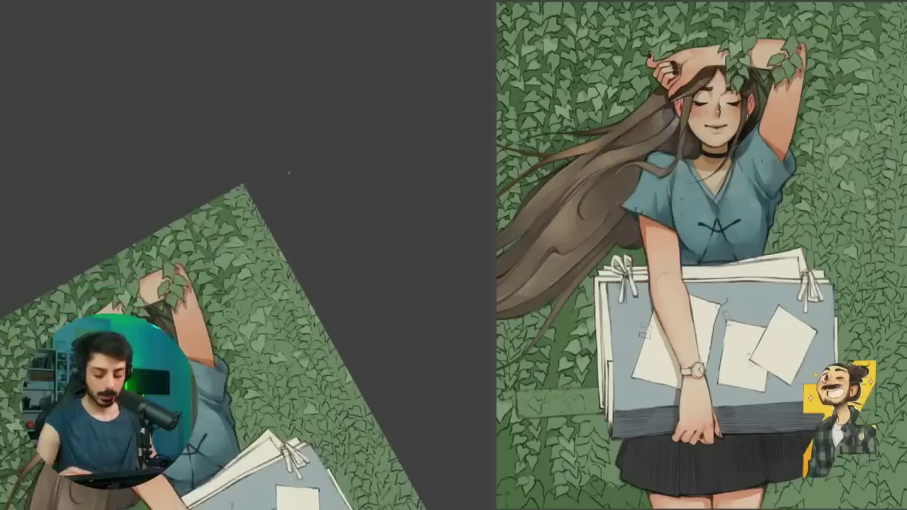
# Reset the canvas rotation and darken the narrow gaps between the ivy leaves along the upper part of the illustration's right edge
pyautogui.press('Escape')
pyautogui.scroll(4, 289, 193)
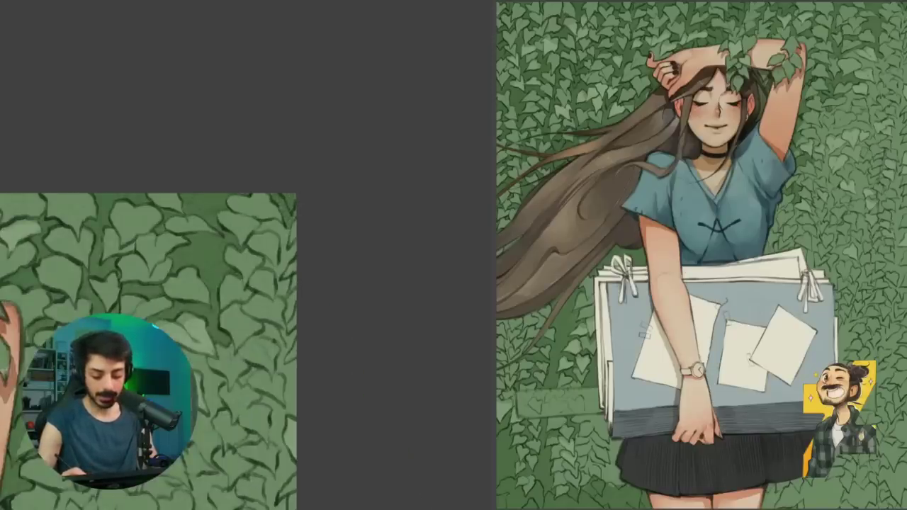
pyautogui.moveTo(293, 228)
pyautogui.mouseDown()
pyautogui.moveTo(283, 241)
pyautogui.moveTo(290, 260)
pyautogui.mouseUp()
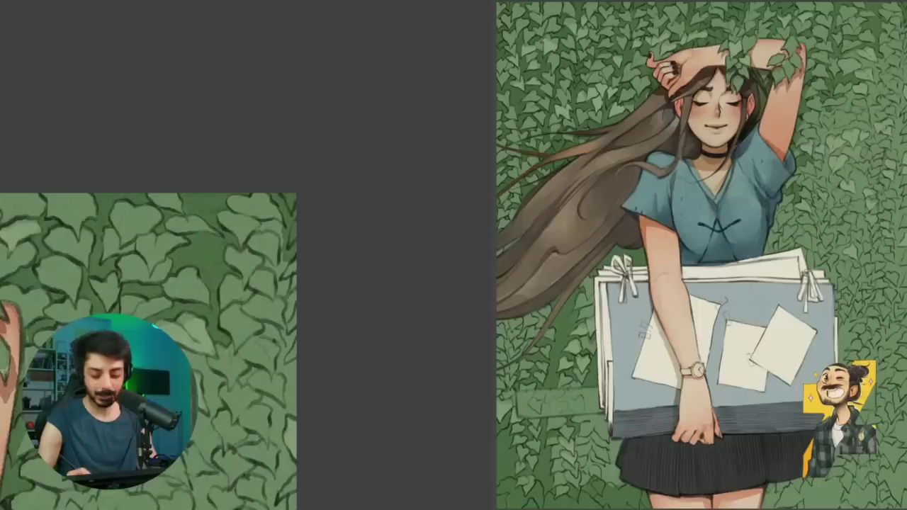
pyautogui.moveTo(254, 231)
pyautogui.mouseDown()
pyautogui.moveTo(266, 221)
pyautogui.moveTo(283, 237)
pyautogui.moveTo(281, 275)
pyautogui.moveTo(268, 269)
pyautogui.moveTo(283, 295)
pyautogui.moveTo(288, 282)
pyautogui.moveTo(286, 324)
pyautogui.mouseUp()
pyautogui.moveTo(295, 299); pyautogui.dragTo(285, 337)
pyautogui.moveTo(297, 314)
pyautogui.mouseDown()
pyautogui.moveTo(293, 334)
pyautogui.moveTo(292, 277)
pyautogui.mouseUp()
pyautogui.moveTo(286, 283)
pyautogui.mouseDown()
pyautogui.moveTo(283, 291)
pyautogui.moveTo(266, 274)
pyautogui.moveTo(254, 291)
pyautogui.moveTo(279, 288)
pyautogui.mouseUp()
pyautogui.moveTo(275, 284); pyautogui.dragTo(278, 292)
pyautogui.moveTo(281, 291); pyautogui.dragTo(278, 322)
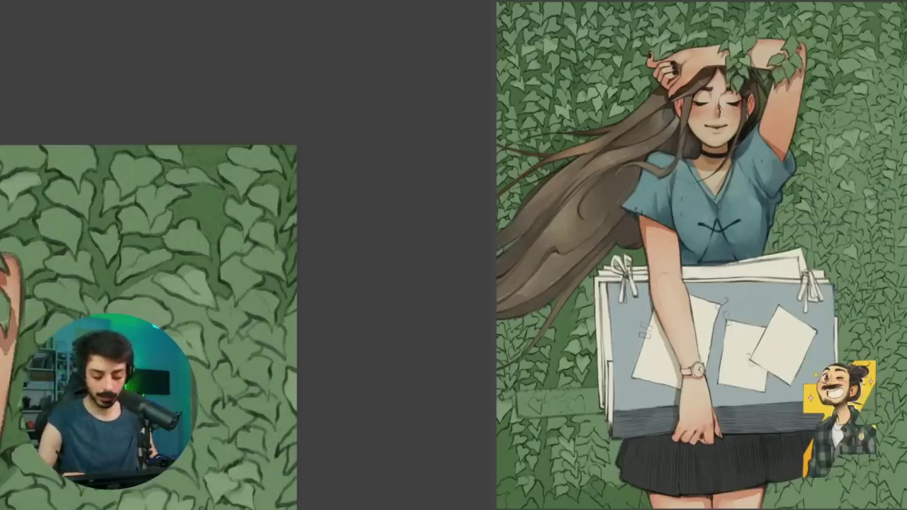
# Extend the dark green column between the leaves down the illustration's right edge, level with the raised arm
pyautogui.moveTo(293, 320); pyautogui.dragTo(284, 335)
pyautogui.moveTo(287, 336); pyautogui.dragTo(295, 339)
pyautogui.moveTo(294, 306); pyautogui.dragTo(286, 326)
pyautogui.moveTo(297, 296)
pyautogui.mouseDown()
pyautogui.moveTo(295, 330)
pyautogui.moveTo(288, 170)
pyautogui.moveTo(280, 202)
pyautogui.mouseUp()
pyautogui.moveTo(288, 185)
pyautogui.mouseDown()
pyautogui.moveTo(288, 205)
pyautogui.moveTo(263, 199)
pyautogui.moveTo(278, 206)
pyautogui.moveTo(286, 182)
pyautogui.moveTo(268, 208)
pyautogui.moveTo(276, 182)
pyautogui.moveTo(278, 237)
pyautogui.moveTo(290, 233)
pyautogui.moveTo(277, 250)
pyautogui.mouseUp()
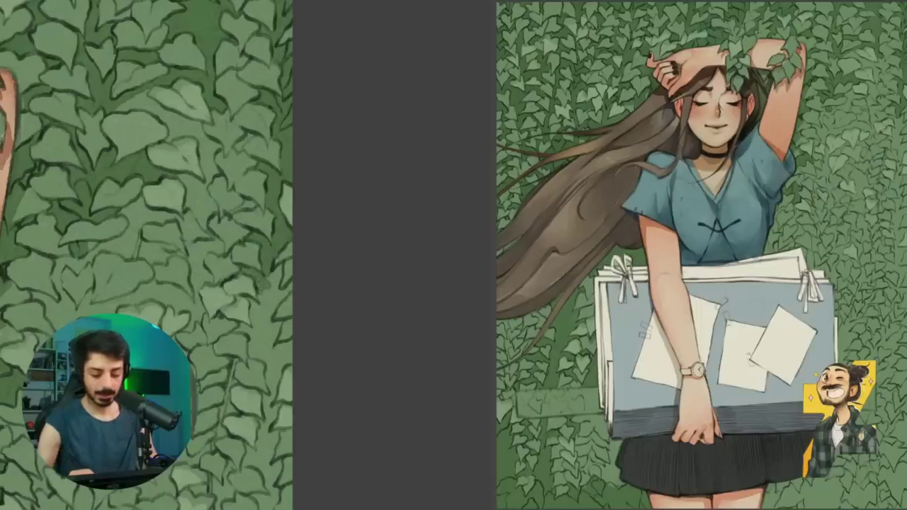
pyautogui.moveTo(269, 302)
pyautogui.mouseDown()
pyautogui.moveTo(279, 268)
pyautogui.moveTo(289, 289)
pyautogui.moveTo(265, 323)
pyautogui.moveTo(272, 317)
pyautogui.moveTo(260, 328)
pyautogui.moveTo(248, 305)
pyautogui.moveTo(263, 336)
pyautogui.moveTo(234, 334)
pyautogui.mouseUp()
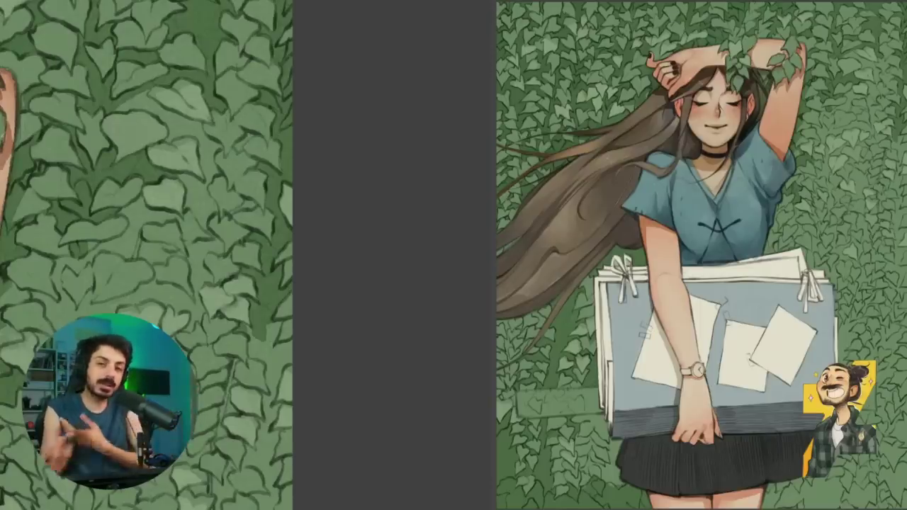
# Continue the dark vertical shadow between the ivy leaves down the right edge toward the height of the portfolio's top
pyautogui.moveTo(274, 283); pyautogui.dragTo(279, 166)
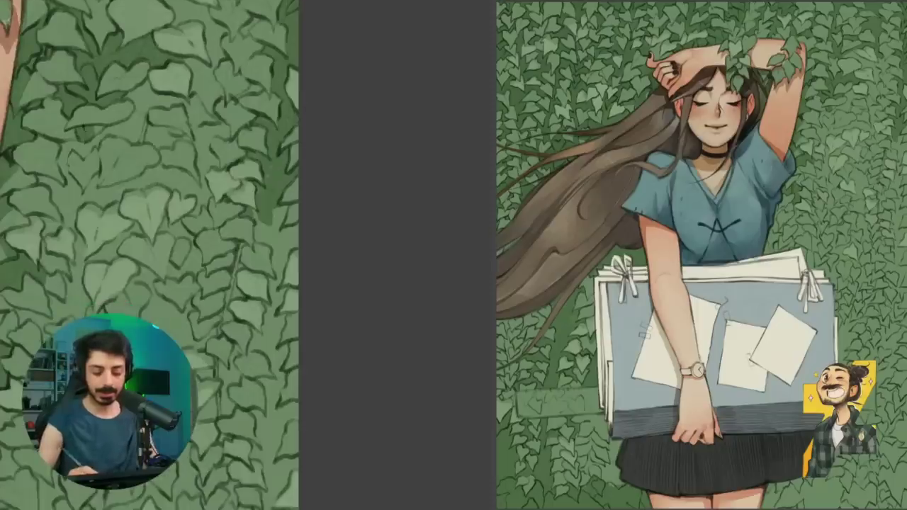
pyautogui.moveTo(252, 212)
pyautogui.mouseDown()
pyautogui.moveTo(257, 243)
pyautogui.moveTo(282, 211)
pyautogui.moveTo(280, 281)
pyautogui.moveTo(315, 165)
pyautogui.mouseUp()
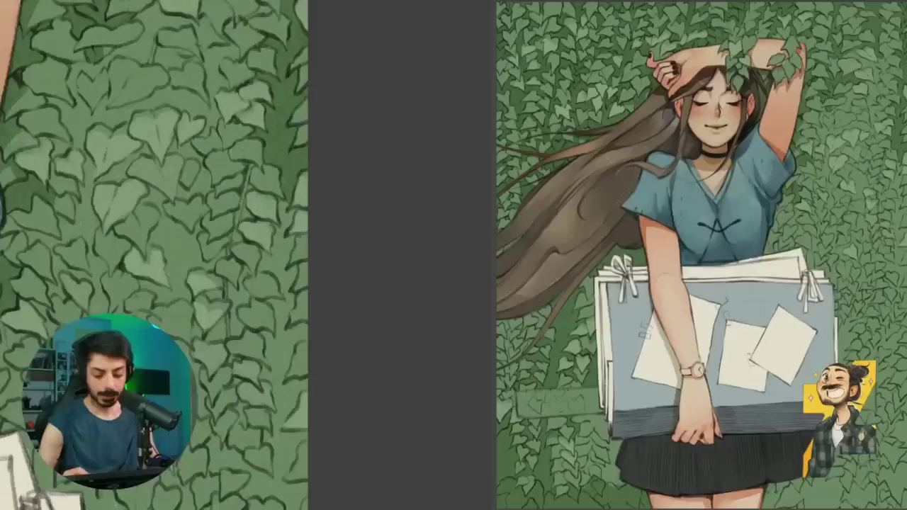
pyautogui.moveTo(281, 203)
pyautogui.mouseDown()
pyautogui.moveTo(283, 225)
pyautogui.moveTo(295, 209)
pyautogui.moveTo(275, 226)
pyautogui.moveTo(282, 240)
pyautogui.moveTo(271, 256)
pyautogui.mouseUp()
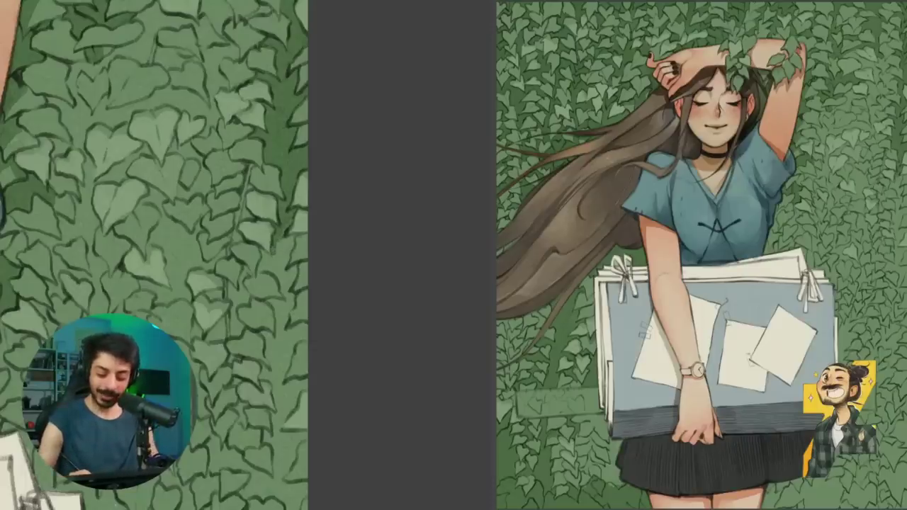
pyautogui.moveTo(263, 249)
pyautogui.mouseDown()
pyautogui.moveTo(264, 268)
pyautogui.moveTo(290, 241)
pyautogui.moveTo(275, 277)
pyautogui.mouseUp()
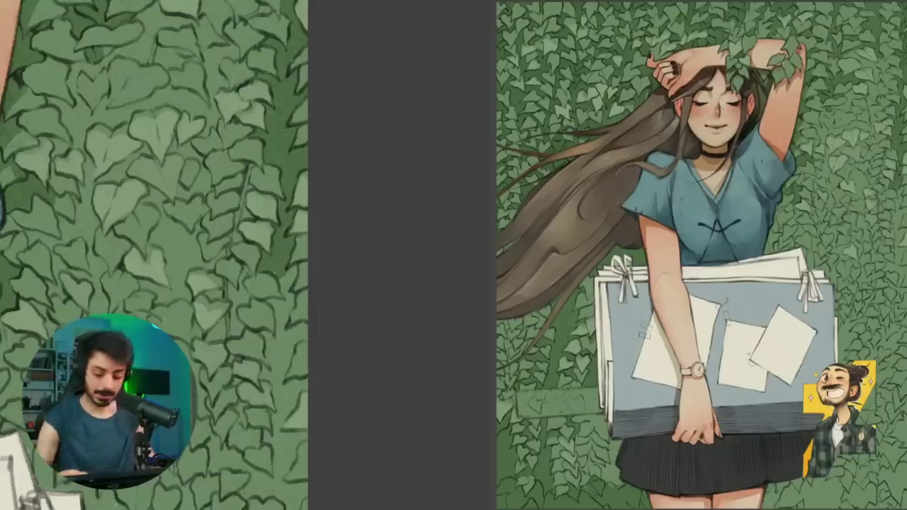
pyautogui.moveTo(280, 280)
pyautogui.mouseDown()
pyautogui.moveTo(295, 270)
pyautogui.moveTo(287, 240)
pyautogui.moveTo(269, 258)
pyautogui.moveTo(289, 252)
pyautogui.moveTo(274, 292)
pyautogui.moveTo(278, 277)
pyautogui.moveTo(267, 299)
pyautogui.moveTo(258, 293)
pyautogui.moveTo(261, 316)
pyautogui.moveTo(273, 319)
pyautogui.mouseUp()
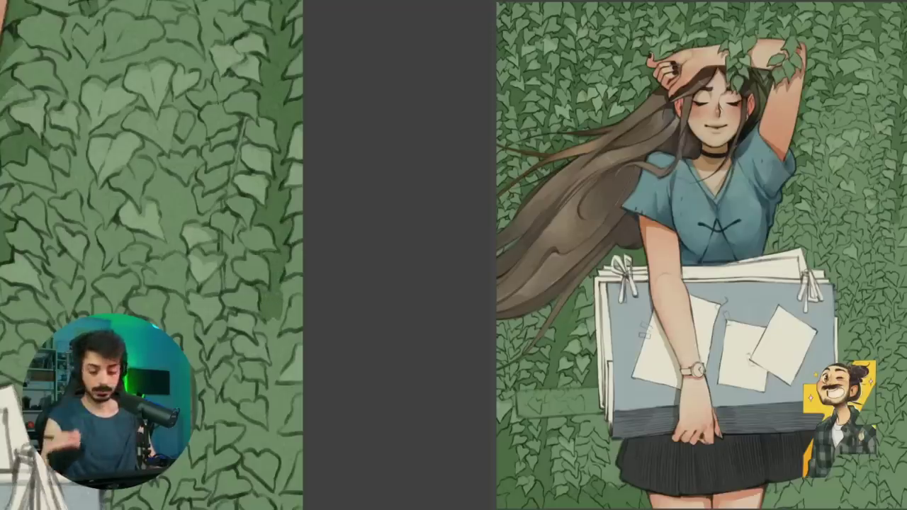
pyautogui.moveTo(302, 186); pyautogui.dragTo(290, 205)
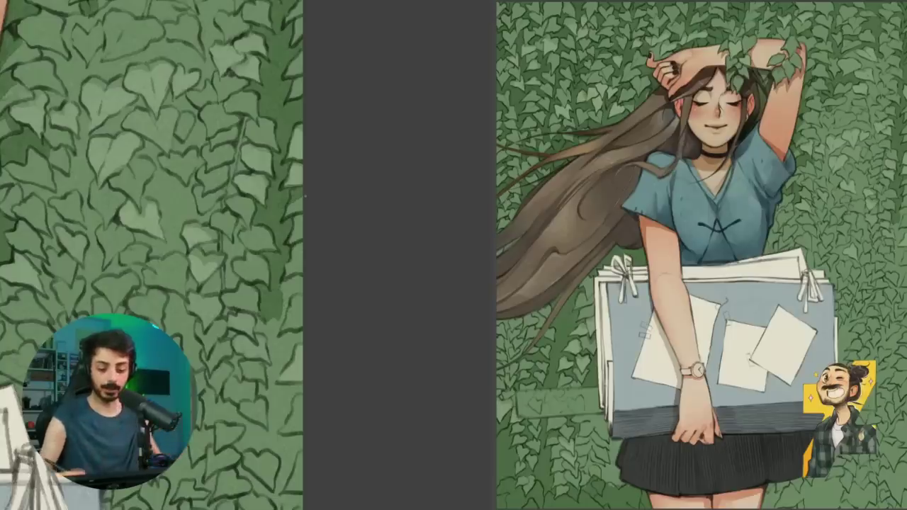
# Extend the dark green shadow between the ivy leaves down the illustration's right edge to the height of the portfolio's top
pyautogui.scroll(-1, 318, 224)
pyautogui.moveTo(318, 224); pyautogui.dragTo(309, 143)
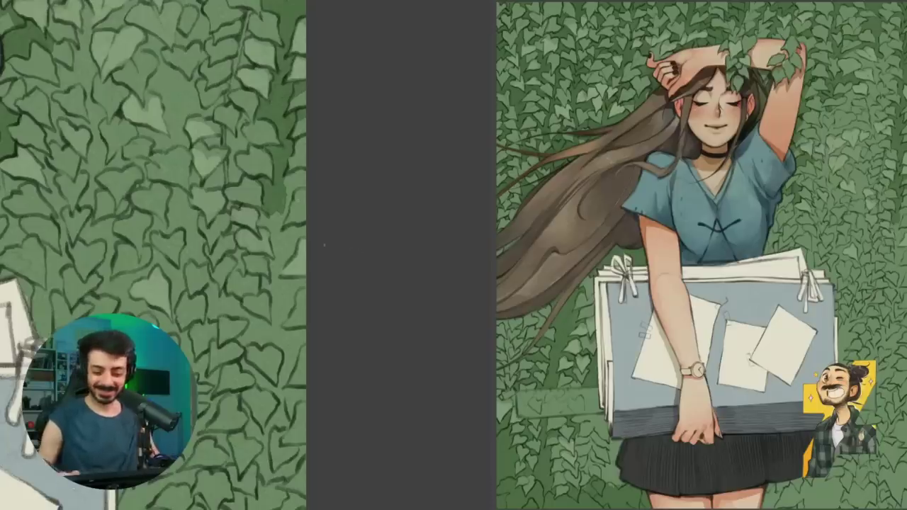
pyautogui.moveTo(266, 221); pyautogui.dragTo(289, 208)
pyautogui.moveTo(293, 156)
pyautogui.mouseDown()
pyautogui.moveTo(285, 186)
pyautogui.moveTo(300, 185)
pyautogui.moveTo(282, 205)
pyautogui.mouseUp()
pyautogui.moveTo(267, 245)
pyautogui.mouseDown()
pyautogui.moveTo(272, 200)
pyautogui.moveTo(273, 209)
pyautogui.moveTo(303, 189)
pyautogui.moveTo(288, 209)
pyautogui.moveTo(280, 181)
pyautogui.moveTo(289, 174)
pyautogui.moveTo(289, 187)
pyautogui.moveTo(306, 171)
pyautogui.moveTo(295, 195)
pyautogui.moveTo(283, 192)
pyautogui.moveTo(287, 210)
pyautogui.moveTo(275, 210)
pyautogui.moveTo(289, 221)
pyautogui.moveTo(283, 197)
pyautogui.moveTo(300, 175)
pyautogui.moveTo(300, 200)
pyautogui.moveTo(284, 224)
pyautogui.moveTo(279, 197)
pyautogui.moveTo(288, 206)
pyautogui.moveTo(280, 232)
pyautogui.moveTo(311, 228)
pyautogui.moveTo(306, 248)
pyautogui.mouseUp()
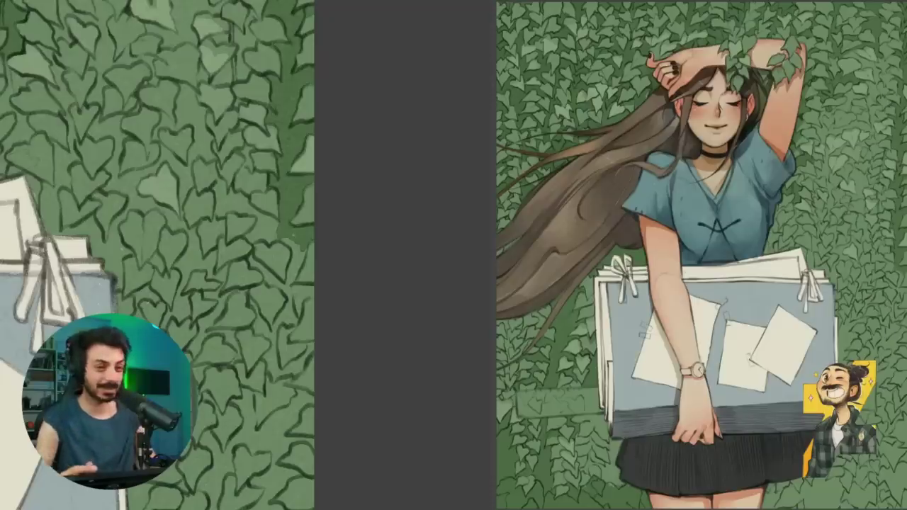
pyautogui.moveTo(247, 240)
pyautogui.mouseDown()
pyautogui.moveTo(258, 233)
pyautogui.moveTo(271, 240)
pyautogui.moveTo(258, 220)
pyautogui.moveTo(277, 220)
pyautogui.moveTo(295, 250)
pyautogui.moveTo(287, 290)
pyautogui.mouseUp()
pyautogui.moveTo(305, 251)
pyautogui.mouseDown()
pyautogui.moveTo(293, 285)
pyautogui.moveTo(312, 217)
pyautogui.mouseUp()
# Rotate the canvas and darken the gaps around the heart-shaped leaf at the right edge, near the portfolio's upper-right corner
pyautogui.moveTo(353, 276); pyautogui.dragTo(305, 316)
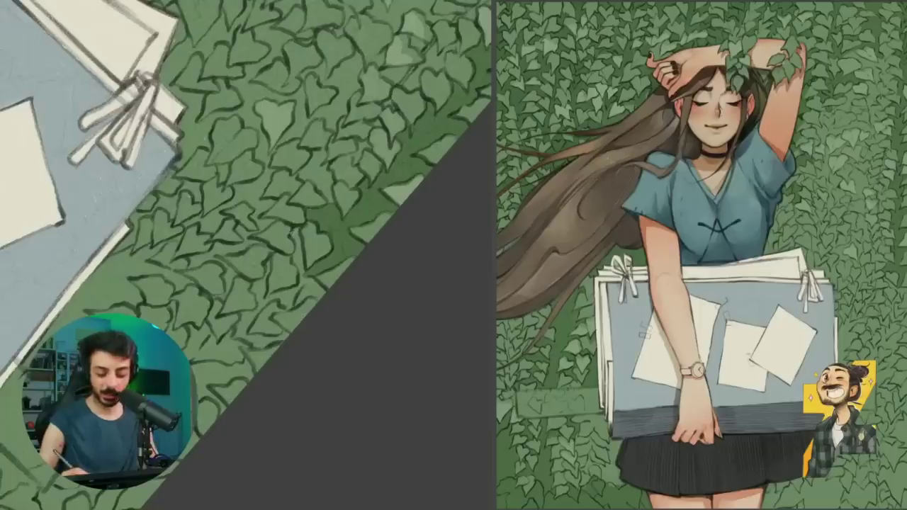
pyautogui.moveTo(292, 228); pyautogui.dragTo(298, 242)
pyautogui.moveTo(296, 250); pyautogui.dragTo(301, 287)
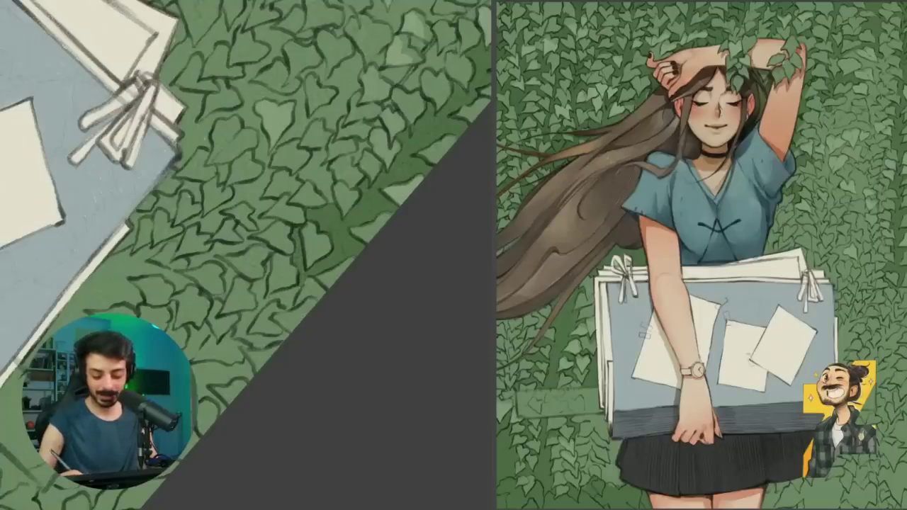
pyautogui.moveTo(236, 409); pyautogui.dragTo(358, 351)
pyautogui.moveTo(279, 229)
pyautogui.mouseDown()
pyautogui.moveTo(304, 228)
pyautogui.moveTo(294, 258)
pyautogui.moveTo(310, 193)
pyautogui.moveTo(272, 238)
pyautogui.moveTo(282, 229)
pyautogui.mouseUp()
pyautogui.moveTo(292, 219)
pyautogui.mouseDown()
pyautogui.moveTo(285, 230)
pyautogui.moveTo(294, 181)
pyautogui.moveTo(253, 185)
pyautogui.moveTo(258, 206)
pyautogui.moveTo(274, 214)
pyautogui.mouseUp()
pyautogui.moveTo(274, 205)
pyautogui.mouseDown()
pyautogui.moveTo(277, 214)
pyautogui.moveTo(292, 203)
pyautogui.mouseUp()
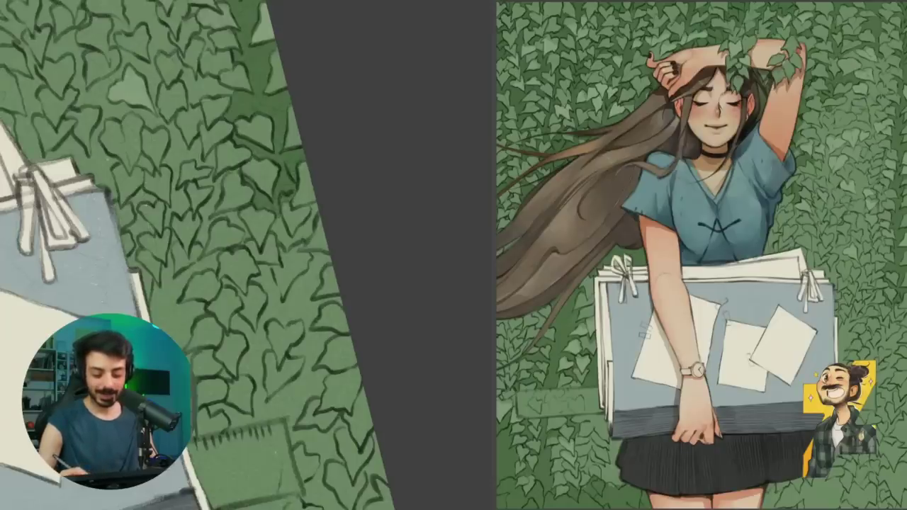
# Fill the small gaps under the right-edge leaves beside the portfolio's upper-right corner with dark green and straighten the canvas
pyautogui.moveTo(278, 219); pyautogui.dragTo(272, 236)
pyautogui.moveTo(281, 221)
pyautogui.mouseDown()
pyautogui.moveTo(275, 238)
pyautogui.moveTo(287, 242)
pyautogui.mouseUp()
pyautogui.moveTo(288, 237)
pyautogui.mouseDown()
pyautogui.moveTo(291, 251)
pyautogui.moveTo(302, 229)
pyautogui.mouseUp()
pyautogui.moveTo(299, 239); pyautogui.dragTo(311, 222)
pyautogui.moveTo(307, 236)
pyautogui.mouseDown()
pyautogui.moveTo(313, 219)
pyautogui.moveTo(310, 241)
pyautogui.mouseUp()
pyautogui.moveTo(312, 218); pyautogui.dragTo(316, 200)
pyautogui.moveTo(313, 233); pyautogui.dragTo(321, 219)
pyautogui.scroll(-3, 307, 249)
pyautogui.press('Escape')
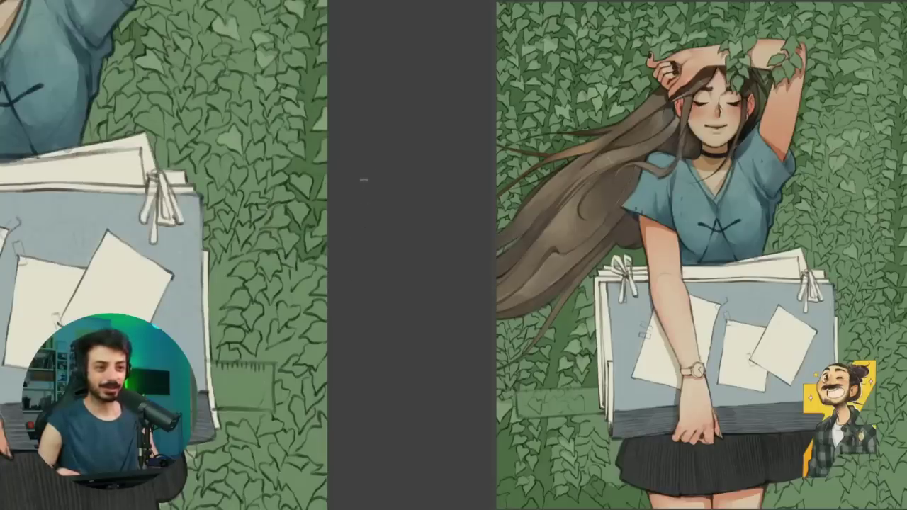
# Paint dark green gaps around the pale leaf above the portfolio's upper-right clip
pyautogui.moveTo(324, 244); pyautogui.dragTo(346, 281)
pyautogui.scroll(4, 282, 211)
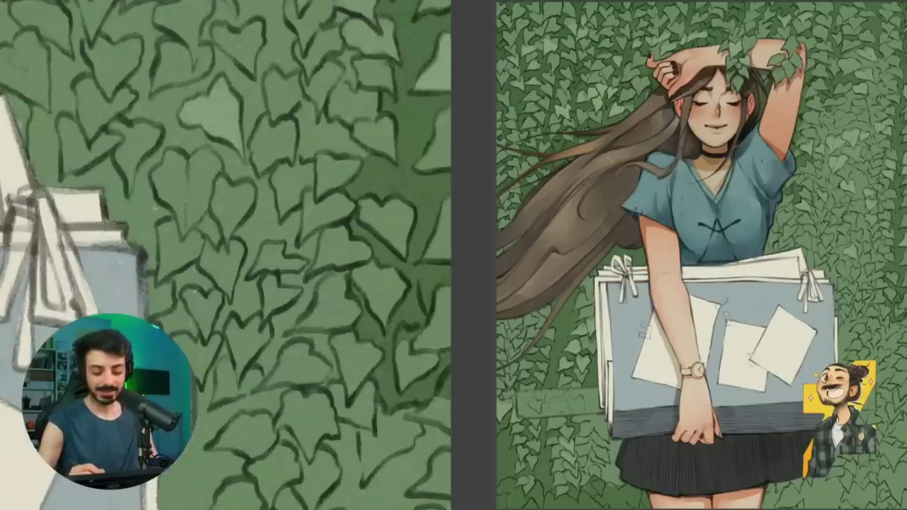
pyautogui.moveTo(228, 159)
pyautogui.mouseDown()
pyautogui.moveTo(232, 152)
pyautogui.moveTo(241, 178)
pyautogui.moveTo(246, 104)
pyautogui.moveTo(259, 103)
pyautogui.mouseUp()
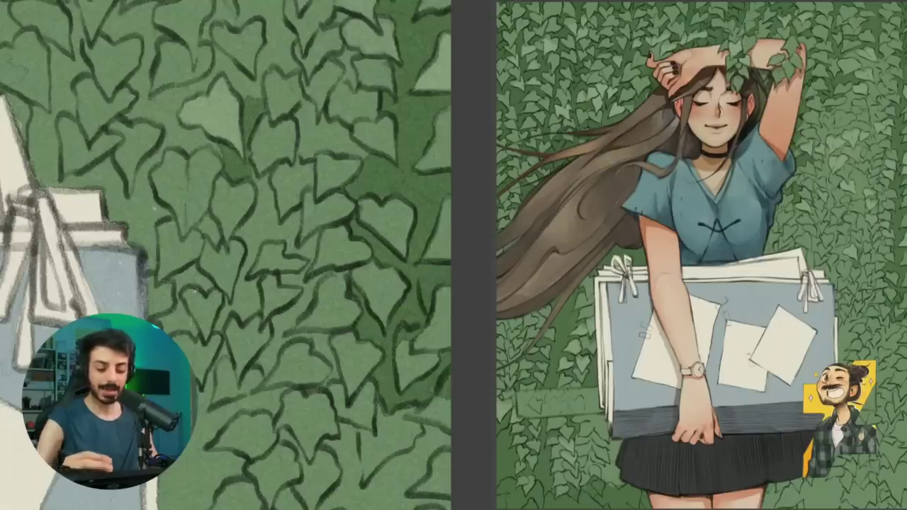
pyautogui.moveTo(226, 69)
pyautogui.mouseDown()
pyautogui.moveTo(241, 93)
pyautogui.moveTo(257, 62)
pyautogui.mouseUp()
pyautogui.moveTo(249, 98)
pyautogui.mouseDown()
pyautogui.moveTo(262, 68)
pyautogui.moveTo(255, 58)
pyautogui.moveTo(286, 36)
pyautogui.mouseUp()
pyautogui.moveTo(277, 69); pyautogui.dragTo(305, 59)
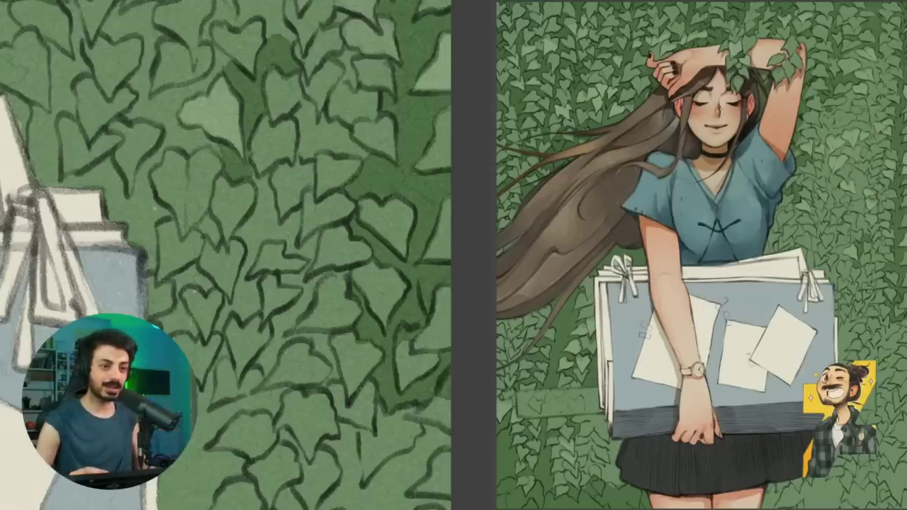
# Connect the shadow beside that pale leaf to the right-edge column and extend it upward between the neighbouring leaves
pyautogui.moveTo(325, 212); pyautogui.dragTo(308, 225)
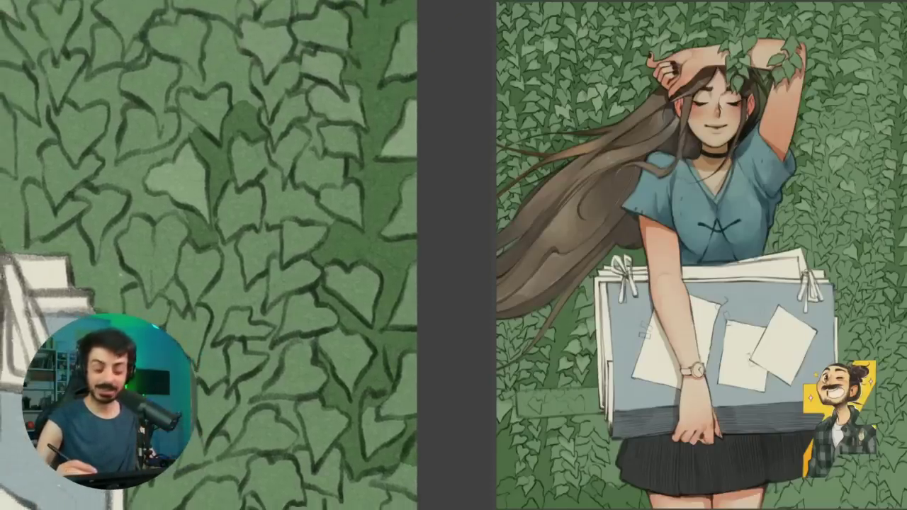
pyautogui.moveTo(260, 140); pyautogui.dragTo(272, 175)
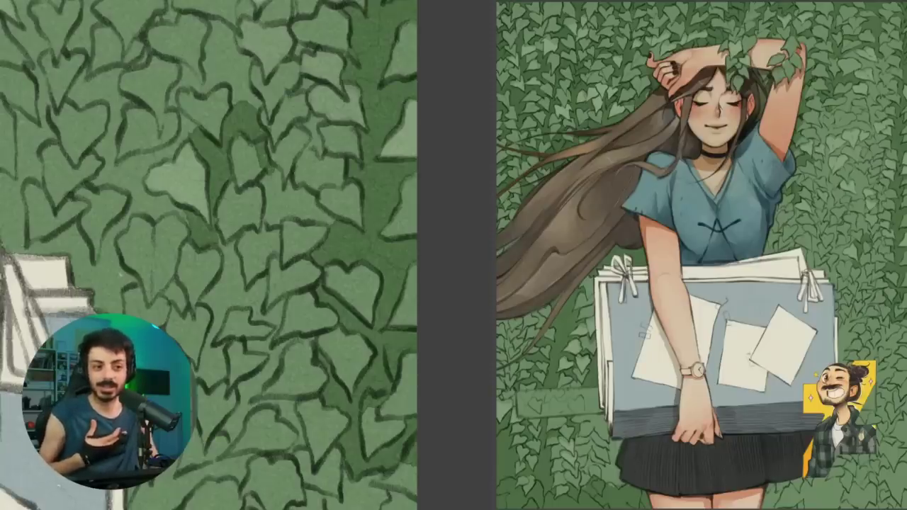
pyautogui.moveTo(266, 179)
pyautogui.mouseDown()
pyautogui.moveTo(272, 191)
pyautogui.moveTo(282, 188)
pyautogui.moveTo(264, 222)
pyautogui.moveTo(277, 219)
pyautogui.moveTo(289, 187)
pyautogui.moveTo(292, 214)
pyautogui.moveTo(303, 219)
pyautogui.mouseUp()
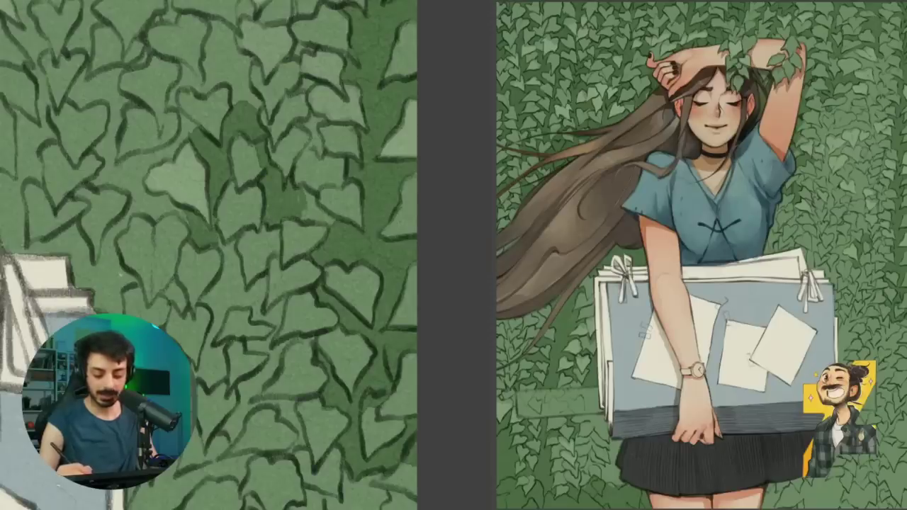
pyautogui.moveTo(304, 188)
pyautogui.mouseDown()
pyautogui.moveTo(312, 223)
pyautogui.moveTo(338, 218)
pyautogui.mouseUp()
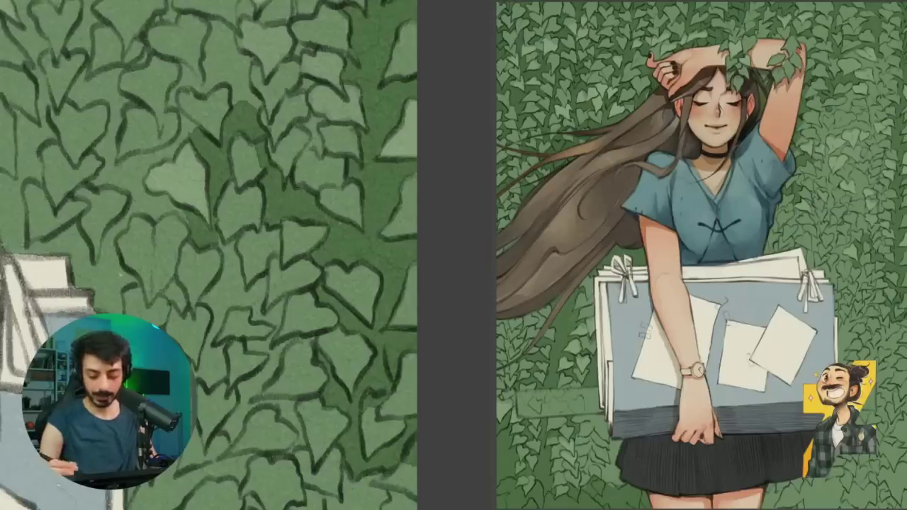
pyautogui.moveTo(274, 151)
pyautogui.mouseDown()
pyautogui.moveTo(263, 192)
pyautogui.moveTo(307, 153)
pyautogui.moveTo(302, 271)
pyautogui.mouseUp()
pyautogui.moveTo(226, 220)
pyautogui.mouseDown()
pyautogui.moveTo(227, 192)
pyautogui.moveTo(253, 228)
pyautogui.mouseUp()
pyautogui.moveTo(197, 213)
pyautogui.mouseDown()
pyautogui.moveTo(203, 147)
pyautogui.moveTo(225, 182)
pyautogui.moveTo(240, 183)
pyautogui.moveTo(240, 192)
pyautogui.moveTo(200, 207)
pyautogui.moveTo(208, 163)
pyautogui.moveTo(216, 192)
pyautogui.mouseUp()
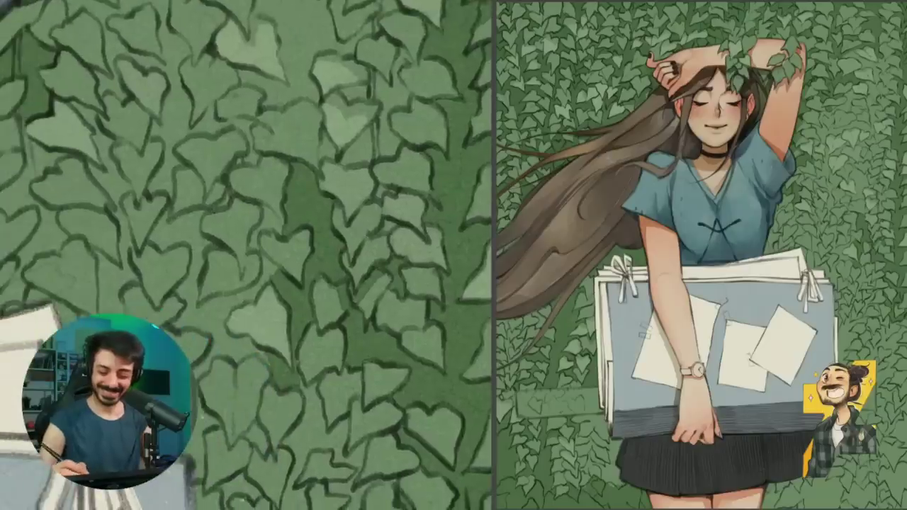
# Undo a stray stroke and darken the gaps around the pale heart-shaped leaf and the thin stem near the right edge
pyautogui.moveTo(322, 131)
pyautogui.mouseDown()
pyautogui.moveTo(319, 158)
pyautogui.moveTo(368, 138)
pyautogui.moveTo(371, 161)
pyautogui.mouseUp()
pyautogui.hotkey('ctrl', 'z')
pyautogui.moveTo(380, 115)
pyautogui.mouseDown()
pyautogui.moveTo(383, 146)
pyautogui.moveTo(387, 122)
pyautogui.moveTo(401, 156)
pyautogui.moveTo(378, 154)
pyautogui.moveTo(323, 232)
pyautogui.moveTo(322, 161)
pyautogui.moveTo(341, 165)
pyautogui.moveTo(355, 142)
pyautogui.mouseUp()
pyautogui.moveTo(345, 184)
pyautogui.mouseDown()
pyautogui.moveTo(349, 167)
pyautogui.moveTo(346, 192)
pyautogui.moveTo(333, 198)
pyautogui.moveTo(345, 177)
pyautogui.mouseUp()
pyautogui.moveTo(297, 158); pyautogui.dragTo(321, 157)
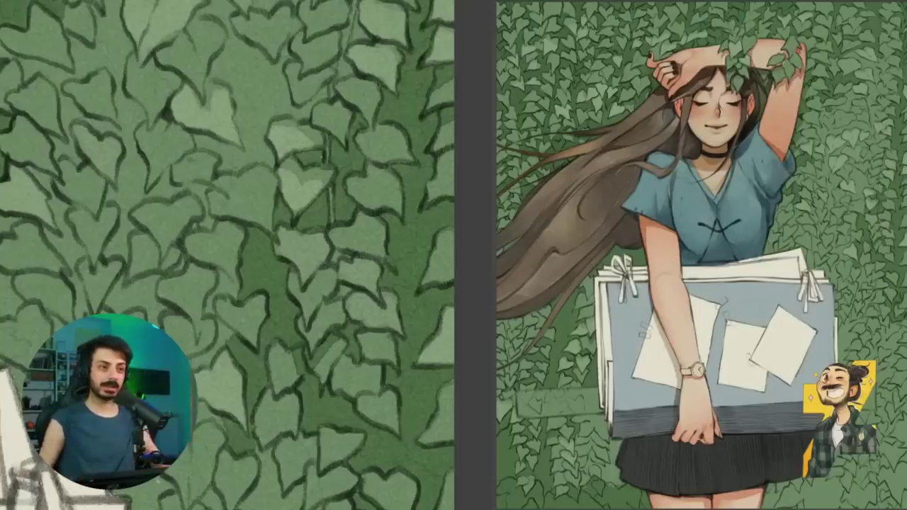
# Paint a dark green gap between the pair of pale leaves by the thin stem and the pale leaf beside them
pyautogui.moveTo(305, 235); pyautogui.dragTo(290, 331)
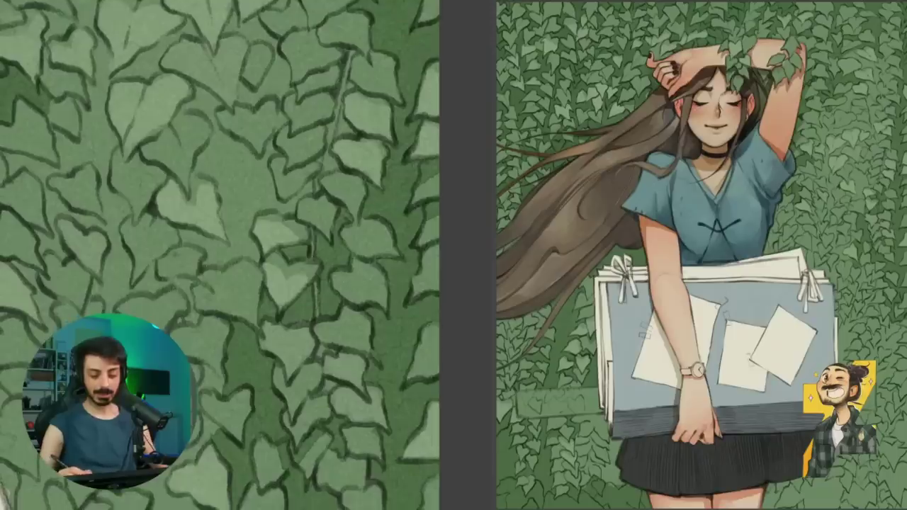
pyautogui.moveTo(202, 158)
pyautogui.mouseDown()
pyautogui.moveTo(195, 173)
pyautogui.moveTo(199, 166)
pyautogui.mouseUp()
pyautogui.moveTo(199, 170)
pyautogui.mouseDown()
pyautogui.moveTo(224, 182)
pyautogui.moveTo(237, 252)
pyautogui.mouseUp()
pyautogui.moveTo(233, 207); pyautogui.dragTo(242, 252)
pyautogui.moveTo(242, 218); pyautogui.dragTo(259, 260)
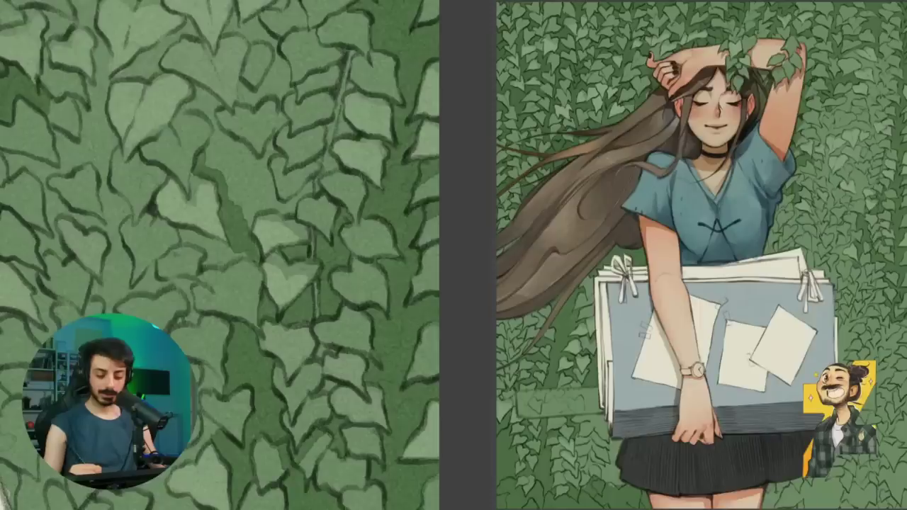
pyautogui.moveTo(246, 197); pyautogui.dragTo(249, 228)
pyautogui.moveTo(258, 198)
pyautogui.mouseDown()
pyautogui.moveTo(252, 231)
pyautogui.moveTo(276, 202)
pyautogui.moveTo(294, 206)
pyautogui.moveTo(327, 174)
pyautogui.mouseUp()
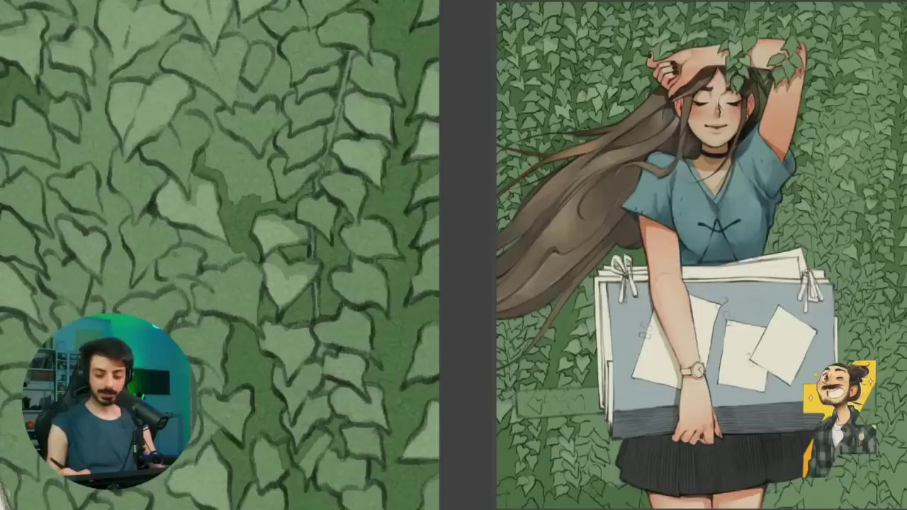
# Darken the small gaps around the heart-shaped leaf just below the cluster of large pale leaves
pyautogui.moveTo(335, 106); pyautogui.dragTo(308, 202)
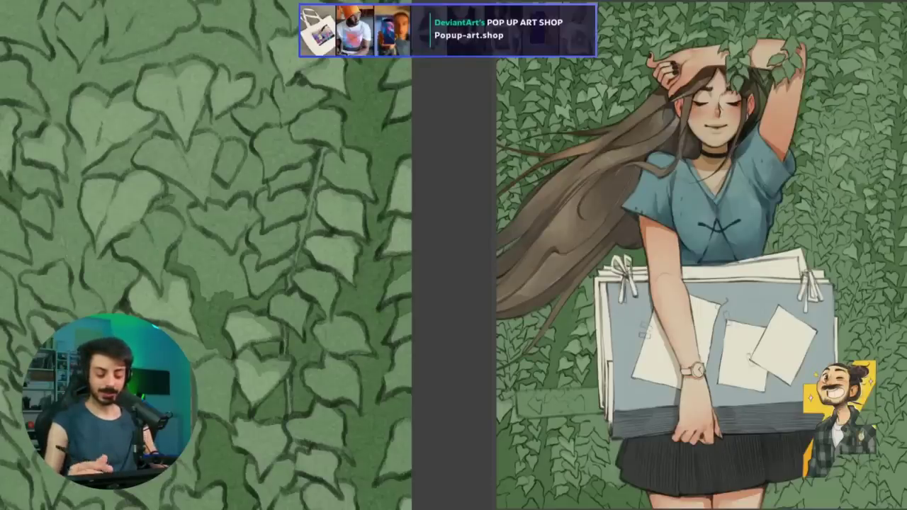
pyautogui.moveTo(183, 214)
pyautogui.mouseDown()
pyautogui.moveTo(170, 187)
pyautogui.moveTo(192, 196)
pyautogui.mouseUp()
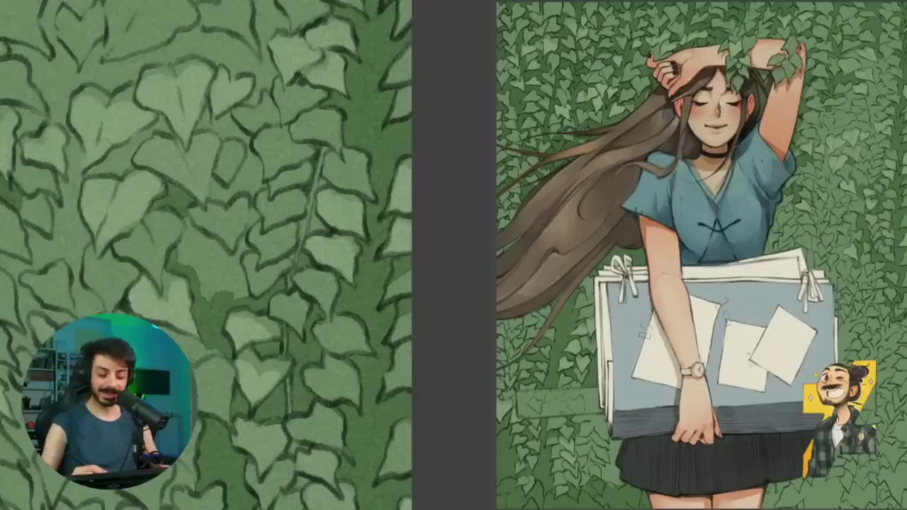
pyautogui.moveTo(214, 176)
pyautogui.mouseDown()
pyautogui.moveTo(216, 195)
pyautogui.moveTo(231, 196)
pyautogui.moveTo(241, 174)
pyautogui.moveTo(247, 186)
pyautogui.moveTo(256, 170)
pyautogui.mouseUp()
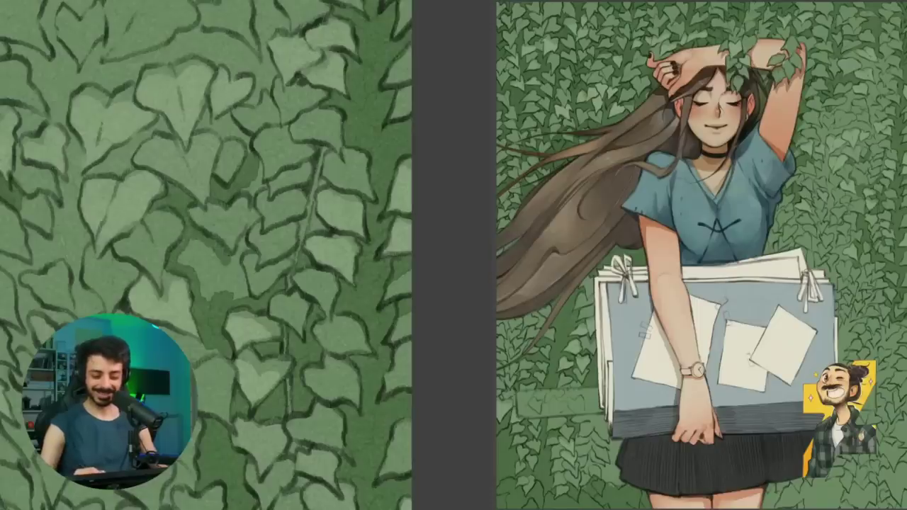
pyautogui.moveTo(229, 248)
pyautogui.mouseDown()
pyautogui.moveTo(235, 272)
pyautogui.moveTo(248, 220)
pyautogui.moveTo(260, 216)
pyautogui.moveTo(253, 192)
pyautogui.moveTo(253, 203)
pyautogui.moveTo(258, 165)
pyautogui.moveTo(266, 188)
pyautogui.mouseUp()
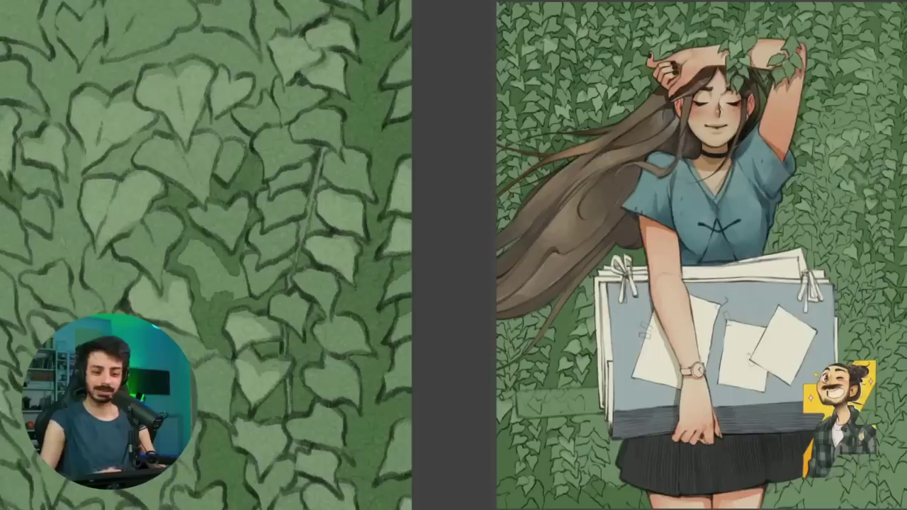
# Widen the shadow above the pair of pale leaves into one broad dark green patch
pyautogui.moveTo(244, 243)
pyautogui.mouseDown()
pyautogui.moveTo(253, 256)
pyautogui.moveTo(240, 292)
pyautogui.mouseUp()
pyautogui.moveTo(245, 263)
pyautogui.mouseDown()
pyautogui.moveTo(245, 295)
pyautogui.moveTo(217, 294)
pyautogui.mouseUp()
pyautogui.moveTo(220, 258)
pyautogui.mouseDown()
pyautogui.moveTo(199, 300)
pyautogui.moveTo(179, 251)
pyautogui.moveTo(214, 262)
pyautogui.moveTo(321, 182)
pyautogui.mouseUp()
pyautogui.moveTo(239, 232)
pyautogui.mouseDown()
pyautogui.moveTo(263, 247)
pyautogui.moveTo(264, 270)
pyautogui.moveTo(282, 270)
pyautogui.moveTo(282, 251)
pyautogui.moveTo(291, 257)
pyautogui.moveTo(284, 262)
pyautogui.moveTo(301, 265)
pyautogui.mouseUp()
pyautogui.scroll(-2, 246, 255)
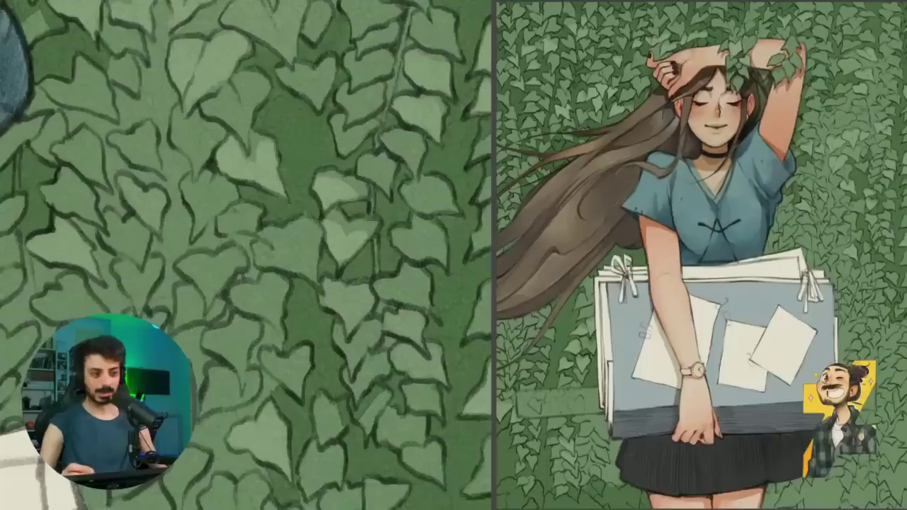
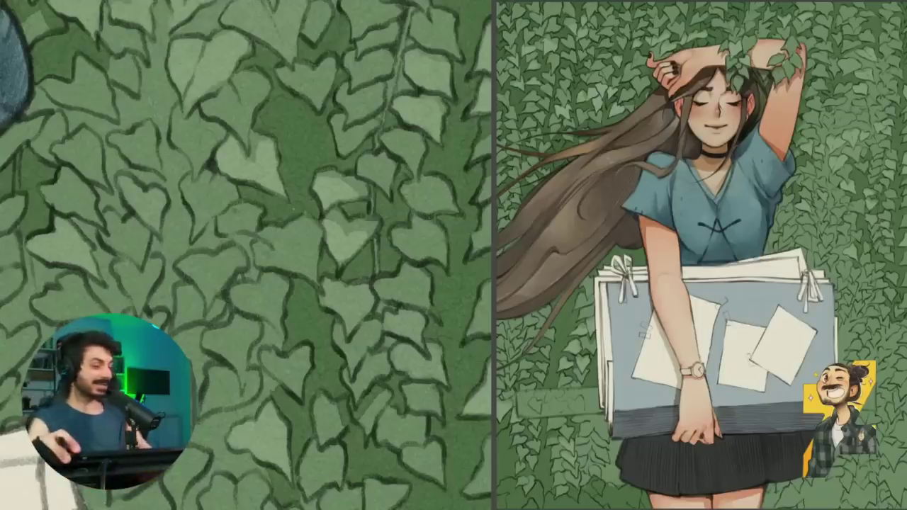
# Darken the gaps between the large pale heart-shaped leaves and the leaves next to the raised arm's sleeve
pyautogui.moveTo(249, 213); pyautogui.dragTo(316, 301)
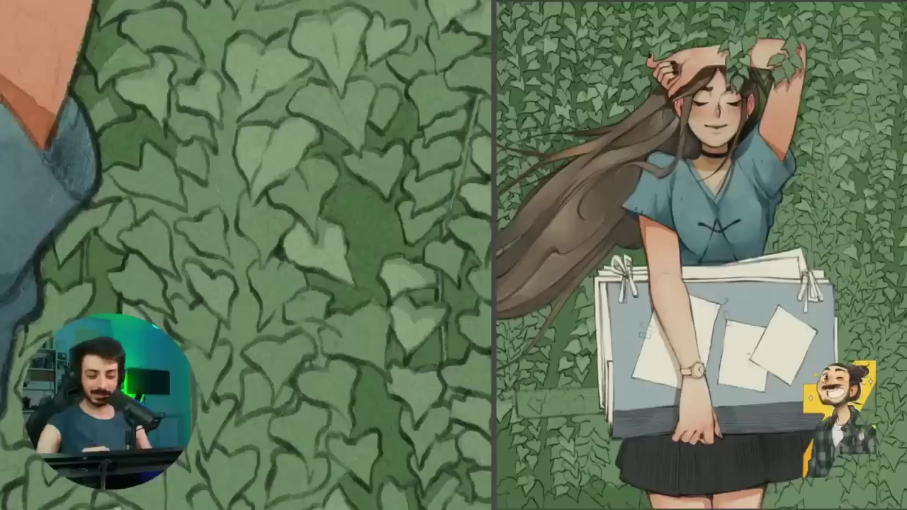
pyautogui.moveTo(177, 156)
pyautogui.mouseDown()
pyautogui.moveTo(190, 177)
pyautogui.moveTo(187, 150)
pyautogui.moveTo(203, 173)
pyautogui.moveTo(193, 150)
pyautogui.moveTo(217, 140)
pyautogui.mouseUp()
pyautogui.moveTo(216, 175); pyautogui.dragTo(231, 122)
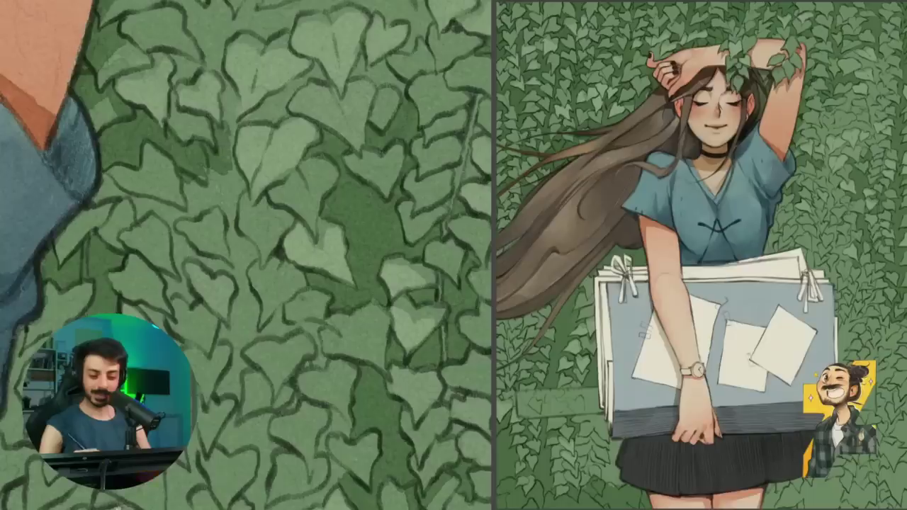
pyautogui.moveTo(230, 157)
pyautogui.mouseDown()
pyautogui.moveTo(227, 80)
pyautogui.moveTo(240, 91)
pyautogui.mouseUp()
pyautogui.moveTo(235, 126)
pyautogui.mouseDown()
pyautogui.moveTo(238, 106)
pyautogui.moveTo(234, 133)
pyautogui.moveTo(258, 110)
pyautogui.moveTo(235, 147)
pyautogui.mouseUp()
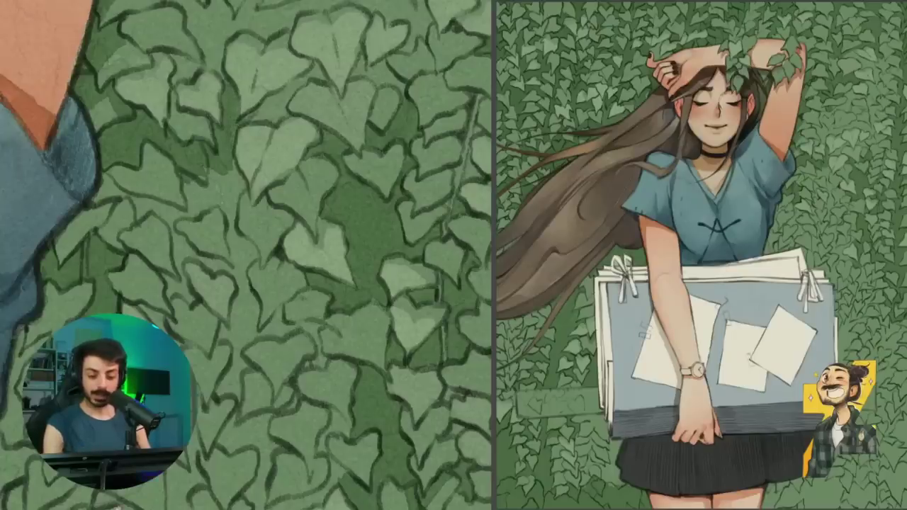
pyautogui.moveTo(257, 117)
pyautogui.mouseDown()
pyautogui.moveTo(271, 101)
pyautogui.moveTo(285, 104)
pyautogui.moveTo(298, 77)
pyautogui.mouseUp()
pyautogui.moveTo(290, 94)
pyautogui.mouseDown()
pyautogui.moveTo(317, 65)
pyautogui.moveTo(328, 83)
pyautogui.mouseUp()
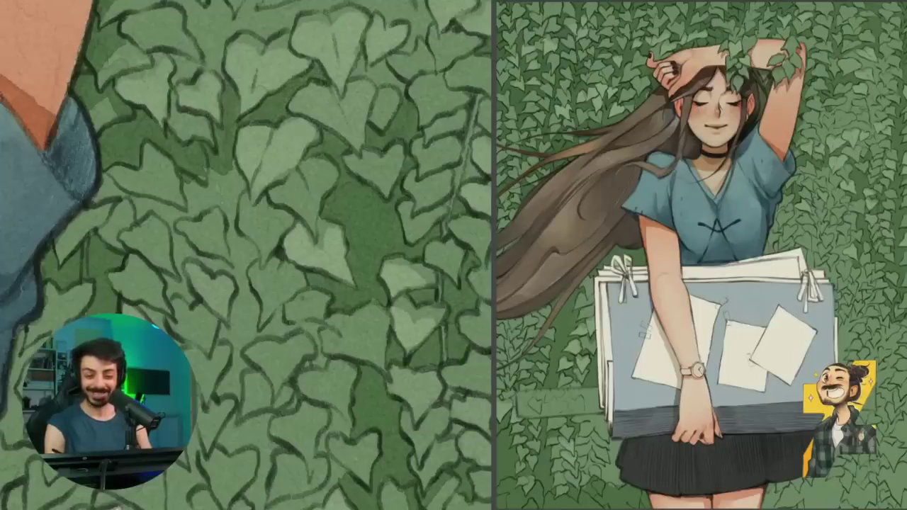
# Deepen the shadows beneath the large pale heart-shaped leaf near the sleeve and rotate the canvas
pyautogui.moveTo(224, 174)
pyautogui.mouseDown()
pyautogui.moveTo(217, 211)
pyautogui.moveTo(245, 200)
pyautogui.moveTo(214, 209)
pyautogui.moveTo(220, 189)
pyautogui.mouseUp()
pyautogui.moveTo(221, 222)
pyautogui.mouseDown()
pyautogui.moveTo(239, 183)
pyautogui.moveTo(260, 184)
pyautogui.moveTo(270, 170)
pyautogui.mouseUp()
pyautogui.moveTo(267, 203)
pyautogui.mouseDown()
pyautogui.moveTo(257, 246)
pyautogui.moveTo(240, 221)
pyautogui.moveTo(217, 231)
pyautogui.moveTo(195, 226)
pyautogui.mouseUp()
pyautogui.press('r')
pyautogui.moveTo(355, 280); pyautogui.dragTo(347, 241)
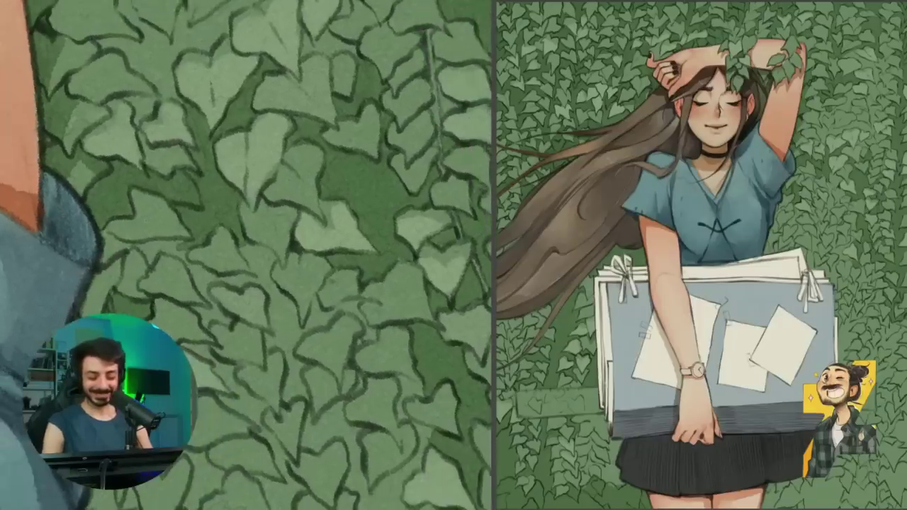
# Rotate the canvas further and darken the gaps between the leaves just below the sleeve's outer edge
pyautogui.moveTo(103, 232)
pyautogui.mouseDown()
pyautogui.moveTo(121, 244)
pyautogui.moveTo(103, 264)
pyautogui.moveTo(150, 244)
pyautogui.mouseUp()
pyautogui.press('r')
pyautogui.moveTo(354, 262); pyautogui.dragTo(342, 210)
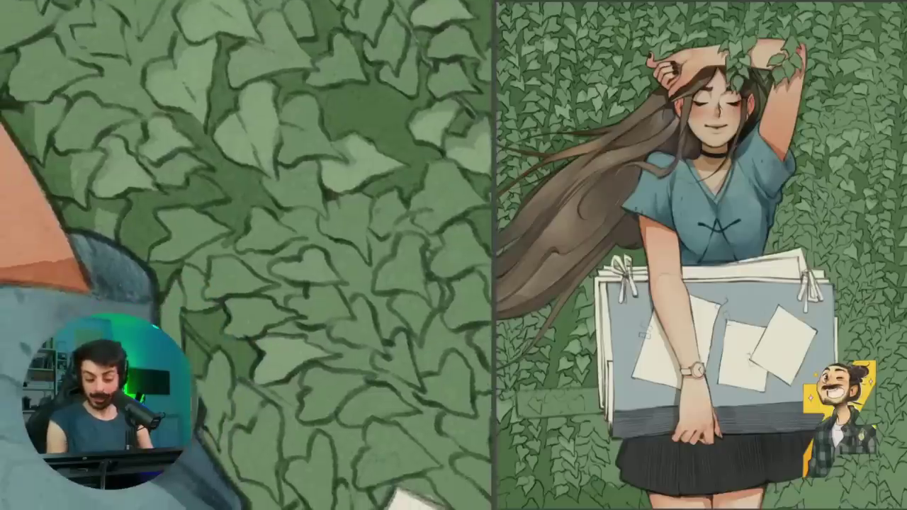
pyautogui.moveTo(183, 263)
pyautogui.mouseDown()
pyautogui.moveTo(226, 238)
pyautogui.moveTo(191, 262)
pyautogui.moveTo(205, 271)
pyautogui.moveTo(182, 289)
pyautogui.moveTo(190, 304)
pyautogui.mouseUp()
pyautogui.moveTo(198, 274)
pyautogui.mouseDown()
pyautogui.moveTo(195, 310)
pyautogui.moveTo(219, 309)
pyautogui.mouseUp()
pyautogui.moveTo(248, 262); pyautogui.dragTo(228, 261)
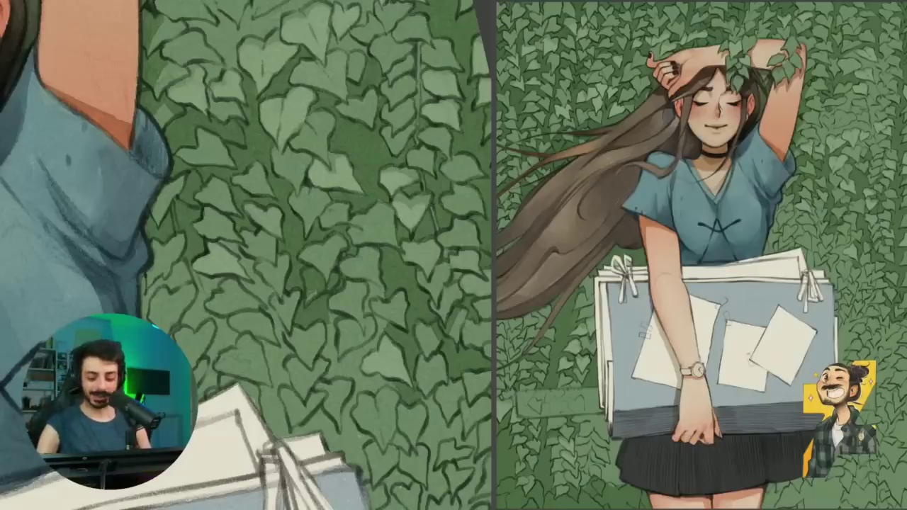
# Darken the gaps between the ivy leaves midway between the blue shirt and the right edge, above the portfolio's papers
pyautogui.moveTo(303, 285); pyautogui.dragTo(306, 209)
pyautogui.moveTo(334, 243); pyautogui.dragTo(336, 272)
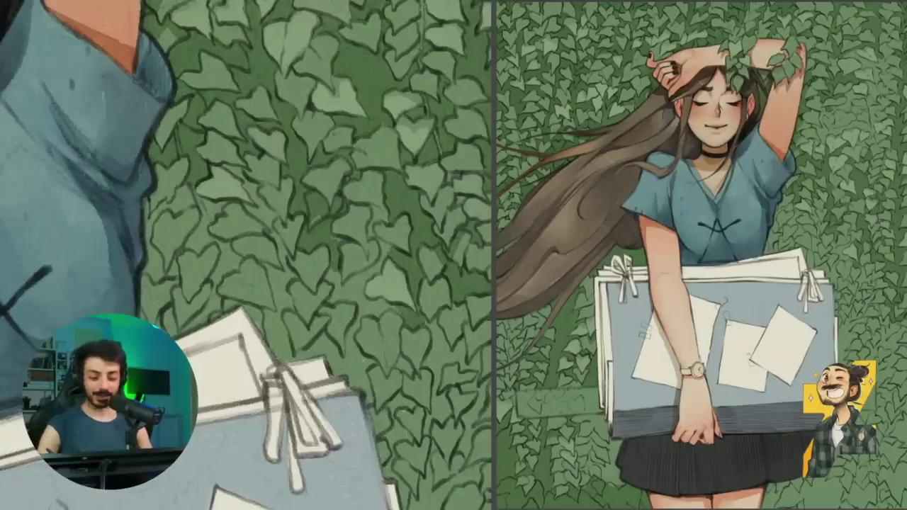
pyautogui.moveTo(333, 269)
pyautogui.mouseDown()
pyautogui.moveTo(341, 291)
pyautogui.moveTo(332, 302)
pyautogui.moveTo(389, 247)
pyautogui.moveTo(360, 301)
pyautogui.mouseUp()
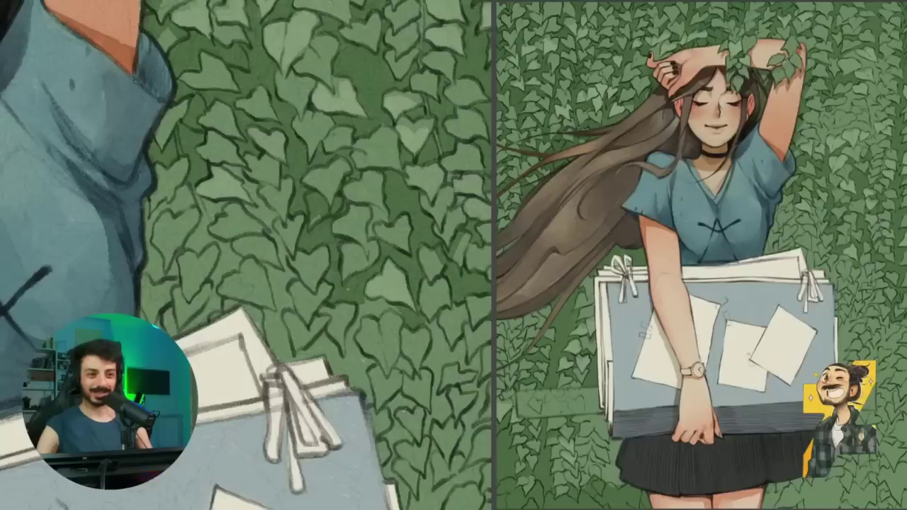
pyautogui.moveTo(318, 257); pyautogui.dragTo(304, 219)
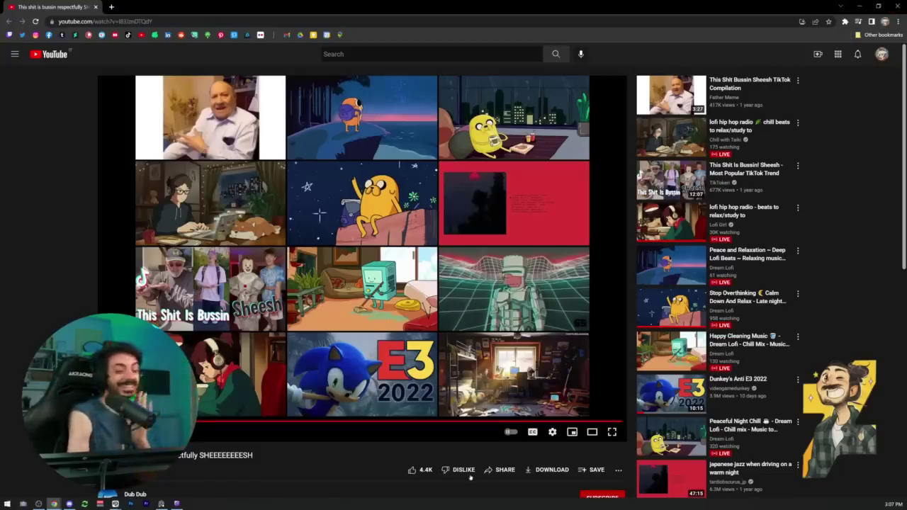
# Close the YouTube browser window and return to the illustration in Clip Studio Paint
pyautogui.click(899, 5)
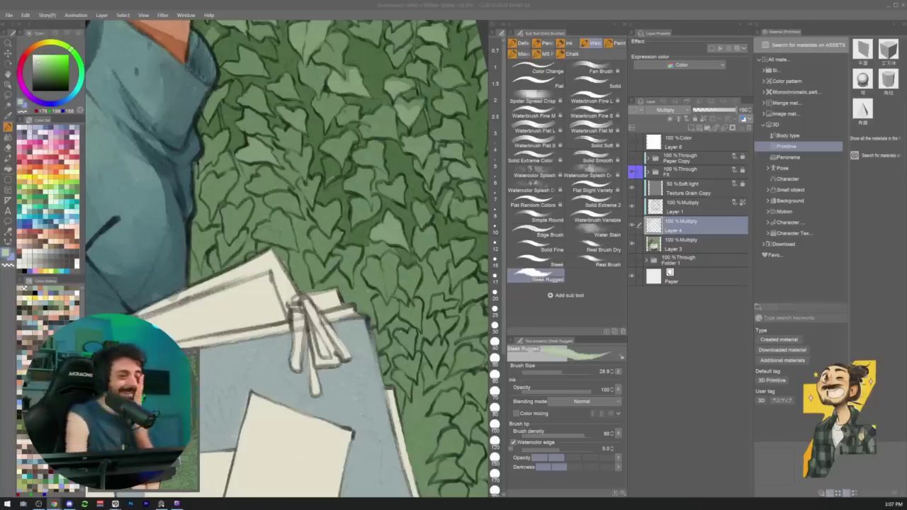
# Darken the gaps between the ivy leaves above the portfolio's tied corner, working upward beside the blue shirt
pyautogui.hotkey('alt', 'Tab')
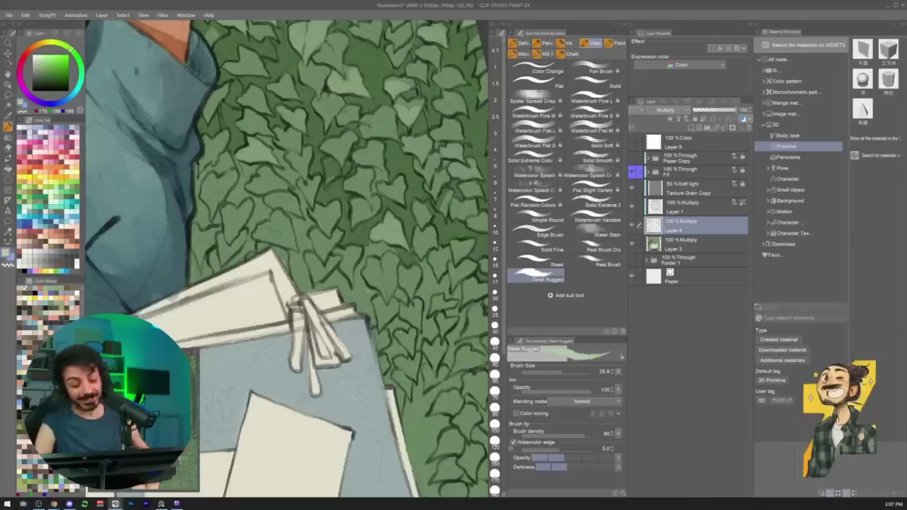
pyautogui.moveTo(290, 251)
pyautogui.mouseDown()
pyautogui.moveTo(298, 286)
pyautogui.moveTo(300, 265)
pyautogui.moveTo(307, 286)
pyautogui.mouseUp()
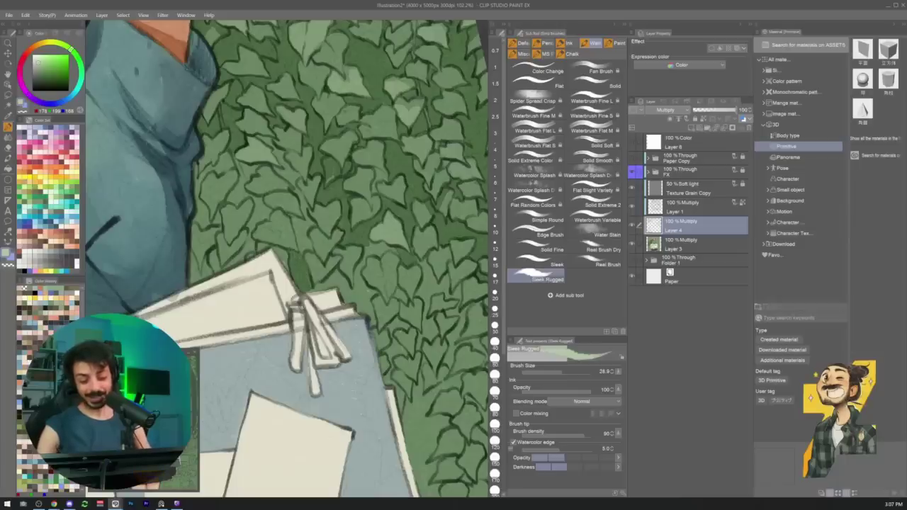
pyautogui.moveTo(292, 217)
pyautogui.mouseDown()
pyautogui.moveTo(303, 255)
pyautogui.moveTo(306, 236)
pyautogui.moveTo(311, 252)
pyautogui.mouseUp()
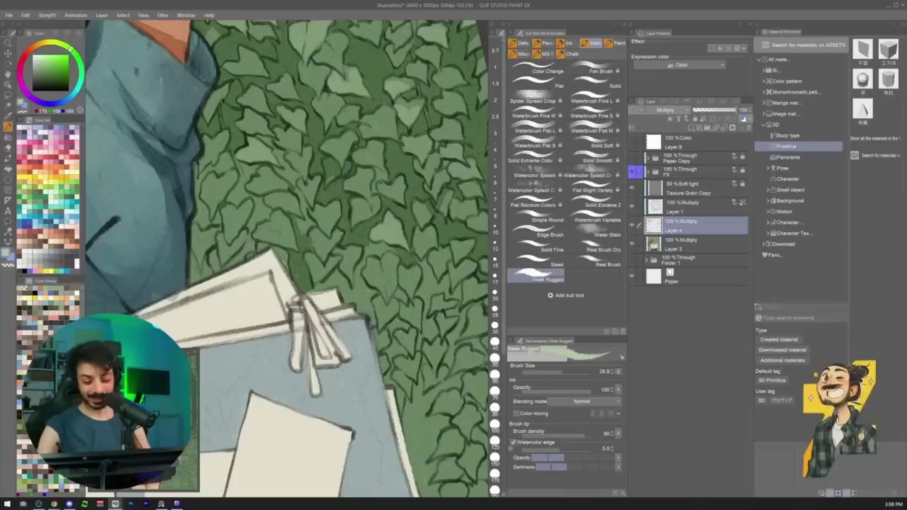
pyautogui.moveTo(298, 217); pyautogui.dragTo(304, 234)
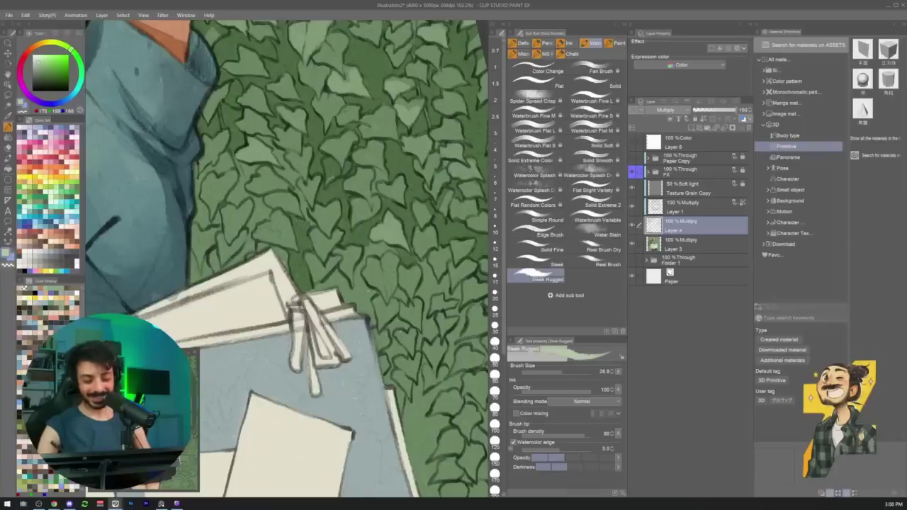
pyautogui.moveTo(297, 194)
pyautogui.mouseDown()
pyautogui.moveTo(295, 179)
pyautogui.moveTo(311, 223)
pyautogui.mouseUp()
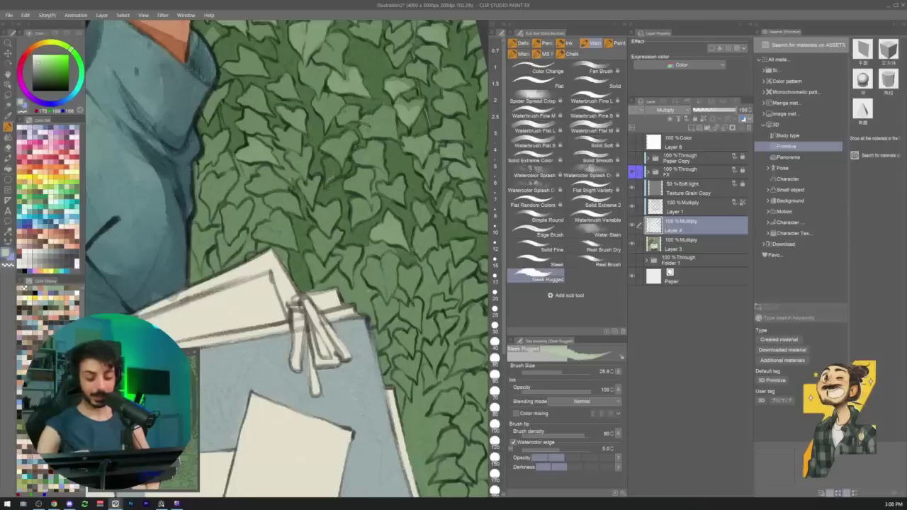
pyautogui.moveTo(276, 167)
pyautogui.mouseDown()
pyautogui.moveTo(287, 181)
pyautogui.moveTo(291, 170)
pyautogui.moveTo(273, 146)
pyautogui.moveTo(298, 188)
pyautogui.moveTo(295, 212)
pyautogui.moveTo(299, 185)
pyautogui.moveTo(286, 204)
pyautogui.moveTo(293, 216)
pyautogui.mouseUp()
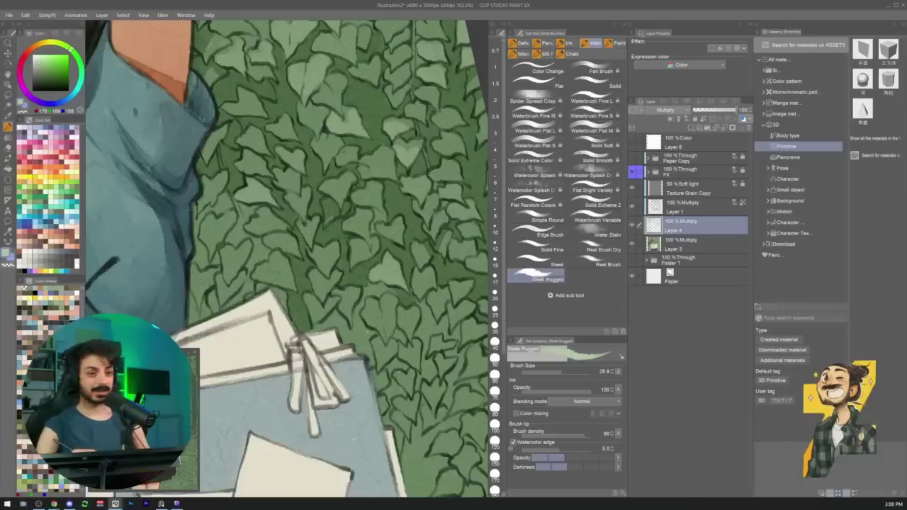
pyautogui.moveTo(288, 207); pyautogui.dragTo(317, 290)
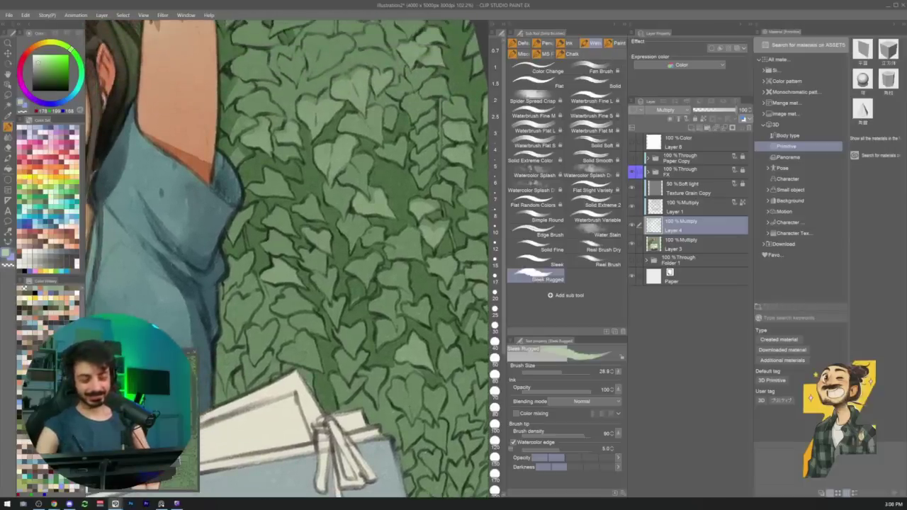
# Deepen the dark green shadows between the ivy leaves along the shirt's side, from below the sleeve toward the papers
pyautogui.scroll(-2, 287, 260)
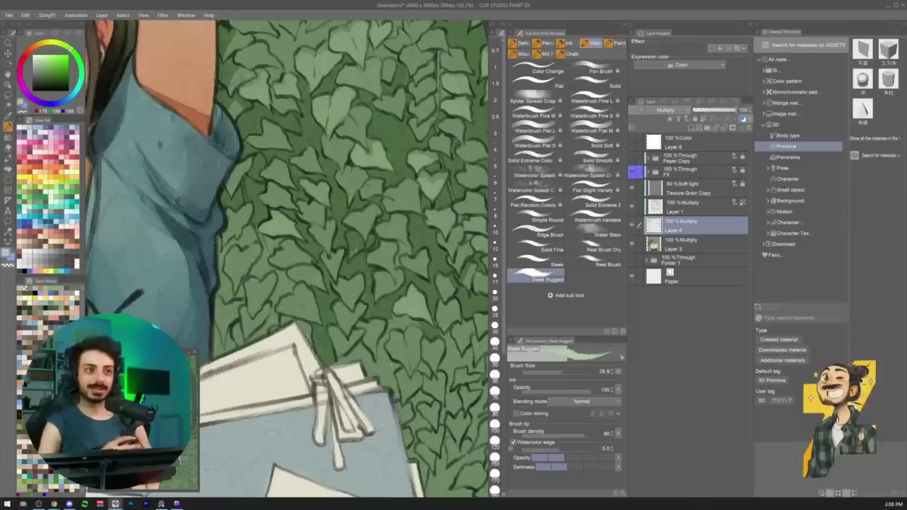
pyautogui.moveTo(218, 239)
pyautogui.mouseDown()
pyautogui.moveTo(221, 274)
pyautogui.moveTo(227, 246)
pyautogui.moveTo(247, 228)
pyautogui.moveTo(252, 248)
pyautogui.moveTo(265, 201)
pyautogui.mouseUp()
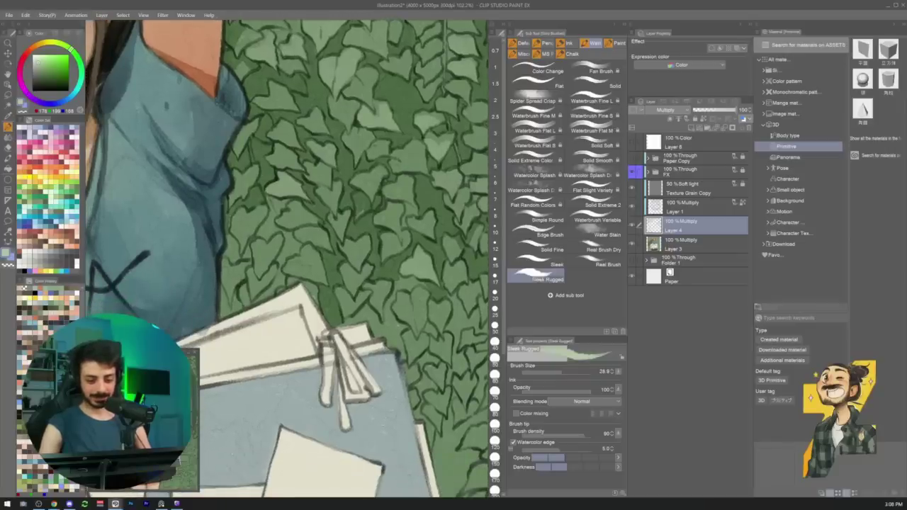
pyautogui.moveTo(227, 230)
pyautogui.mouseDown()
pyautogui.moveTo(232, 263)
pyautogui.moveTo(270, 217)
pyautogui.moveTo(282, 227)
pyautogui.moveTo(286, 217)
pyautogui.moveTo(291, 231)
pyautogui.moveTo(298, 215)
pyautogui.moveTo(303, 223)
pyautogui.moveTo(300, 197)
pyautogui.moveTo(282, 229)
pyautogui.mouseUp()
pyautogui.moveTo(282, 229)
pyautogui.mouseDown()
pyautogui.moveTo(288, 205)
pyautogui.moveTo(306, 220)
pyautogui.moveTo(308, 239)
pyautogui.moveTo(294, 250)
pyautogui.moveTo(306, 213)
pyautogui.mouseUp()
pyautogui.moveTo(303, 217)
pyautogui.mouseDown()
pyautogui.moveTo(274, 255)
pyautogui.moveTo(290, 243)
pyautogui.mouseUp()
pyautogui.moveTo(299, 227)
pyautogui.mouseDown()
pyautogui.moveTo(296, 242)
pyautogui.moveTo(318, 208)
pyautogui.mouseUp()
pyautogui.moveTo(268, 228); pyautogui.dragTo(270, 241)
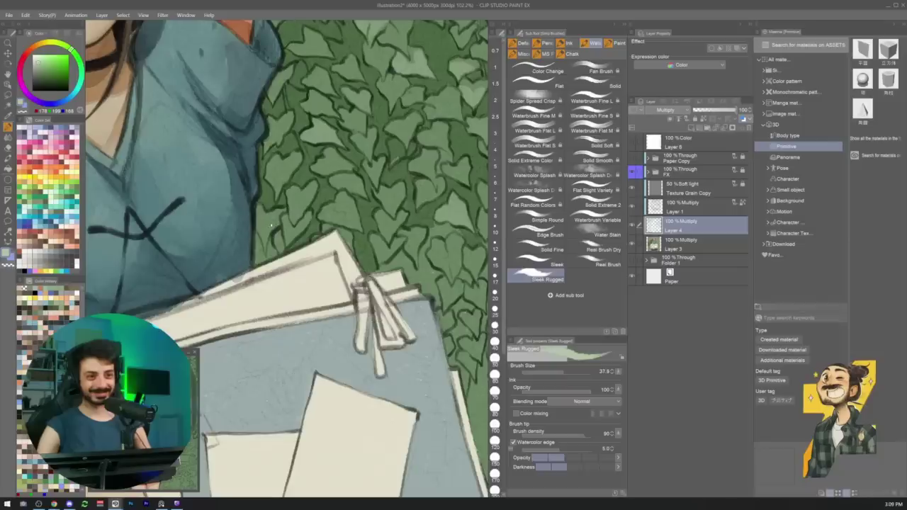
# Enlarge the brush to about 55 and shade the leaf gaps in the corner between the shirt and the papers
pyautogui.press(']')
pyautogui.press(']')
pyautogui.press(']')
pyautogui.moveTo(261, 204)
pyautogui.mouseDown()
pyautogui.moveTo(256, 263)
pyautogui.moveTo(286, 244)
pyautogui.mouseUp()
pyautogui.moveTo(286, 244); pyautogui.dragTo(284, 205)
pyautogui.moveTo(273, 212); pyautogui.dragTo(265, 245)
pyautogui.moveTo(266, 254); pyautogui.dragTo(276, 241)
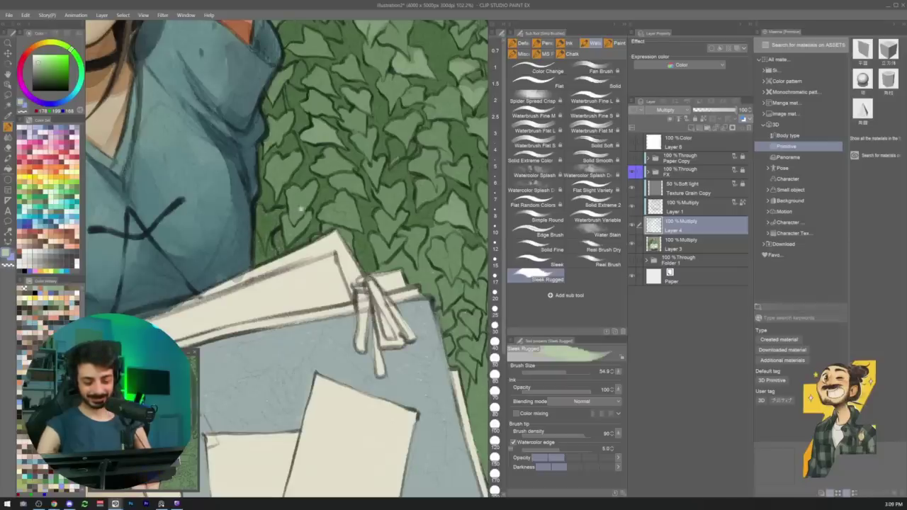
# Darken the remaining gaps between the leaves directly above the upper edge of the portfolio's papers
pyautogui.scroll(-8, 303, 211)
pyautogui.scroll(9, 311, 207)
pyautogui.moveTo(298, 205); pyautogui.dragTo(307, 239)
pyautogui.moveTo(308, 218)
pyautogui.mouseDown()
pyautogui.moveTo(309, 234)
pyautogui.moveTo(329, 201)
pyautogui.moveTo(378, 236)
pyautogui.mouseUp()
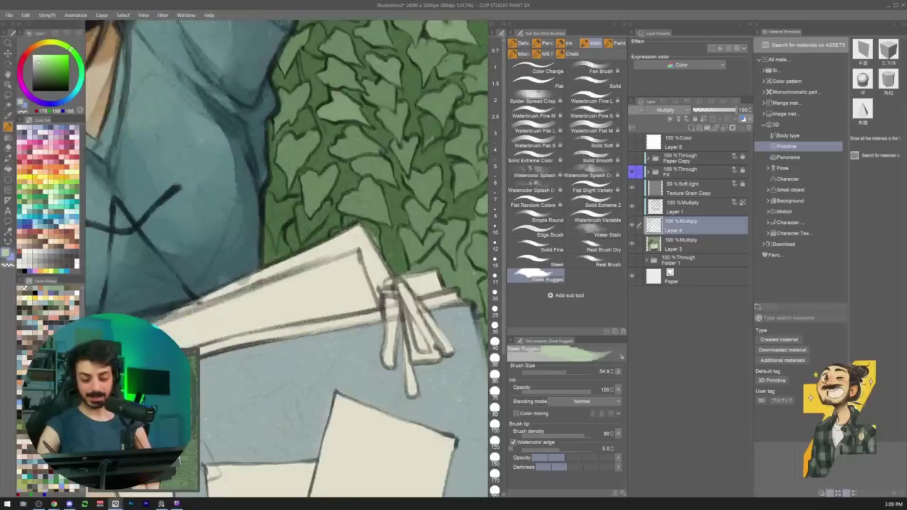
# Shade between the ivy leaves beside the raised arm above the sleeve and rotate the canvas slightly
pyautogui.scroll(-6, 284, 255)
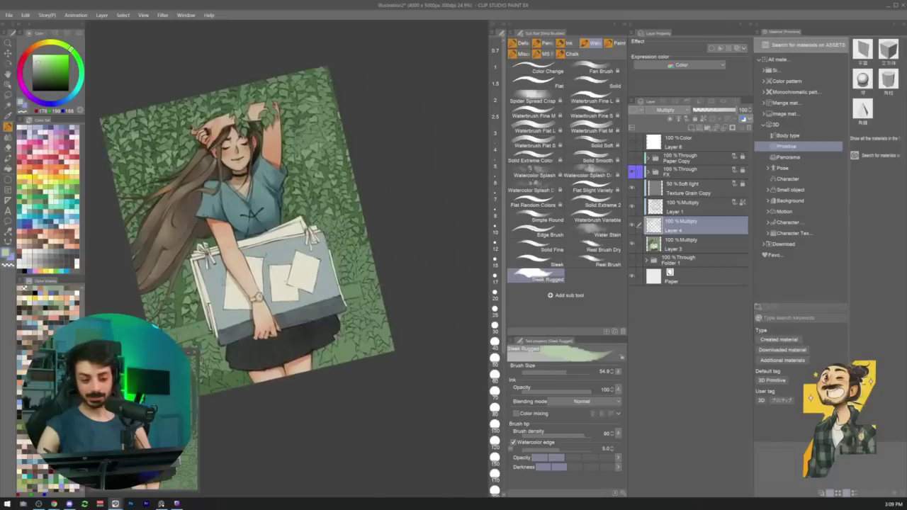
pyautogui.scroll(6, 301, 142)
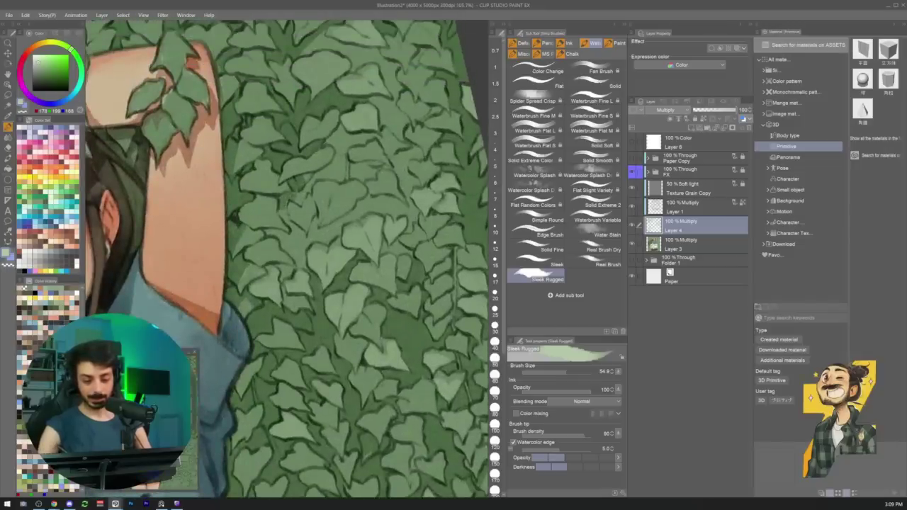
pyautogui.moveTo(295, 201); pyautogui.dragTo(319, 176)
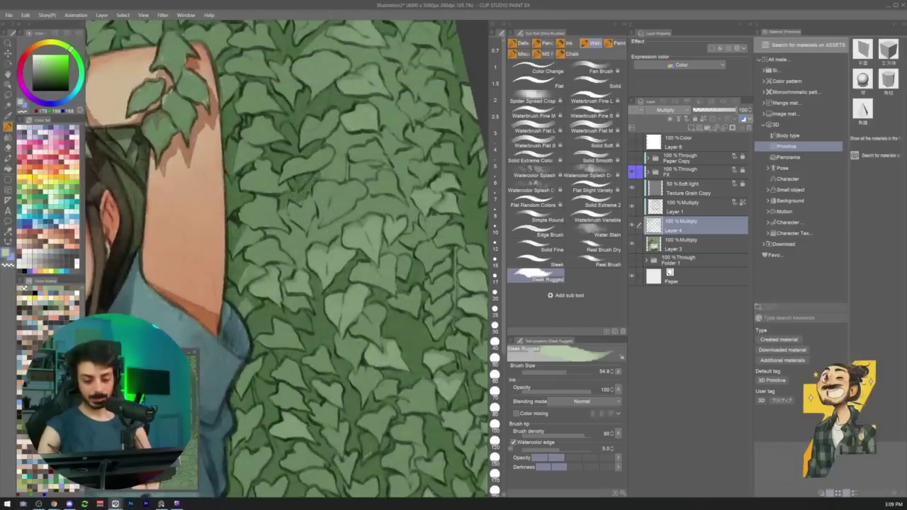
pyautogui.moveTo(298, 210); pyautogui.dragTo(306, 193)
pyautogui.hotkey('shift', 'space')
pyautogui.moveTo(305, 193); pyautogui.dragTo(319, 198)
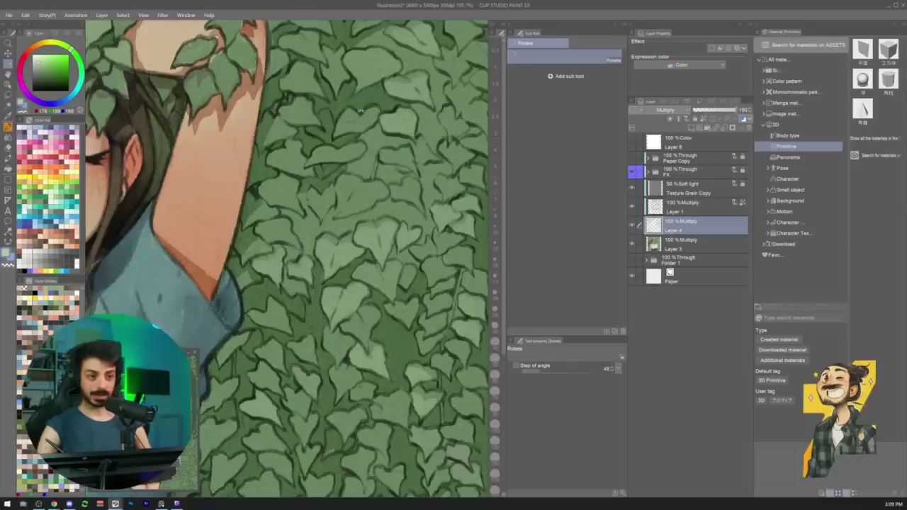
pyautogui.moveTo(313, 214); pyautogui.dragTo(331, 207)
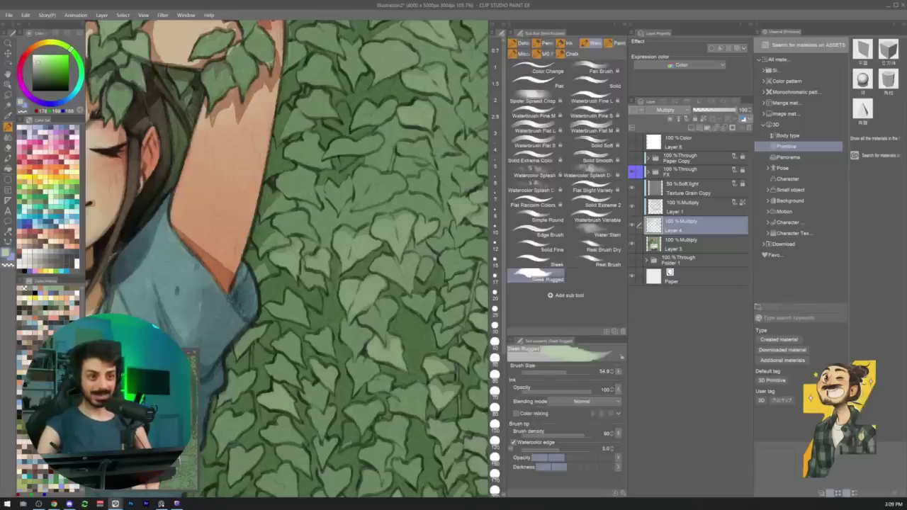
# Reduce the brush size to about 29, darken the narrow leaf gaps beside the raised arm and rotate the canvas
pyautogui.press('[')
pyautogui.press('[')
pyautogui.press('[')
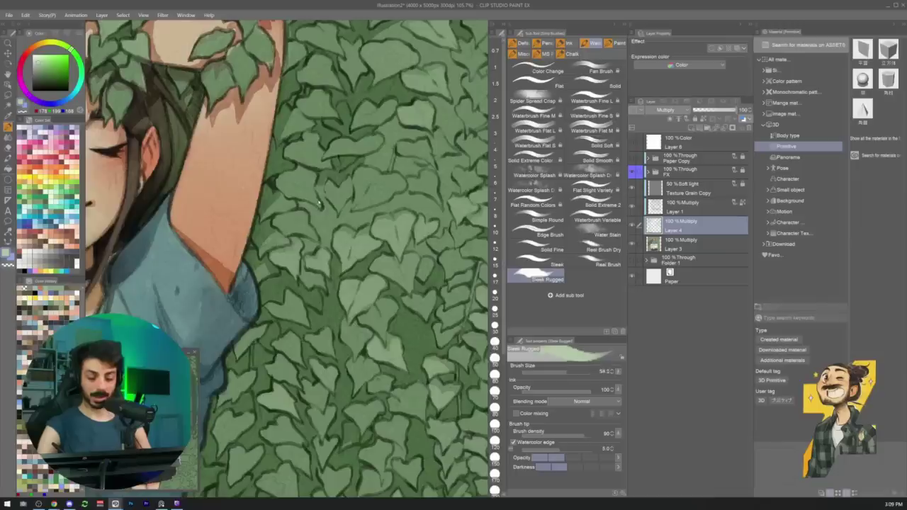
pyautogui.moveTo(297, 203); pyautogui.dragTo(332, 221)
pyautogui.moveTo(319, 186); pyautogui.dragTo(326, 209)
pyautogui.moveTo(324, 185)
pyautogui.mouseDown()
pyautogui.moveTo(337, 222)
pyautogui.moveTo(346, 190)
pyautogui.moveTo(333, 213)
pyautogui.moveTo(331, 190)
pyautogui.moveTo(267, 179)
pyautogui.mouseUp()
pyautogui.moveTo(270, 241); pyautogui.dragTo(243, 277)
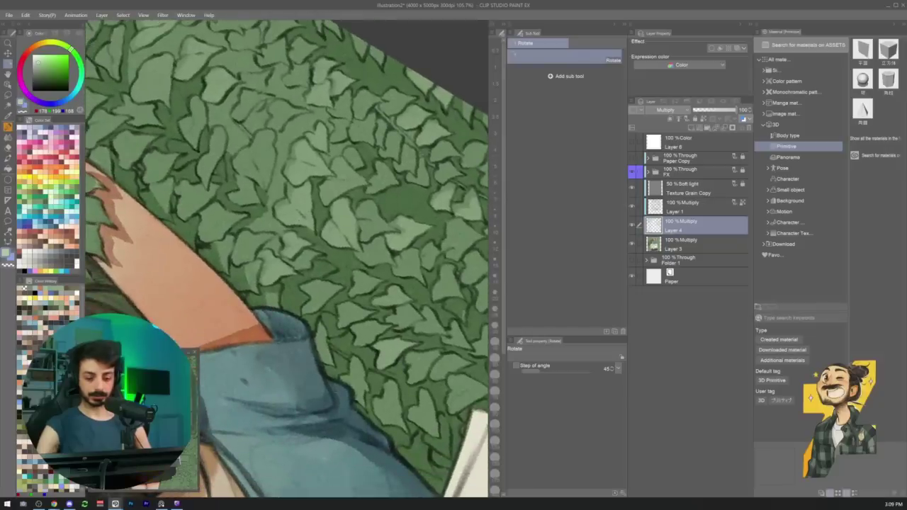
# Paint dark green shadow above the pale heart-shaped leaves beside the raised arm, separating them from the leaf cluster above
pyautogui.press('b')
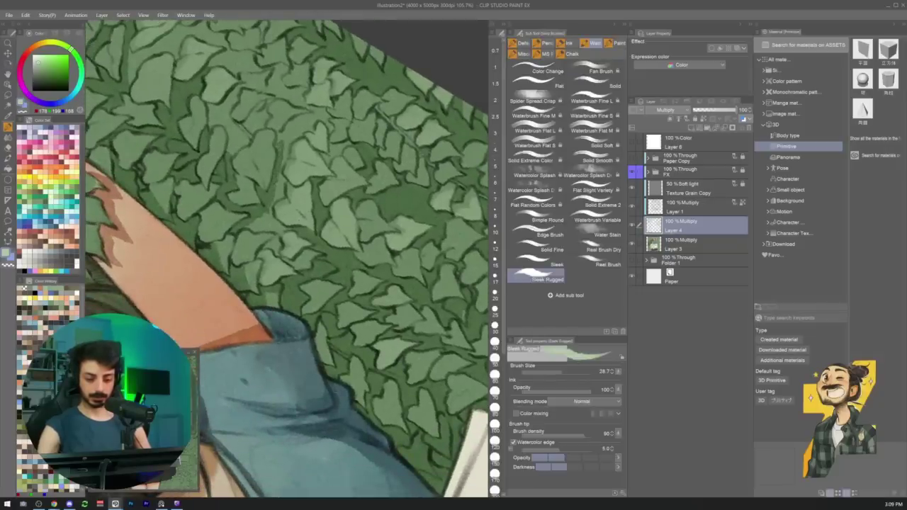
pyautogui.moveTo(275, 148)
pyautogui.mouseDown()
pyautogui.moveTo(292, 121)
pyautogui.moveTo(287, 161)
pyautogui.moveTo(276, 146)
pyautogui.mouseUp()
pyautogui.press('r')
pyautogui.moveTo(336, 237); pyautogui.dragTo(339, 248)
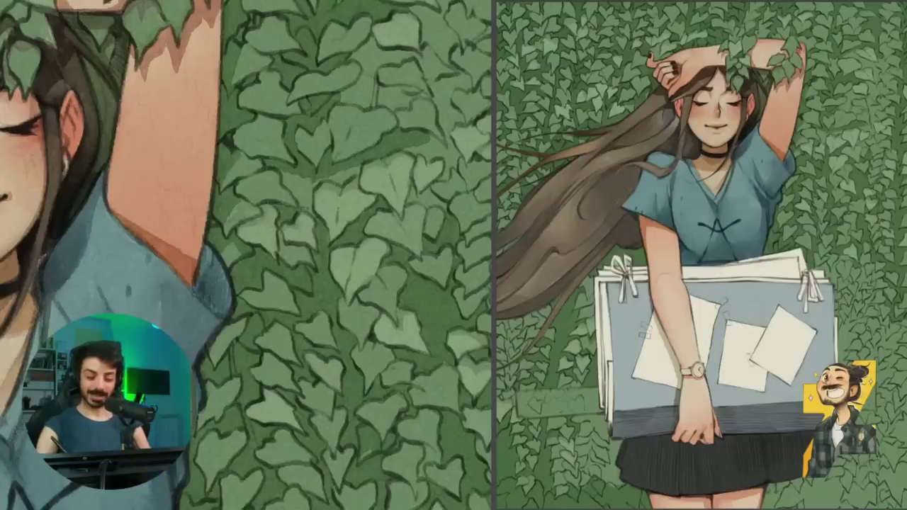
pyautogui.moveTo(311, 212); pyautogui.dragTo(282, 172)
pyautogui.moveTo(290, 185)
pyautogui.mouseDown()
pyautogui.moveTo(311, 194)
pyautogui.moveTo(361, 168)
pyautogui.mouseUp()
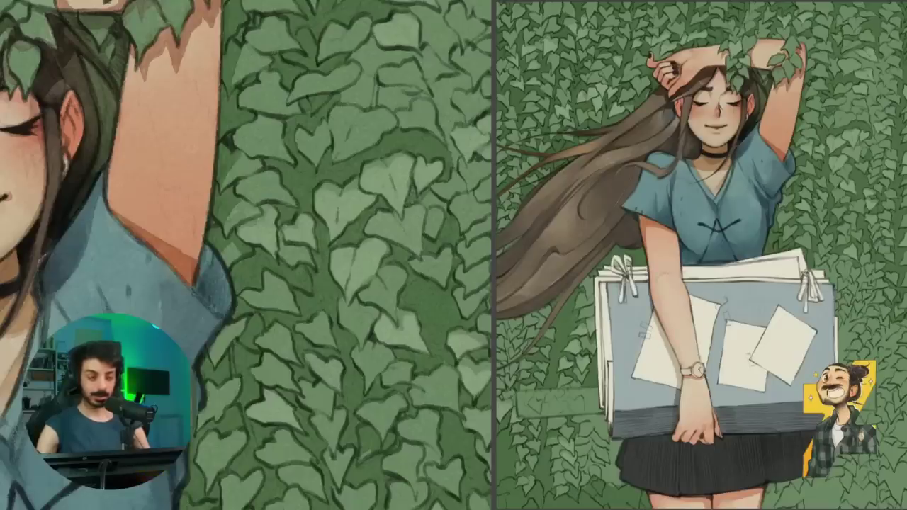
# Deepen the shadows around the long flat leaf and its neighbours between the raised arm and the illustration's right edge
pyautogui.moveTo(409, 206); pyautogui.dragTo(340, 213)
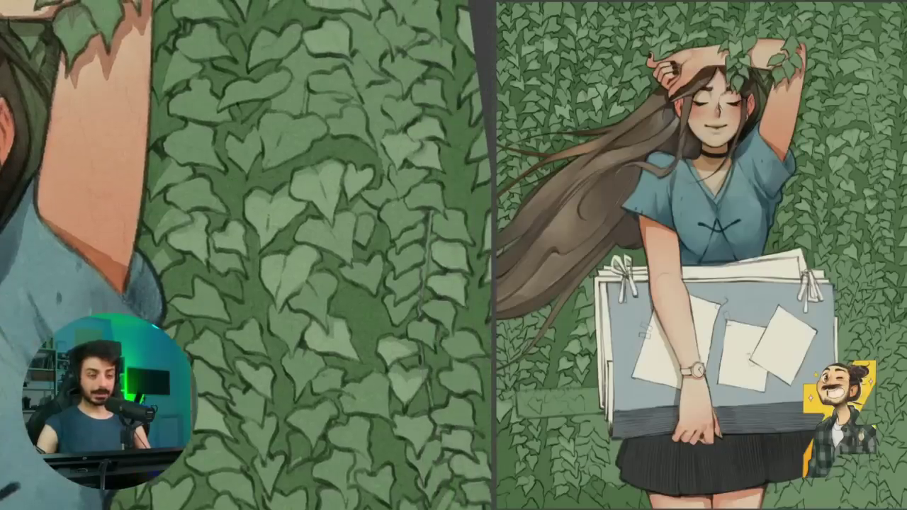
pyautogui.moveTo(341, 212); pyautogui.dragTo(349, 265)
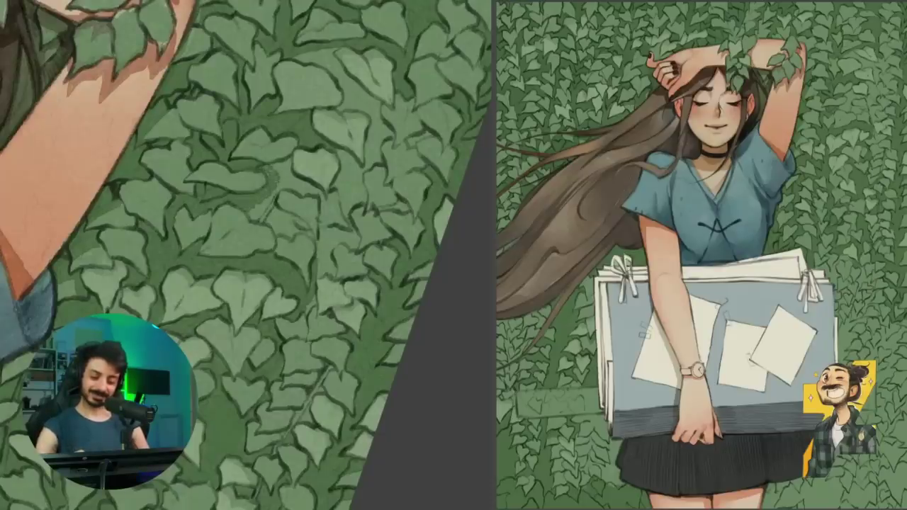
pyautogui.moveTo(286, 162)
pyautogui.mouseDown()
pyautogui.moveTo(326, 200)
pyautogui.moveTo(279, 186)
pyautogui.moveTo(266, 198)
pyautogui.moveTo(271, 213)
pyautogui.moveTo(247, 215)
pyautogui.mouseUp()
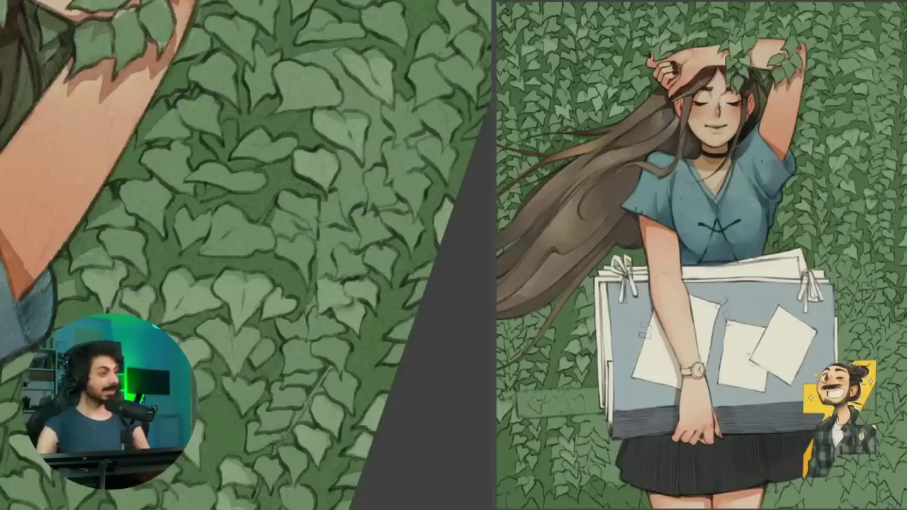
pyautogui.scroll(-4, 296, 213)
pyautogui.moveTo(238, 440); pyautogui.dragTo(314, 213)
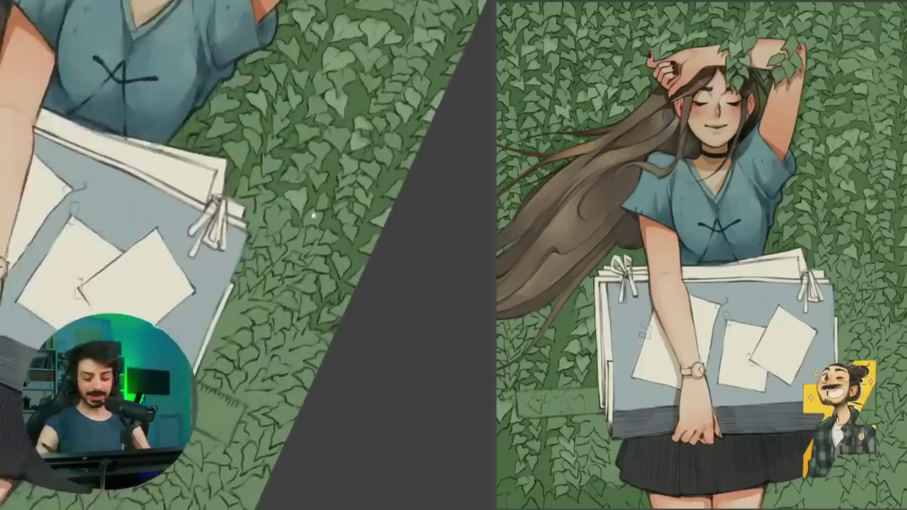